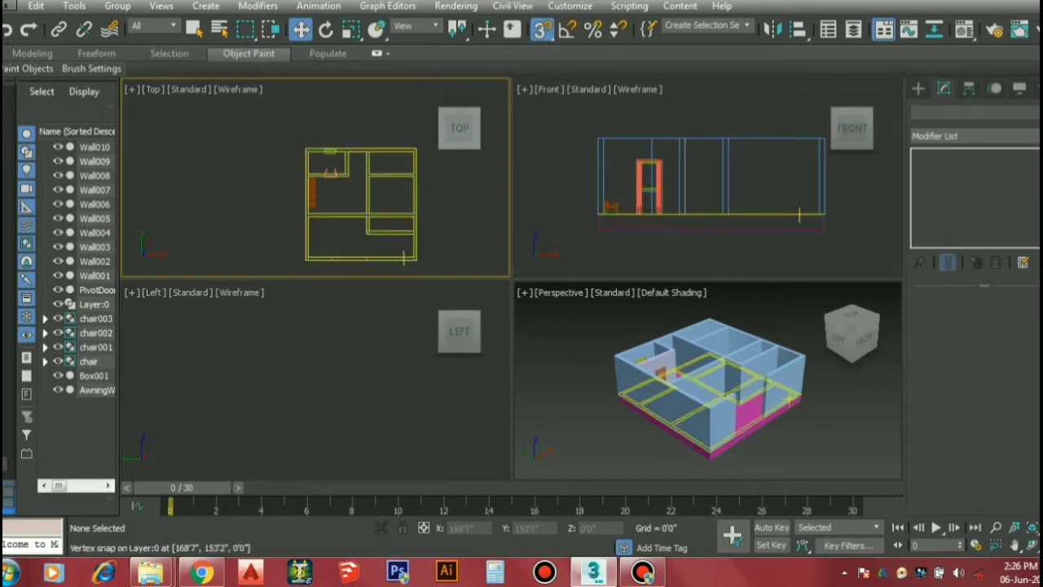
# Turn off snapping and draw a box about 1'8" long, 7'1" wide and 3'3" high across the middle horizontal wall in the top view
pyautogui.scroll(2, 391, 259)
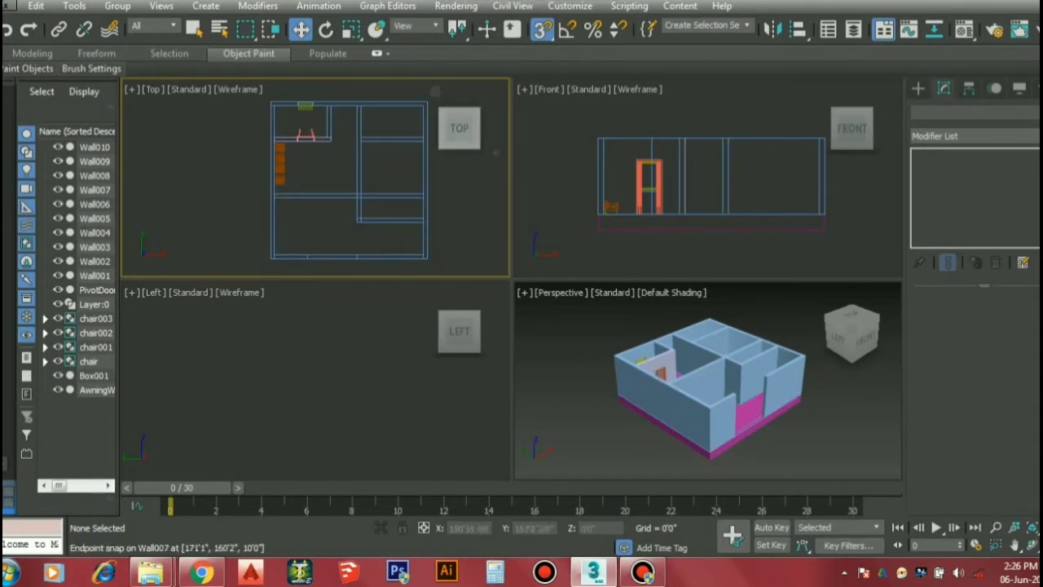
pyautogui.press('s')
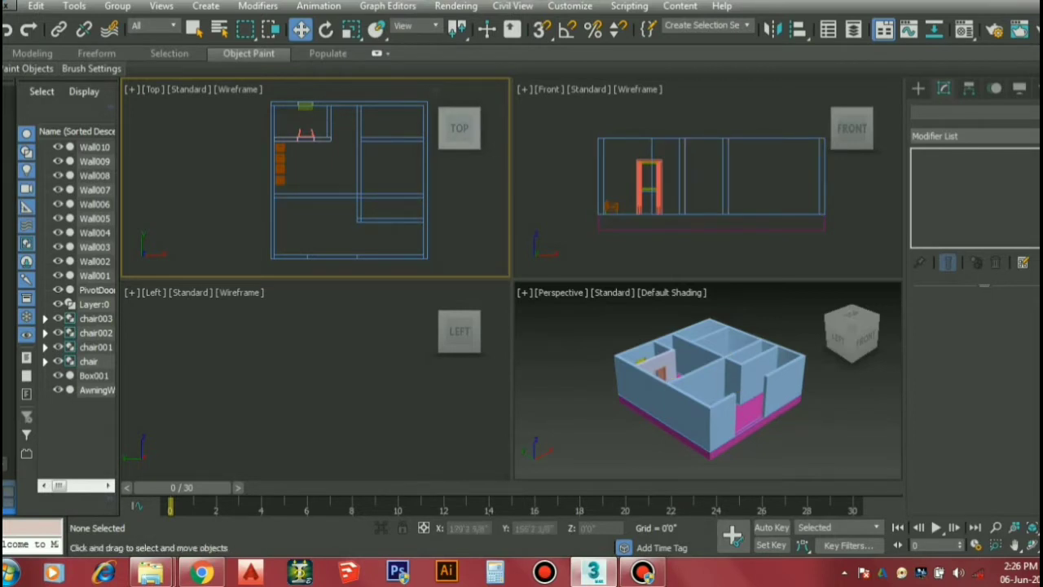
pyautogui.scroll(3, 422, 236)
pyautogui.scroll(-2, 352, 191)
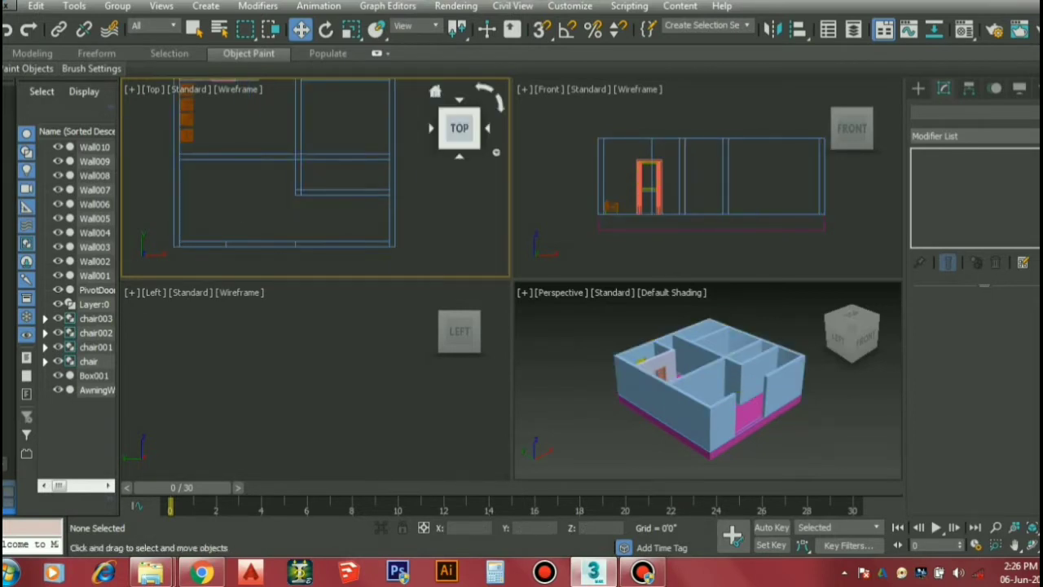
pyautogui.click(919, 88)
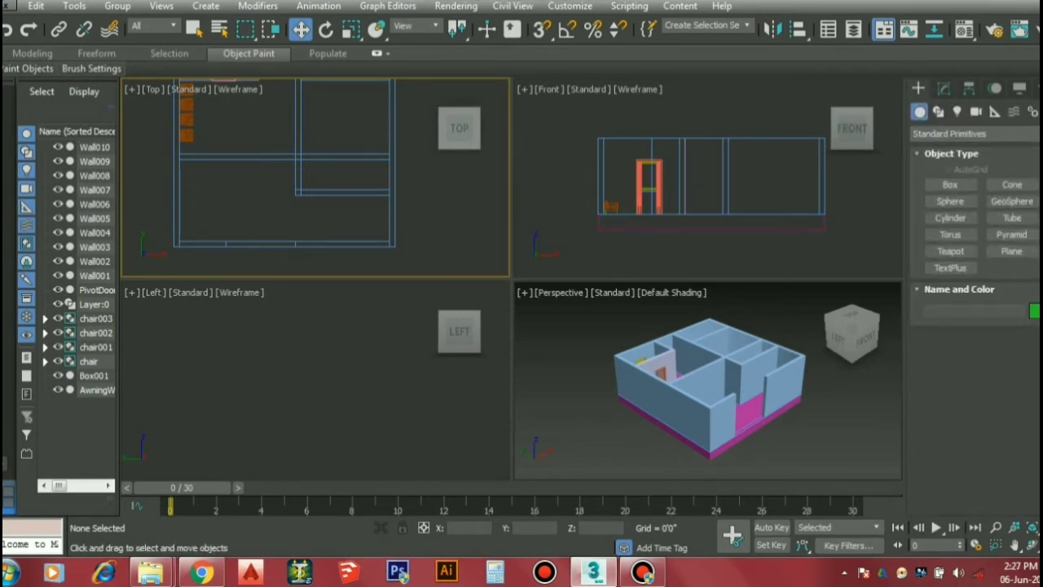
pyautogui.hotkey('alt', 'w')
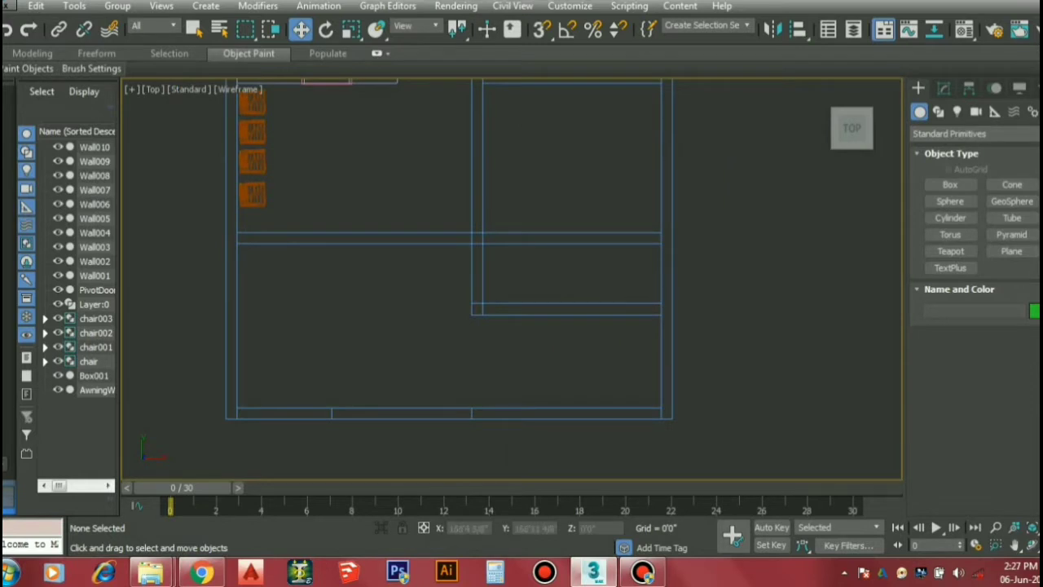
pyautogui.click(950, 184)
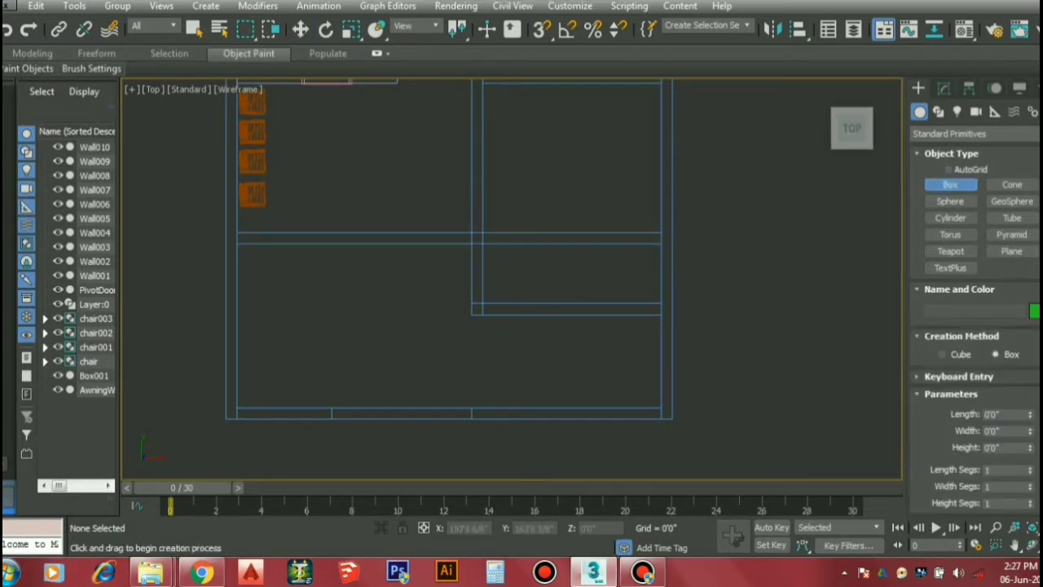
pyautogui.moveTo(311, 225); pyautogui.dragTo(419, 252)
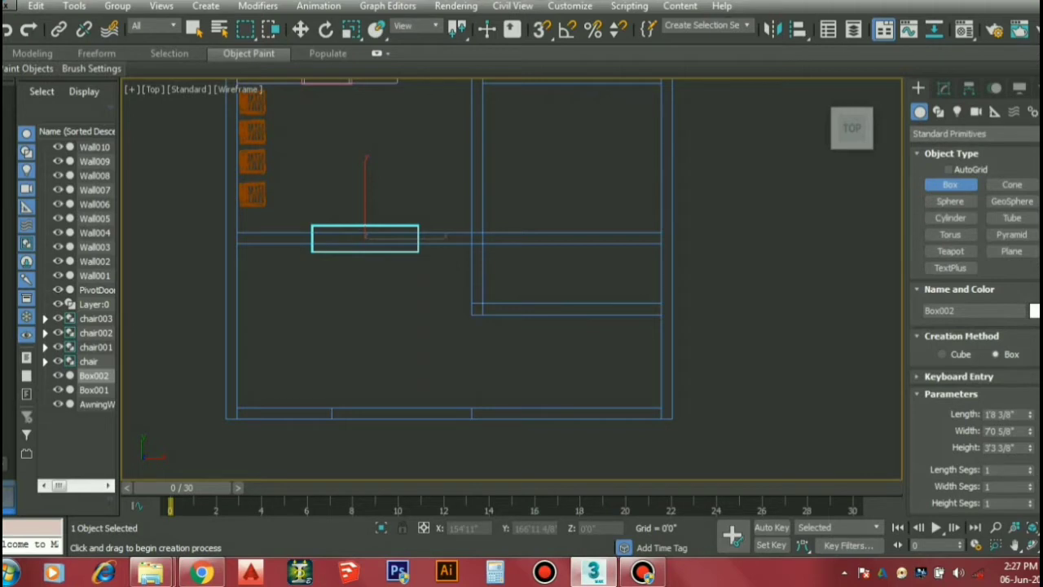
pyautogui.press('w')
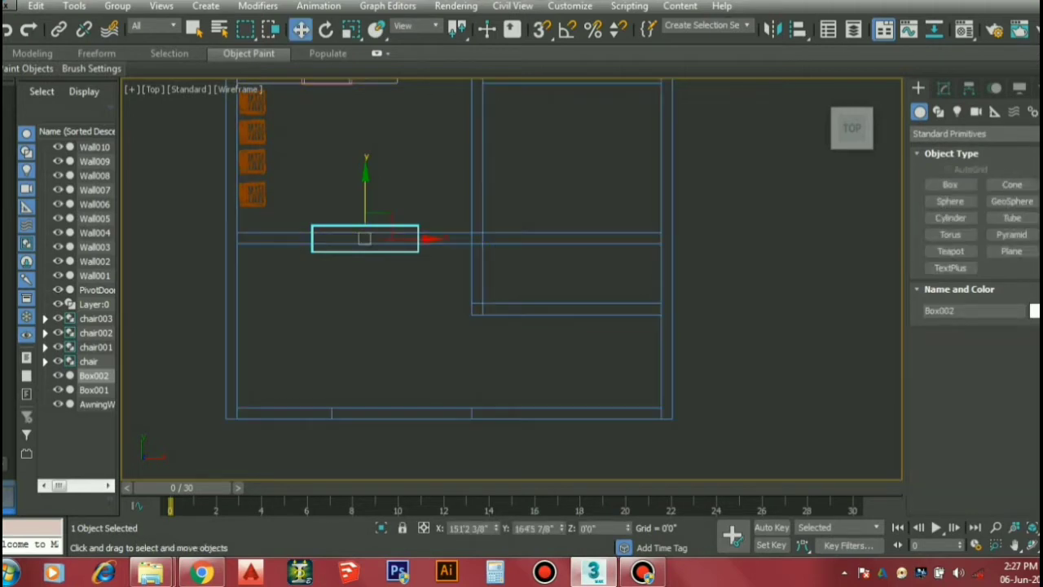
pyautogui.rightClick(94, 376)
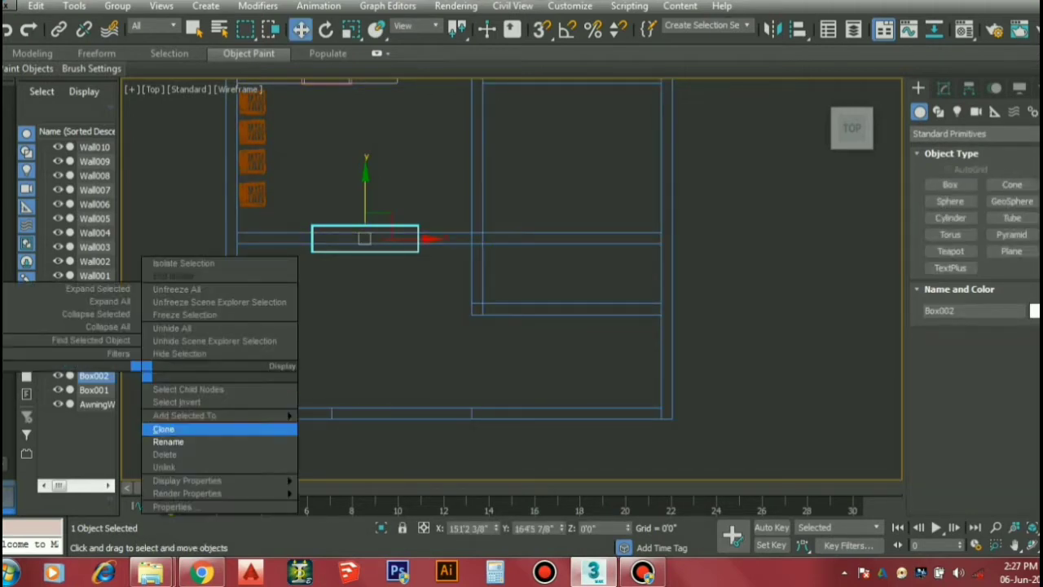
pyautogui.click(163, 440)
pyautogui.press('Escape')
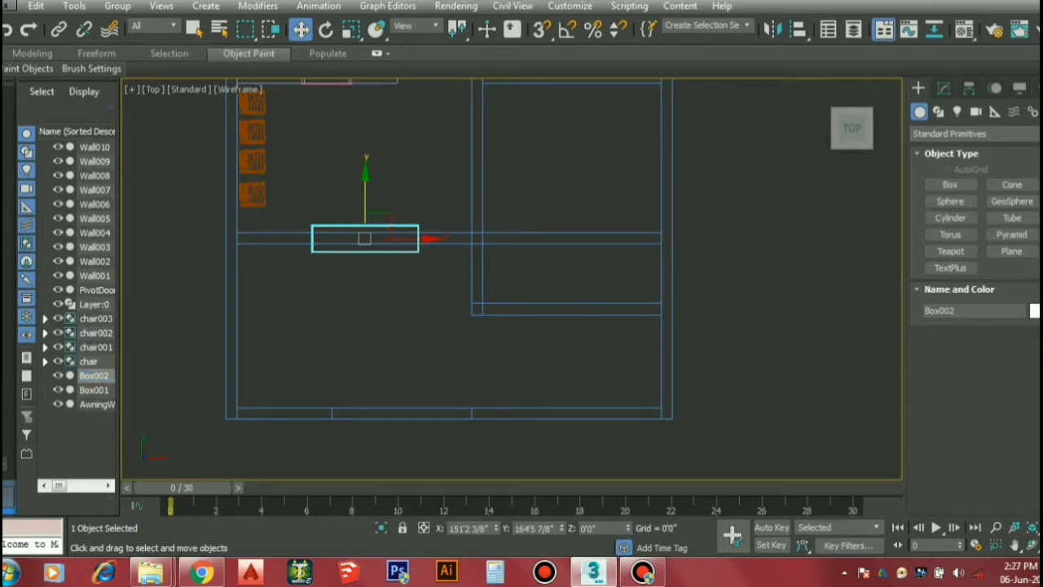
pyautogui.press('h')
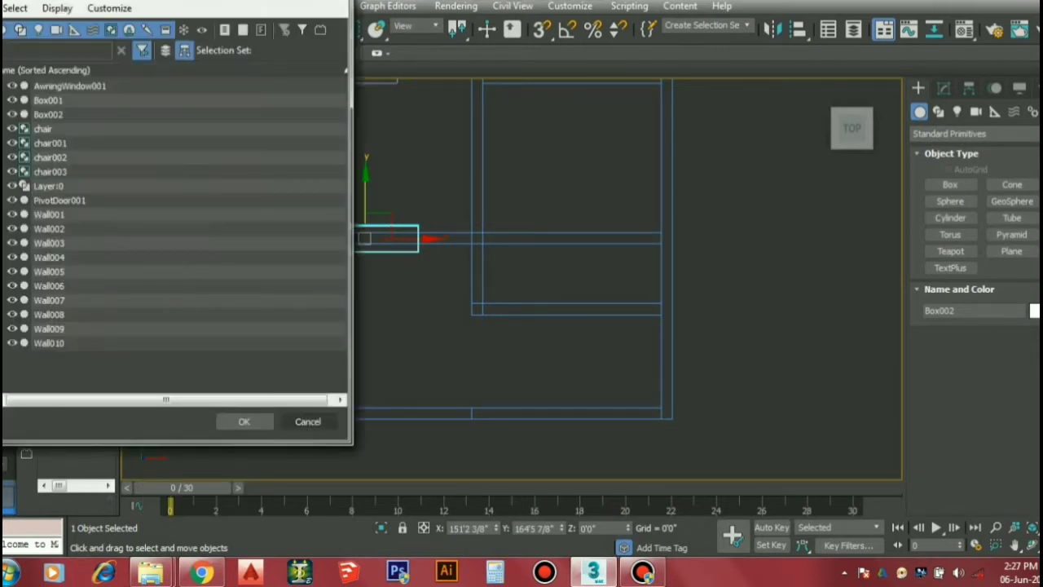
pyautogui.click(309, 422)
pyautogui.rightClick(94, 376)
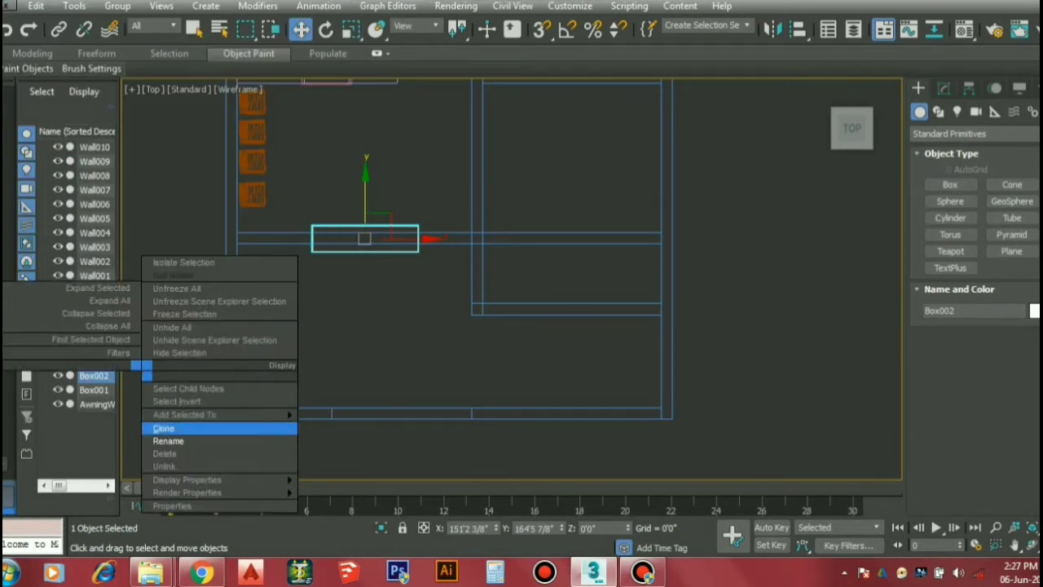
pyautogui.click(167, 441)
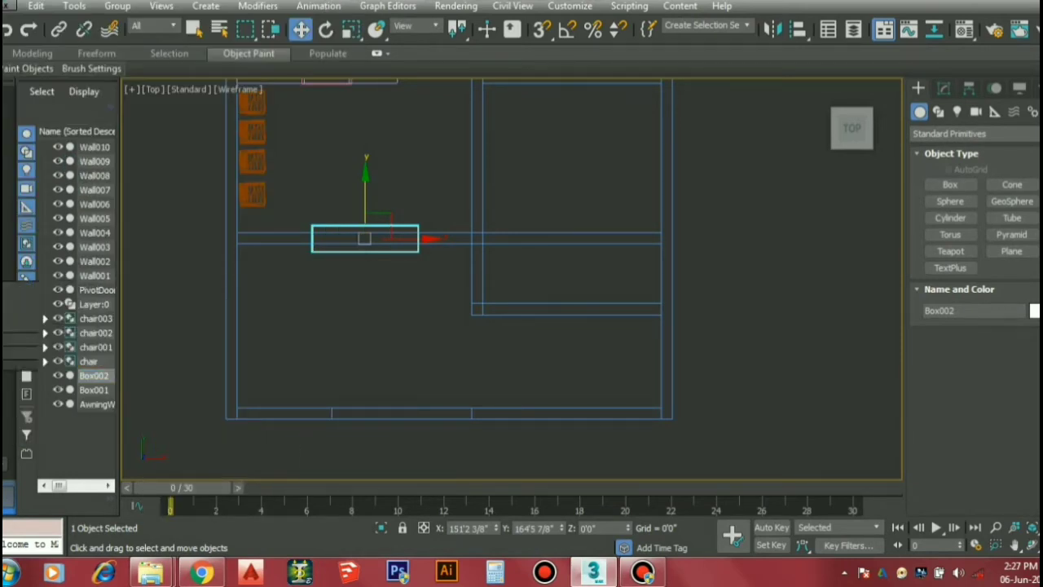
# Rename the new box as d2
pyautogui.rightClick(94, 376)
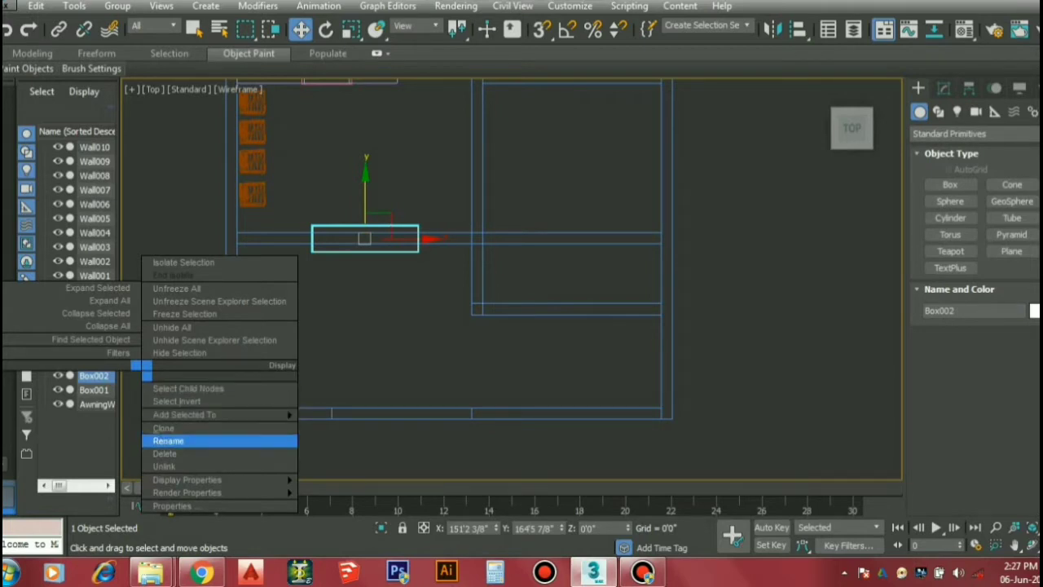
pyautogui.click(168, 440)
pyautogui.write('d')
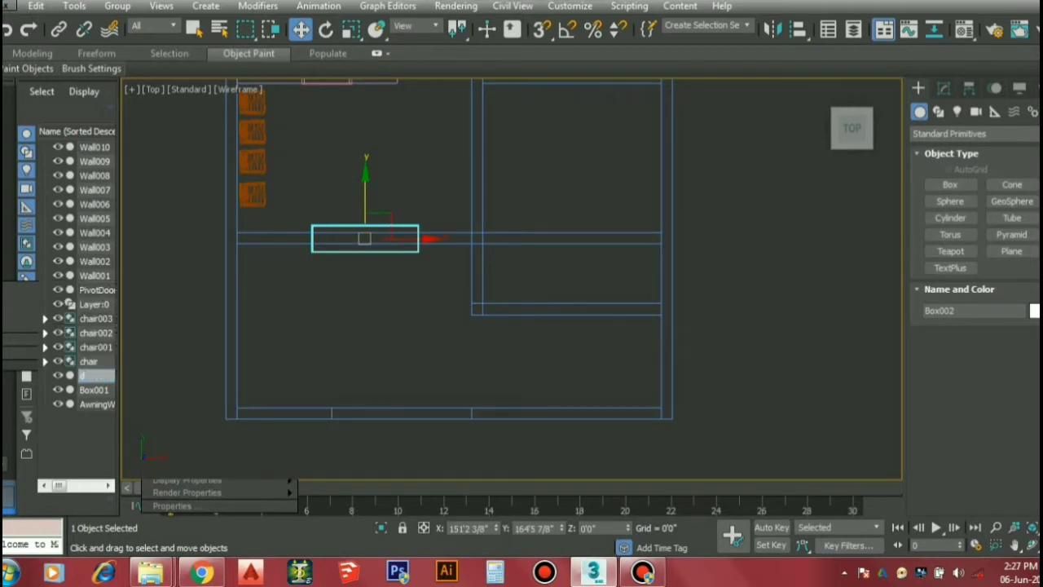
pyautogui.write('o')
pyautogui.click(175, 327)
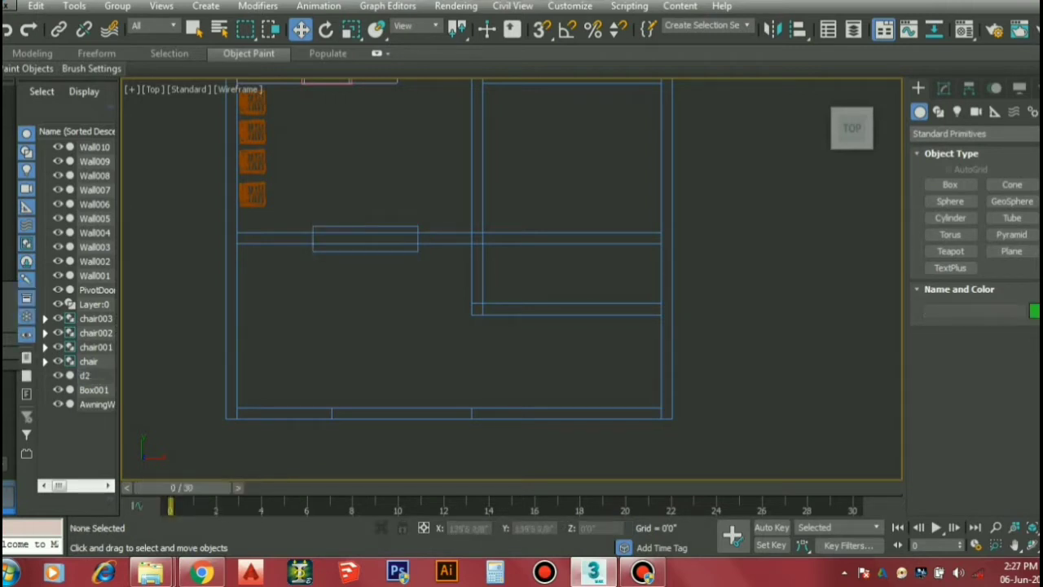
# Set the object color of box d2 to dark blue from the 3ds Max palette
pyautogui.click(367, 226)
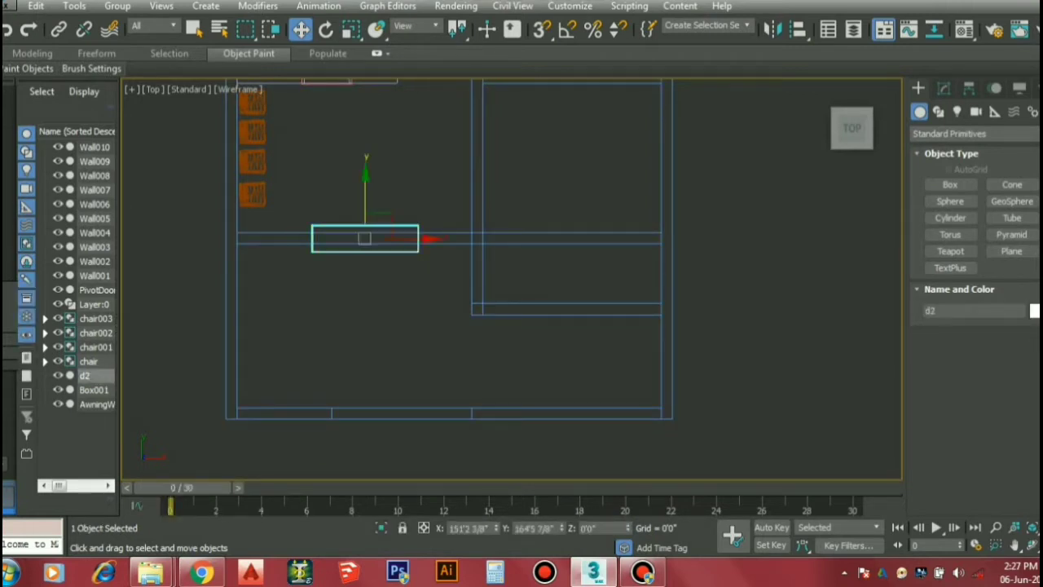
pyautogui.click(1034, 310)
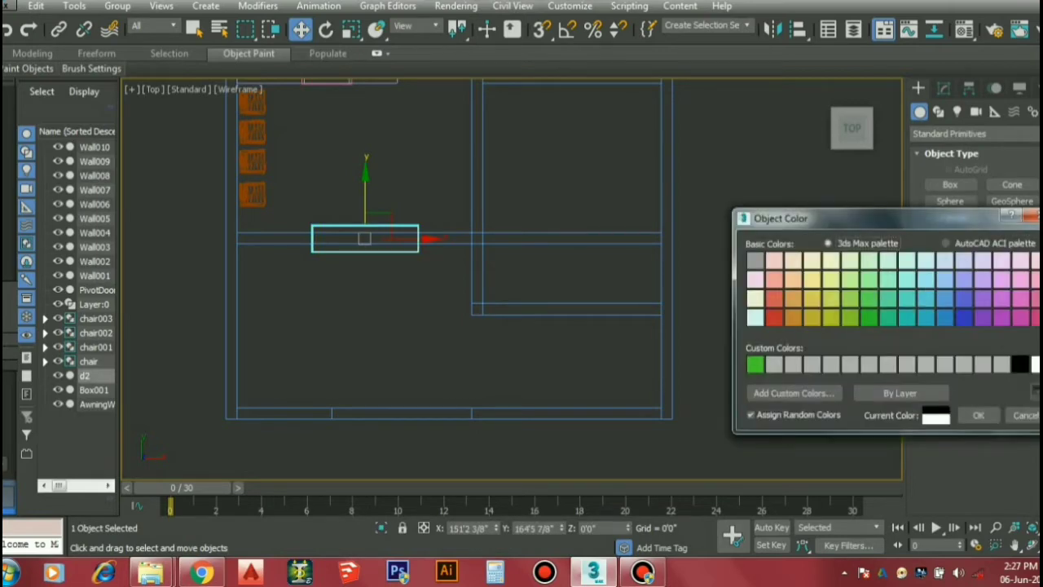
pyautogui.click(964, 298)
pyautogui.click(979, 415)
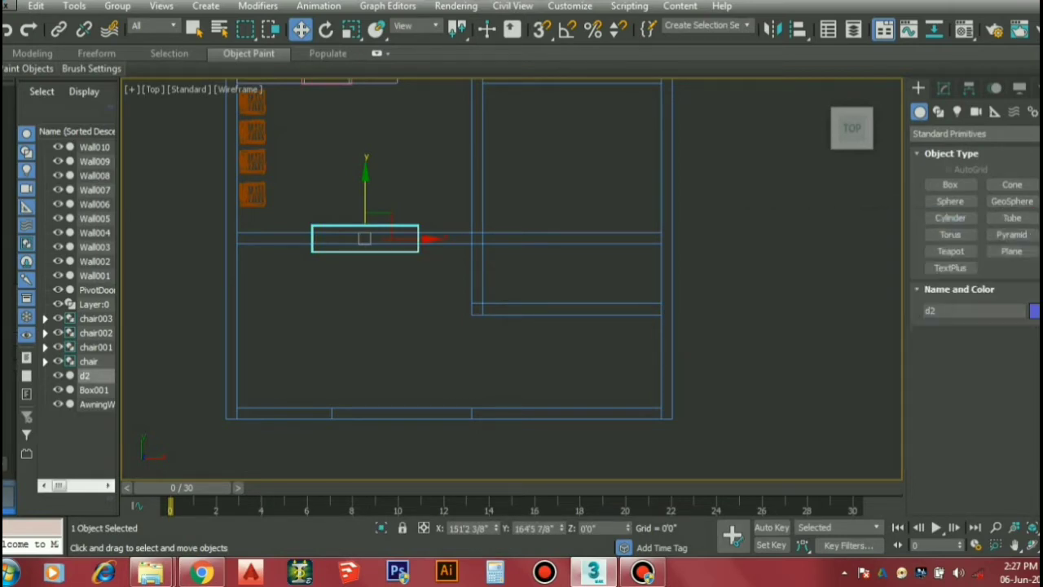
# Set the height of box d2 to 7'0" and its width to 3'0"
pyautogui.hotkey('alt', 'w')
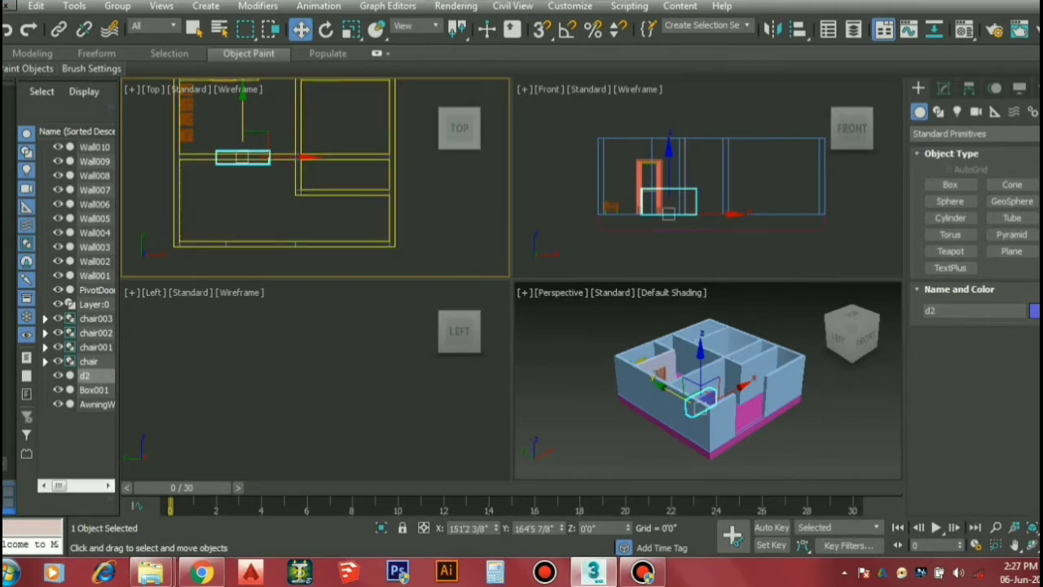
pyautogui.click(698, 248)
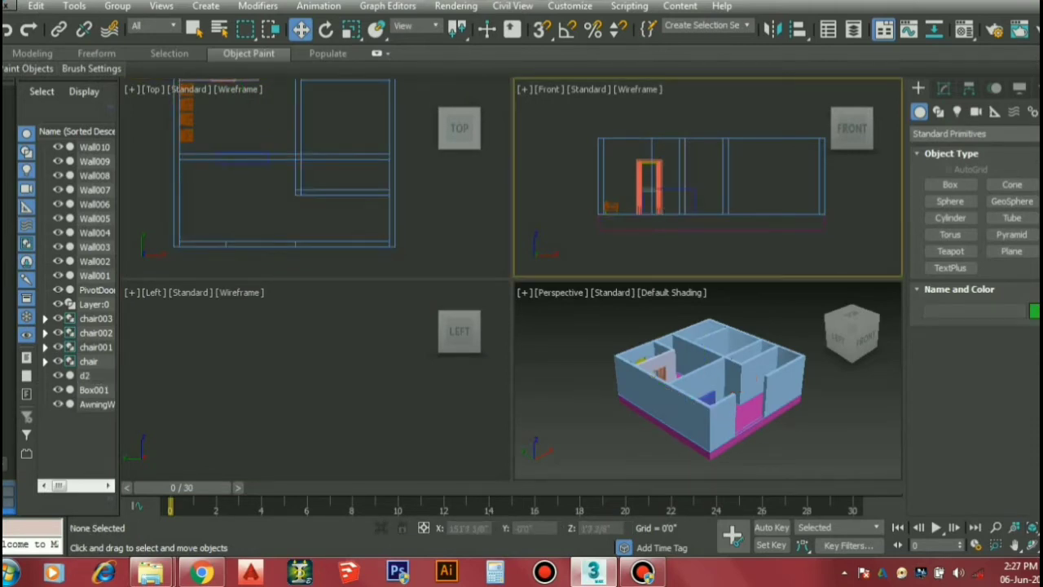
pyautogui.click(695, 191)
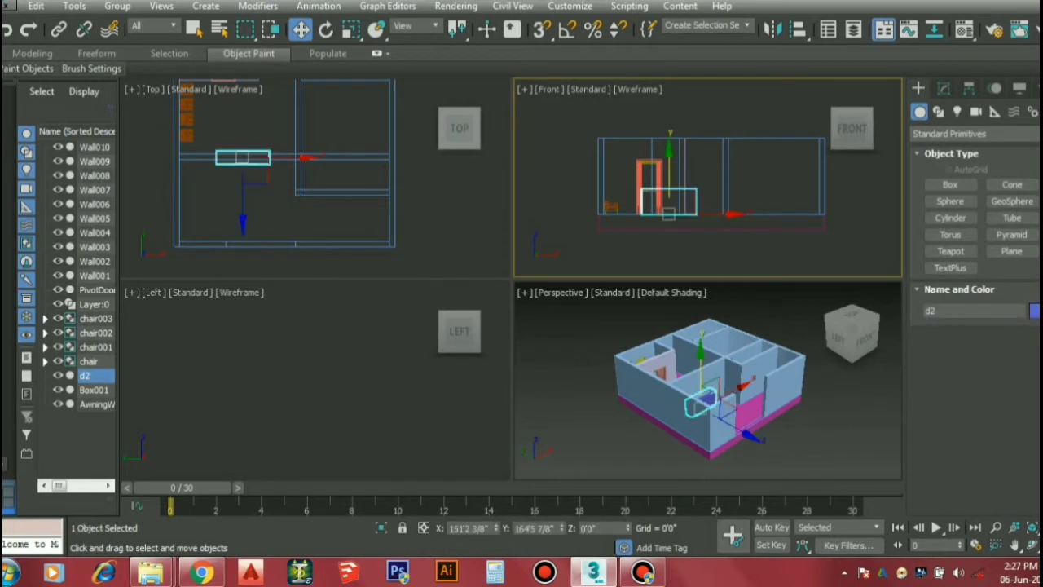
pyautogui.click(944, 88)
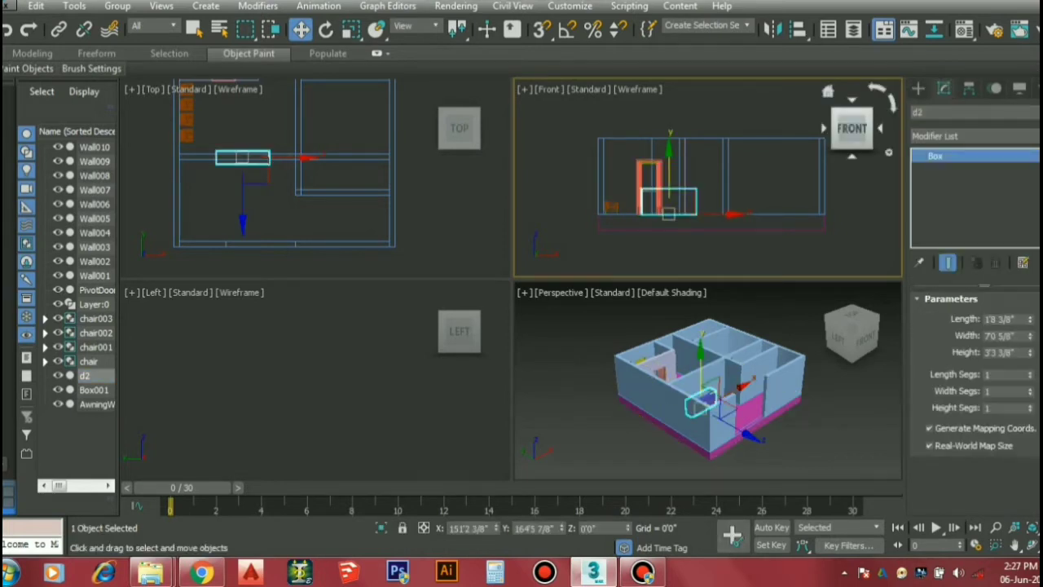
pyautogui.doubleClick(1001, 353)
pyautogui.write("7'0")
pyautogui.press('Return')
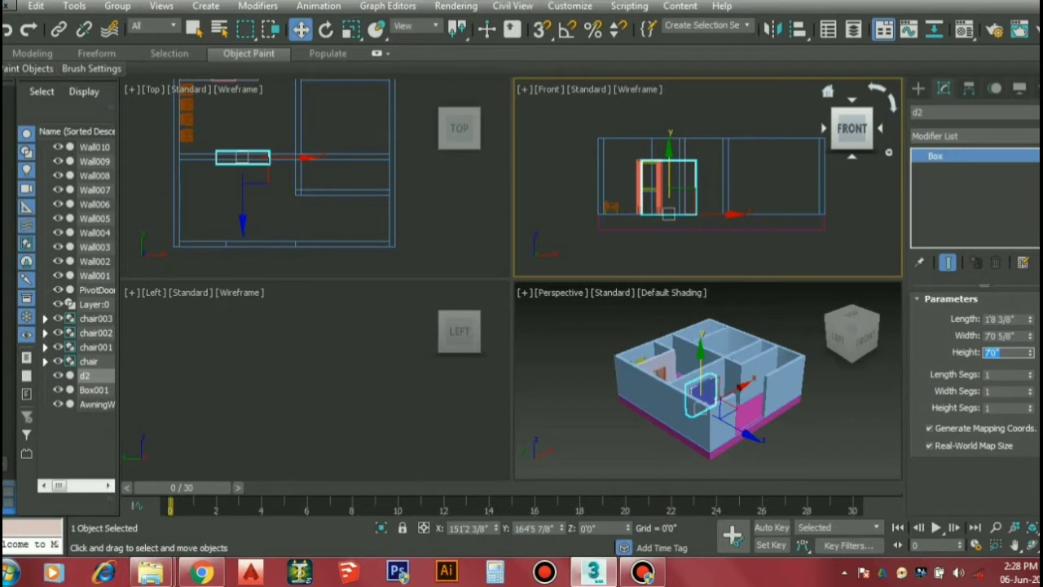
pyautogui.doubleClick(1001, 336)
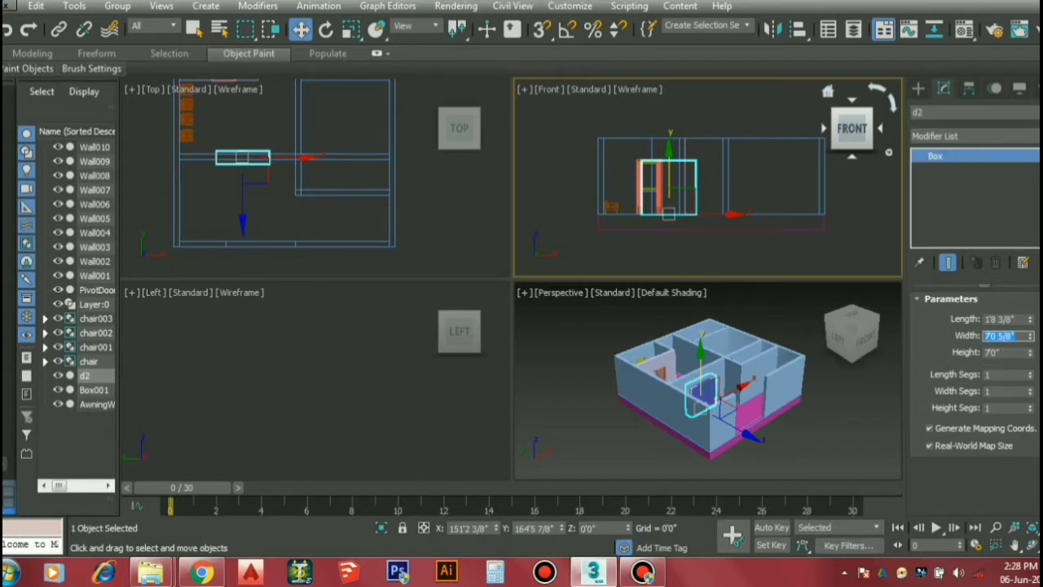
pyautogui.write('3')
pyautogui.press('Return')
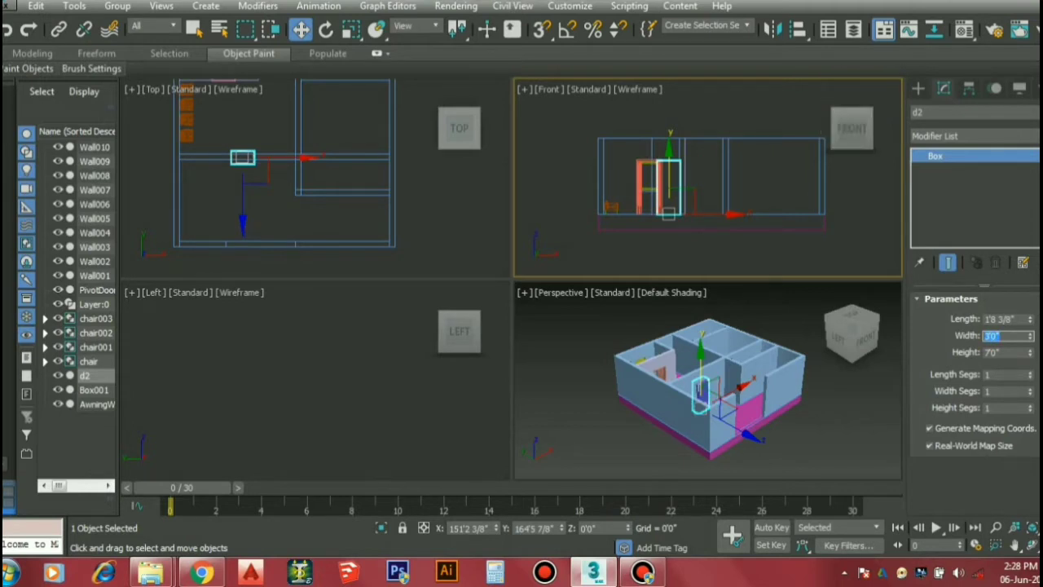
pyautogui.click(766, 112)
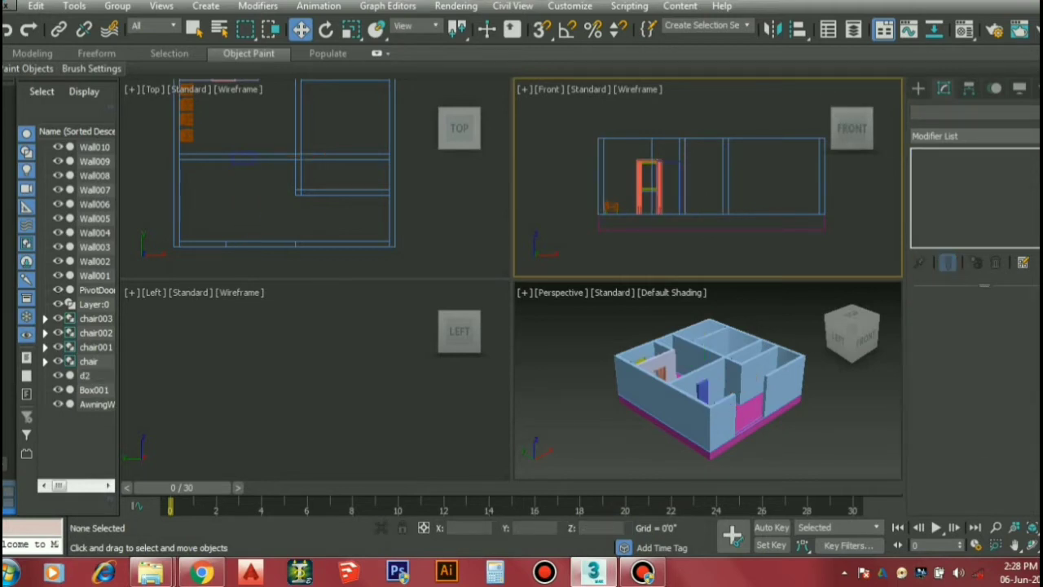
# Subtract box d2 from the interior wall Wall008 with ProBoolean to cut the door opening
pyautogui.click(775, 316)
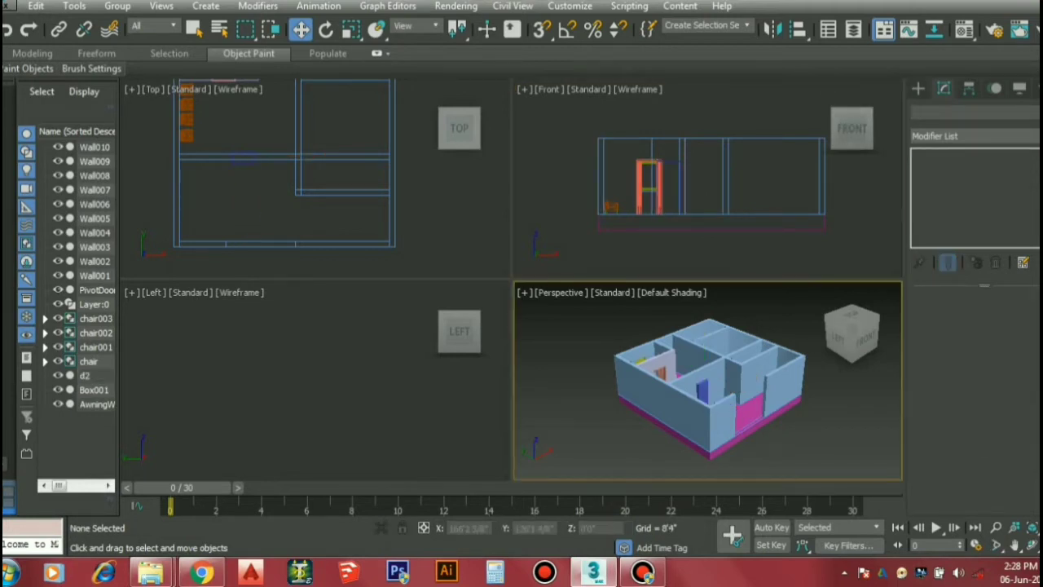
pyautogui.hotkey('alt', 'w')
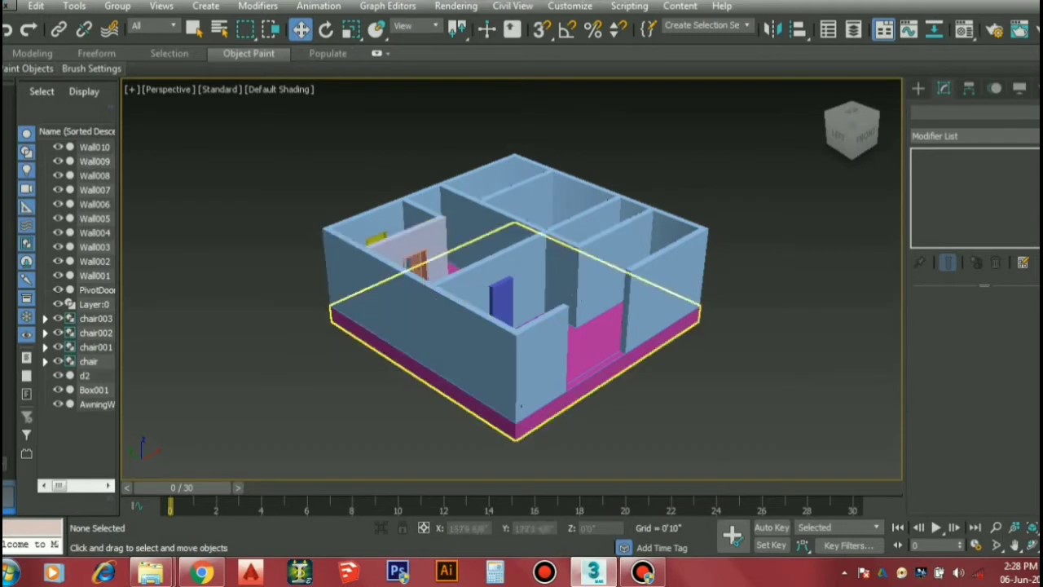
pyautogui.click(528, 270)
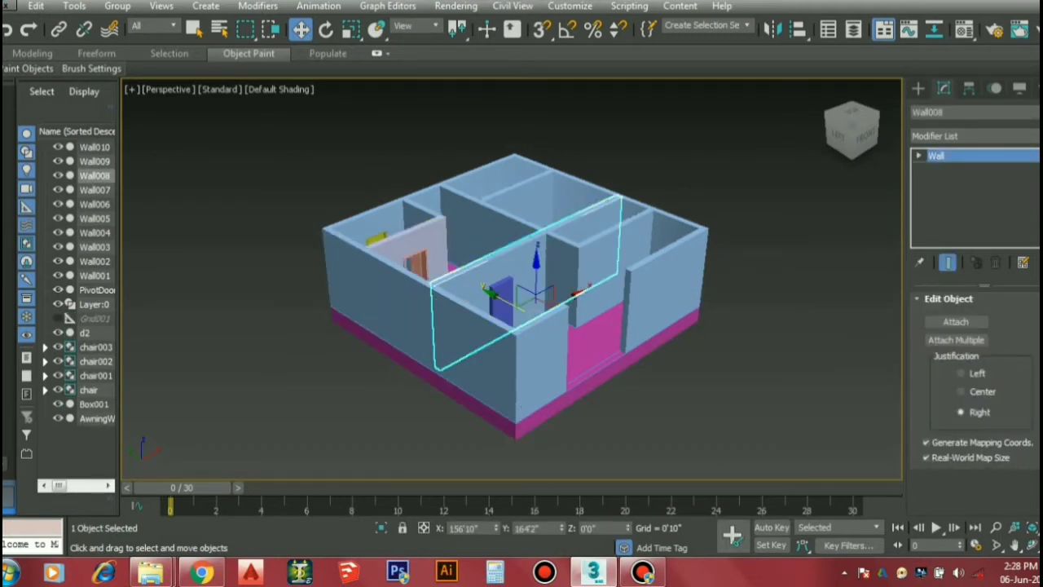
pyautogui.click(918, 88)
pyautogui.click(961, 133)
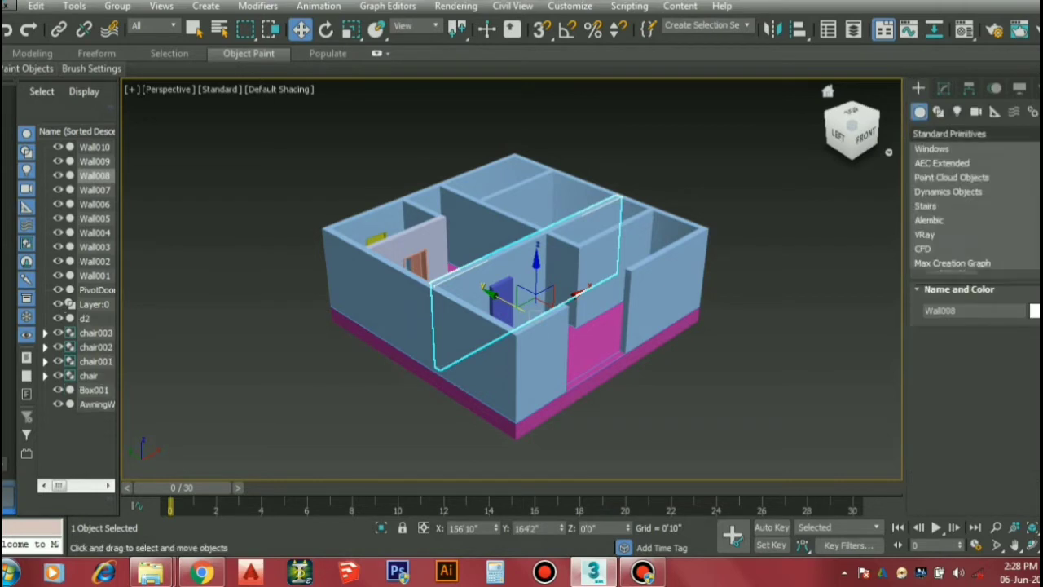
pyautogui.click(950, 179)
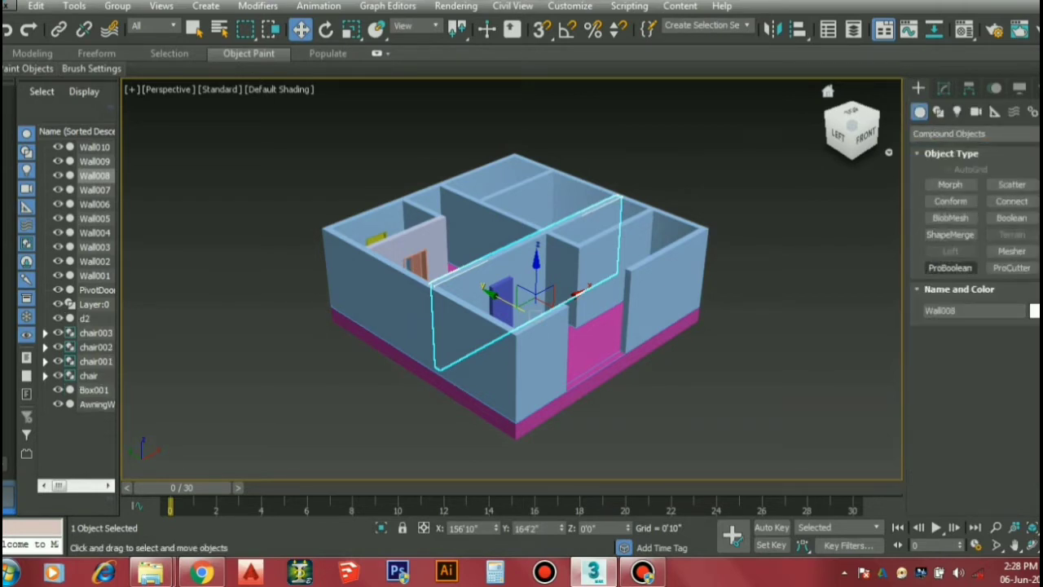
pyautogui.click(950, 267)
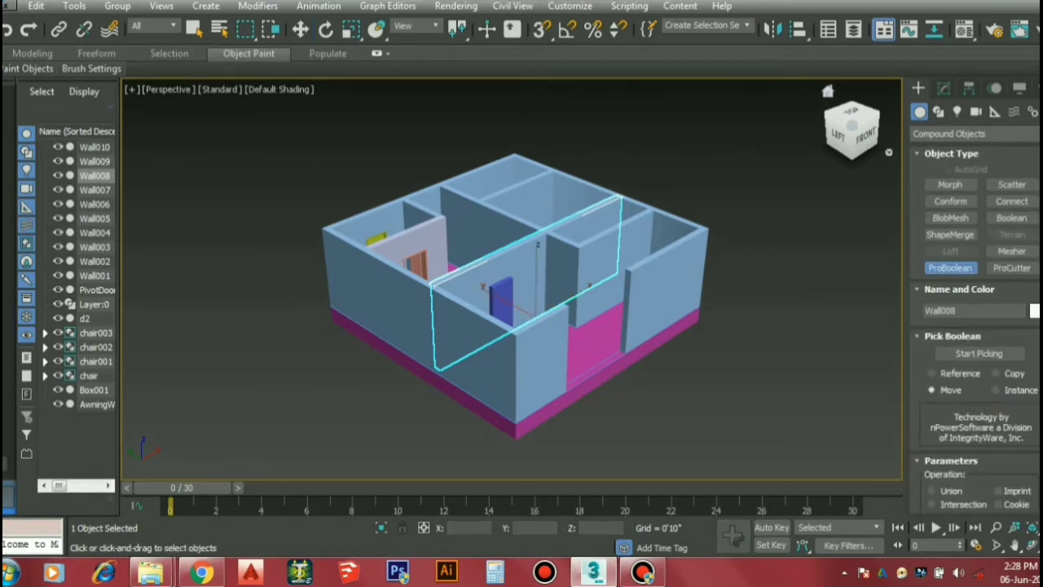
pyautogui.scroll(-5, 975, 326)
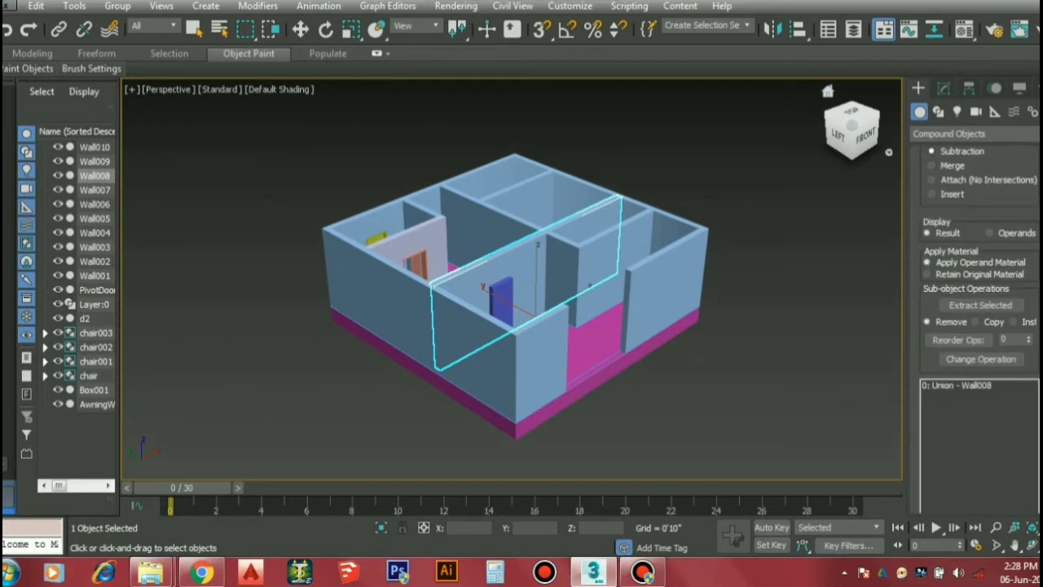
pyautogui.scroll(5, 974, 326)
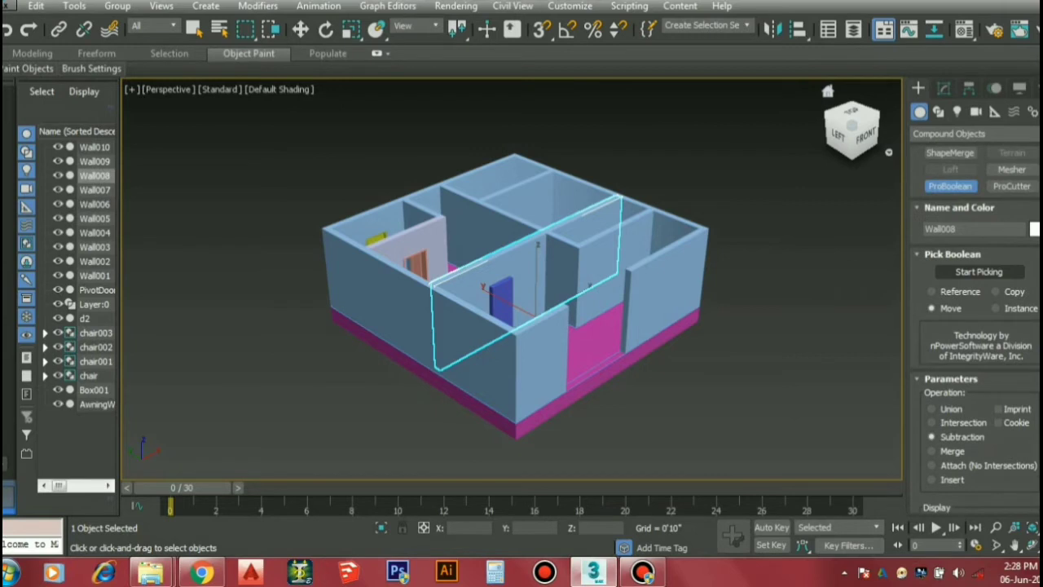
pyautogui.click(979, 271)
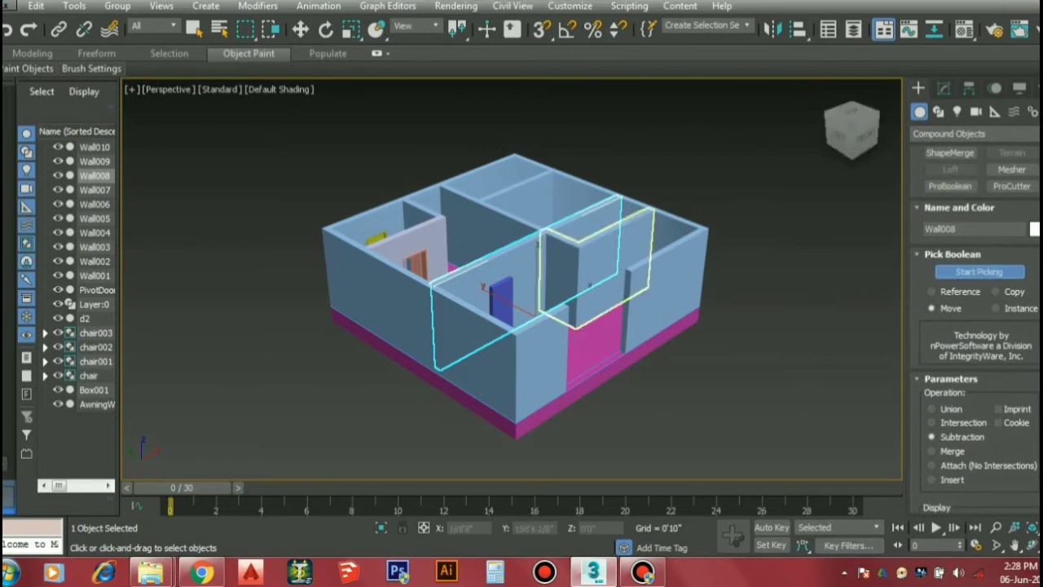
pyautogui.scroll(1, 974, 330)
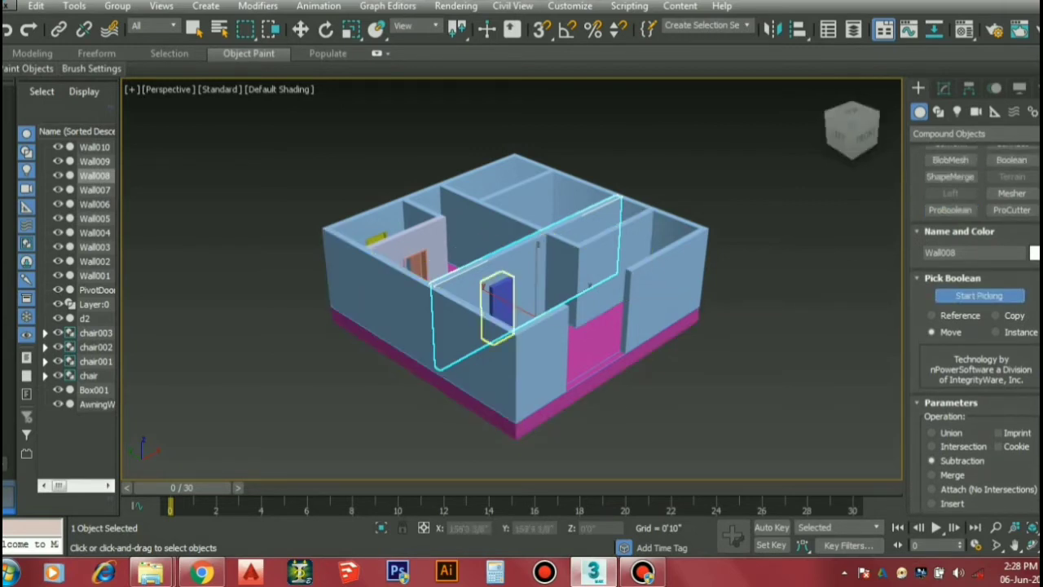
pyautogui.click(509, 295)
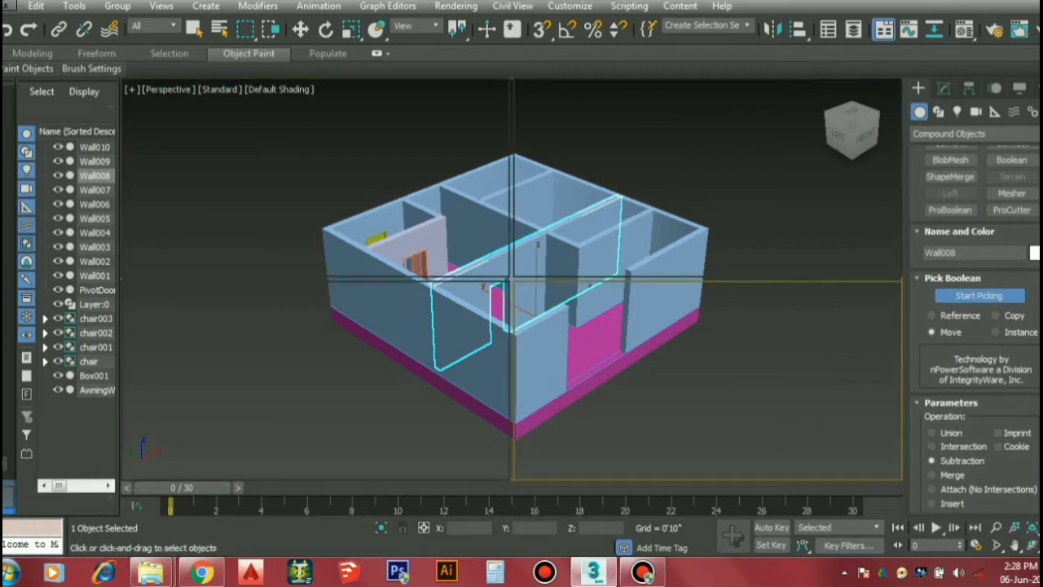
# Activate the Sliding door tool in the enlarged top view and turn on vertex snapping
pyautogui.hotkey('alt', 'w')
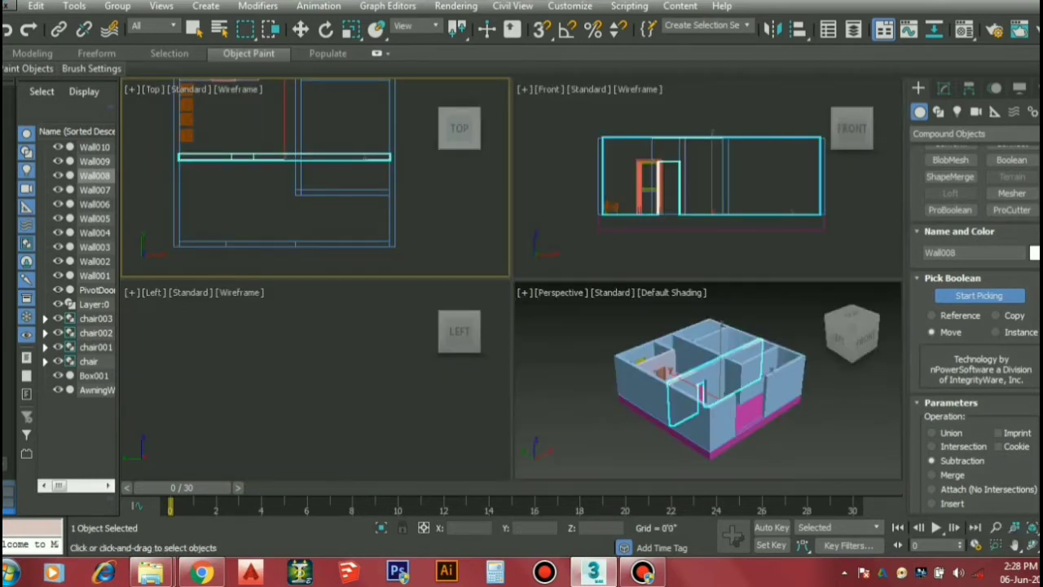
pyautogui.hotkey('alt', 'w')
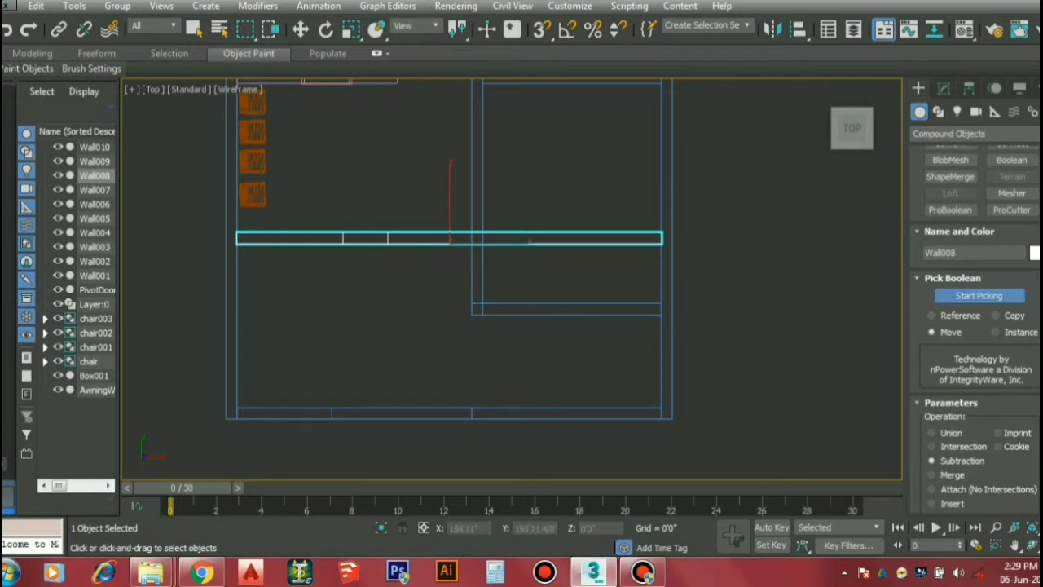
pyautogui.scroll(3, 981, 296)
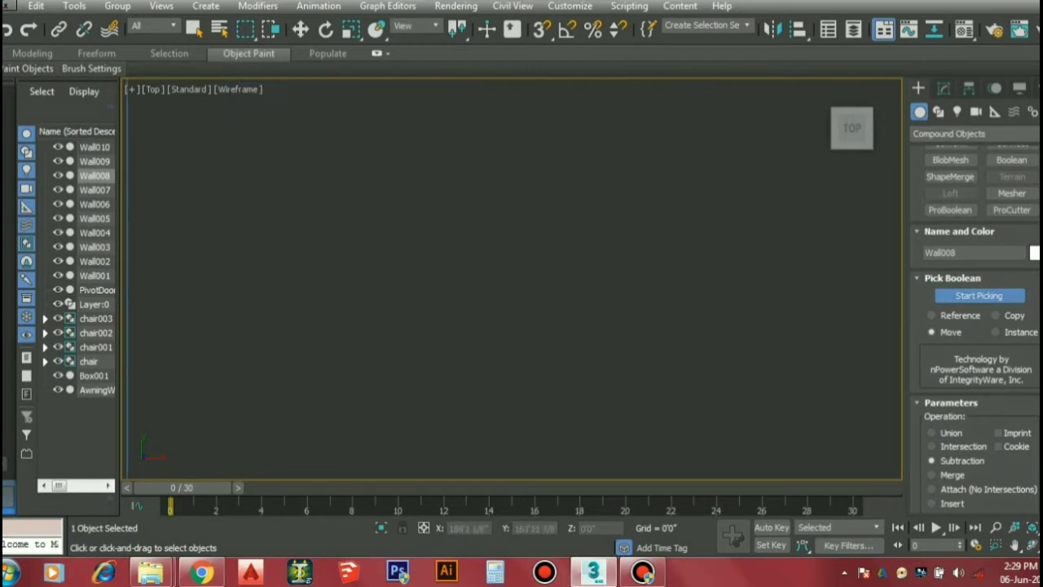
pyautogui.scroll(-4, 756, 290)
pyautogui.scroll(3, 517, 251)
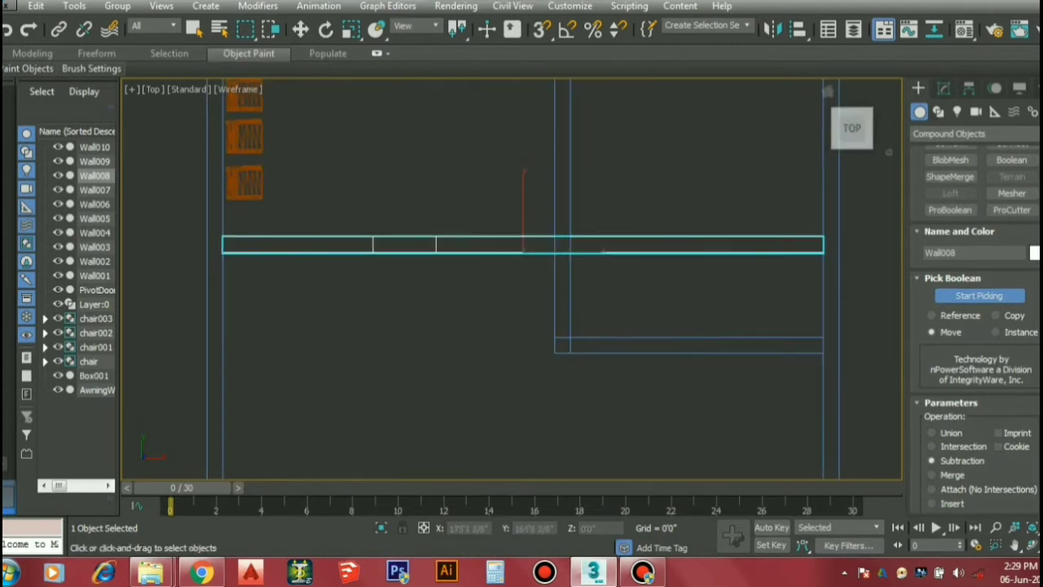
pyautogui.click(970, 133)
pyautogui.click(954, 150)
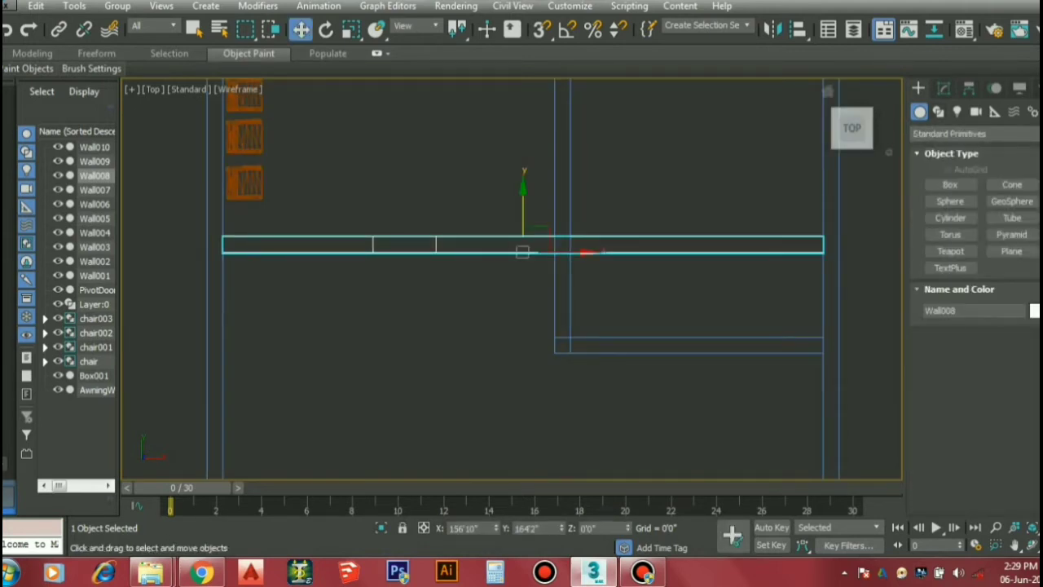
pyautogui.click(970, 134)
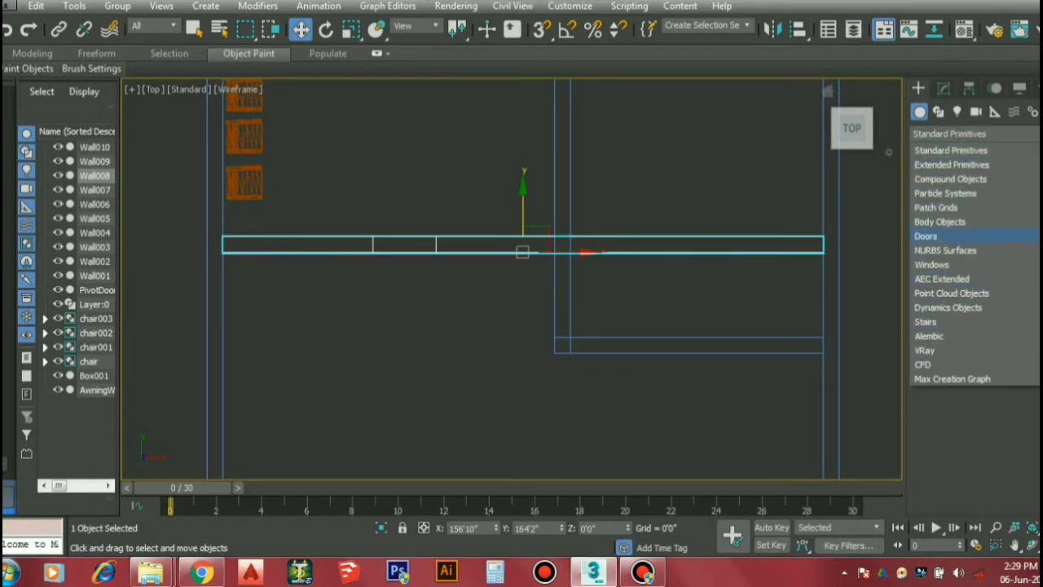
pyautogui.click(929, 236)
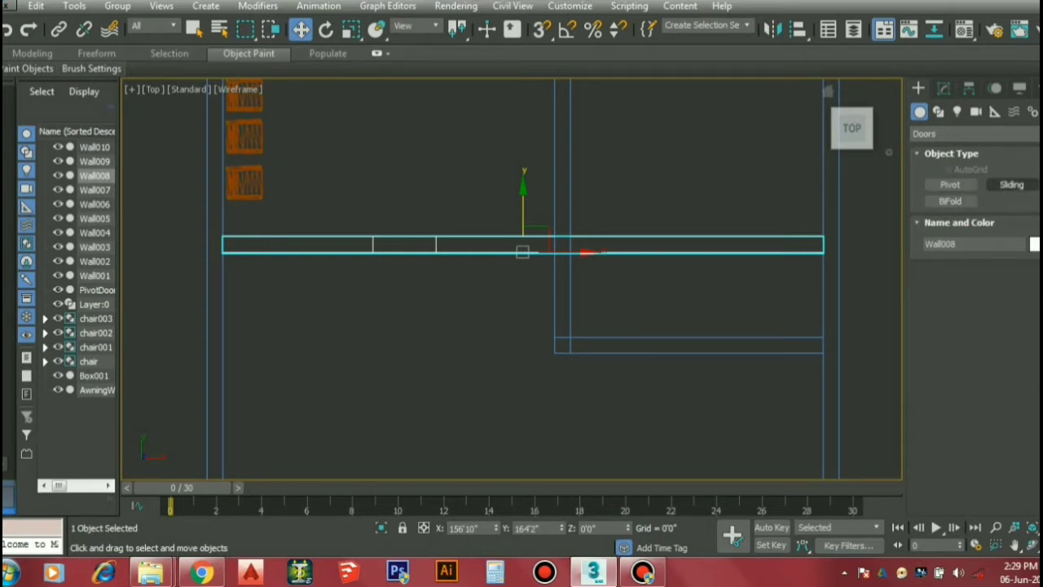
pyautogui.click(1011, 184)
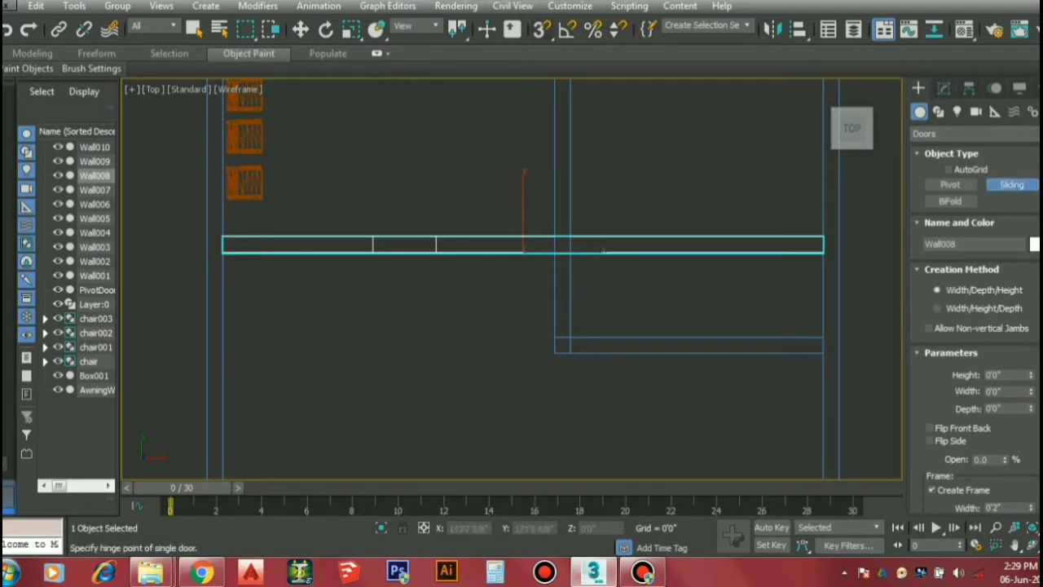
pyautogui.rightClick(542, 29)
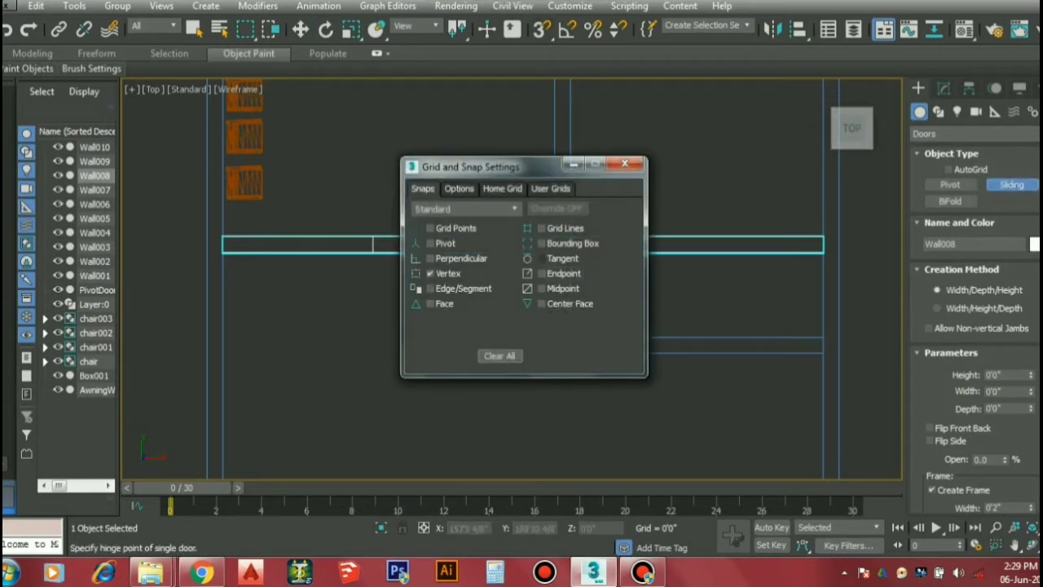
pyautogui.click(624, 164)
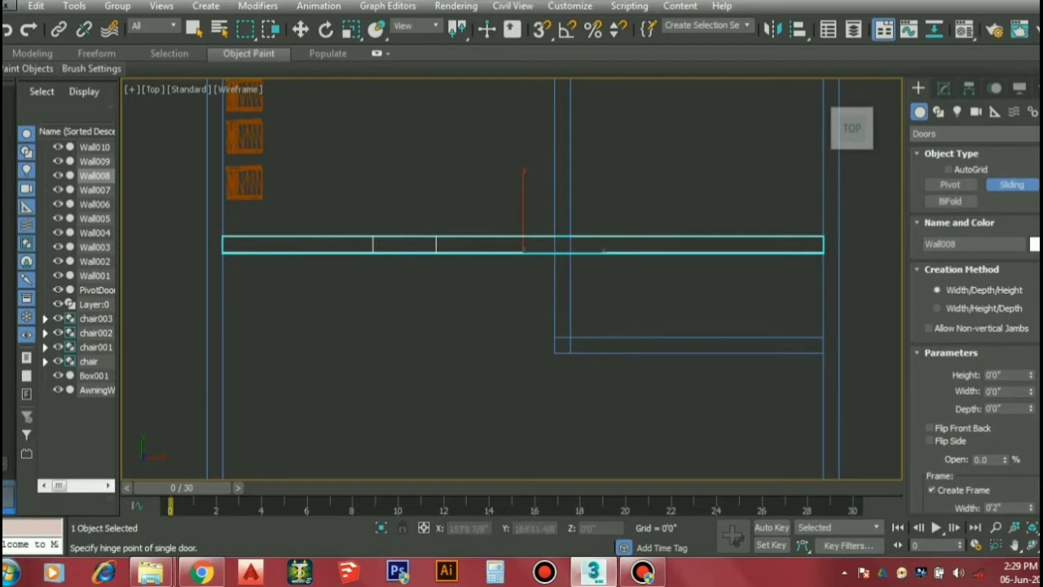
pyautogui.press('s')
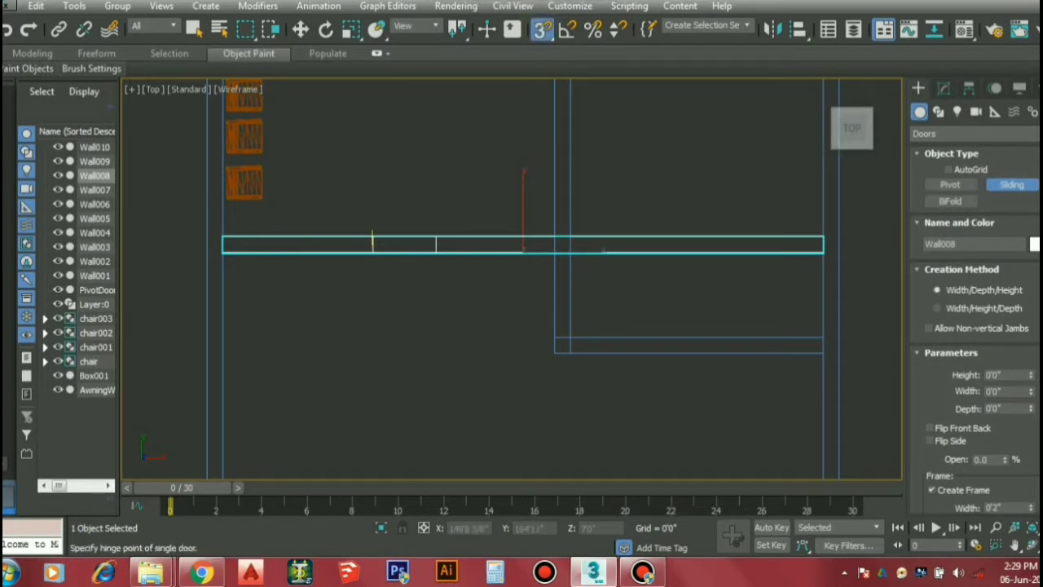
# Draw a sliding door 3'0" wide and 0'9" deep across the new wall opening and set its height to 7'0"
pyautogui.moveTo(372, 242); pyautogui.dragTo(437, 237)
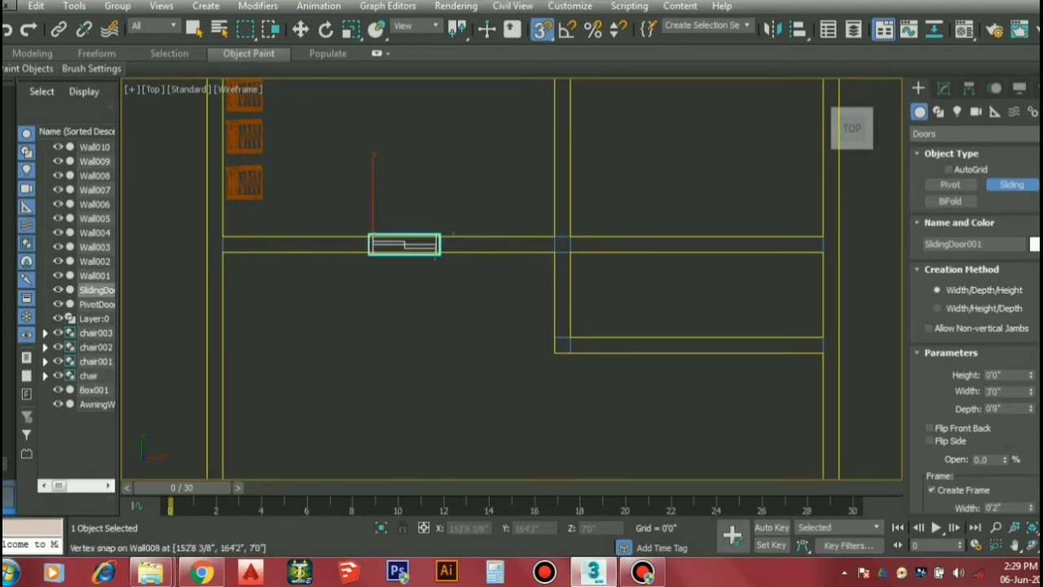
pyautogui.click(437, 237)
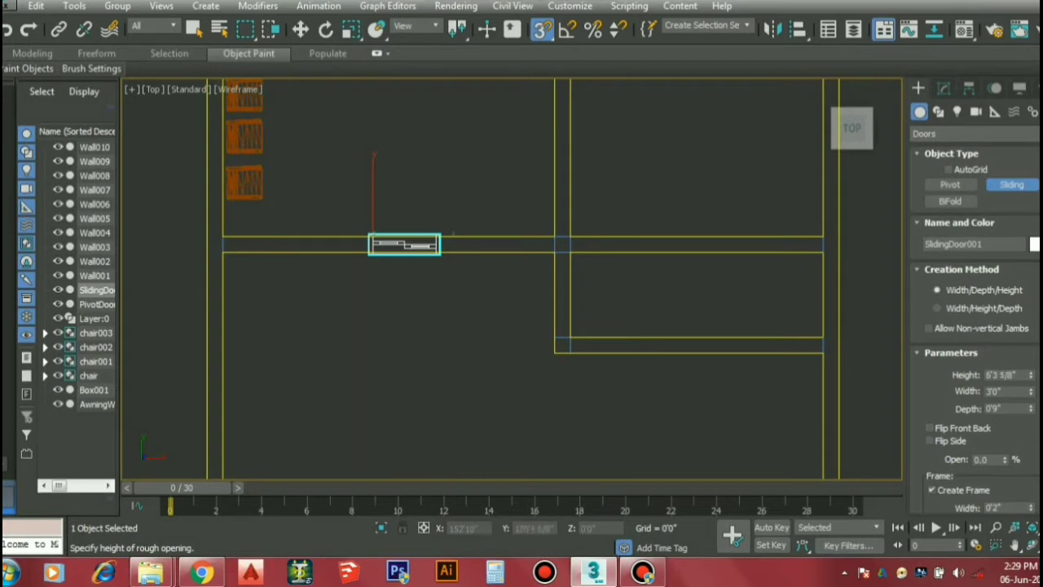
pyautogui.click(444, 106)
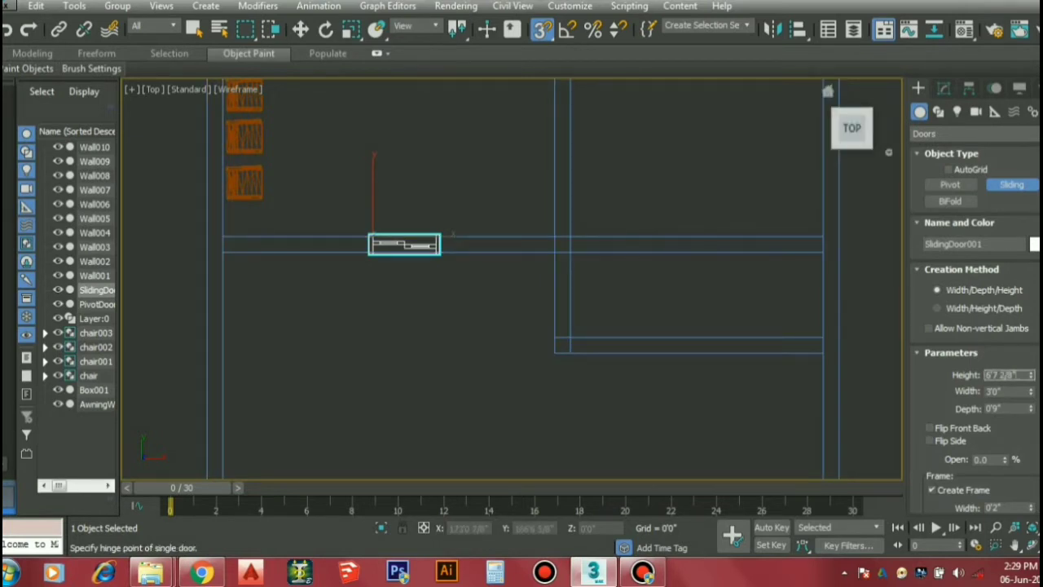
pyautogui.doubleClick(1013, 375)
pyautogui.write("7'0")
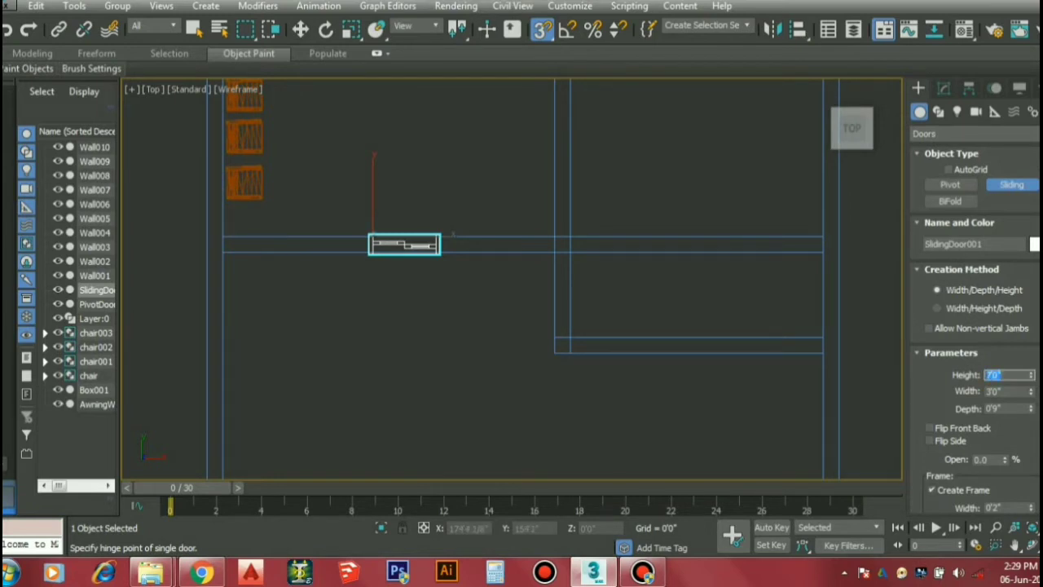
pyautogui.press('w')
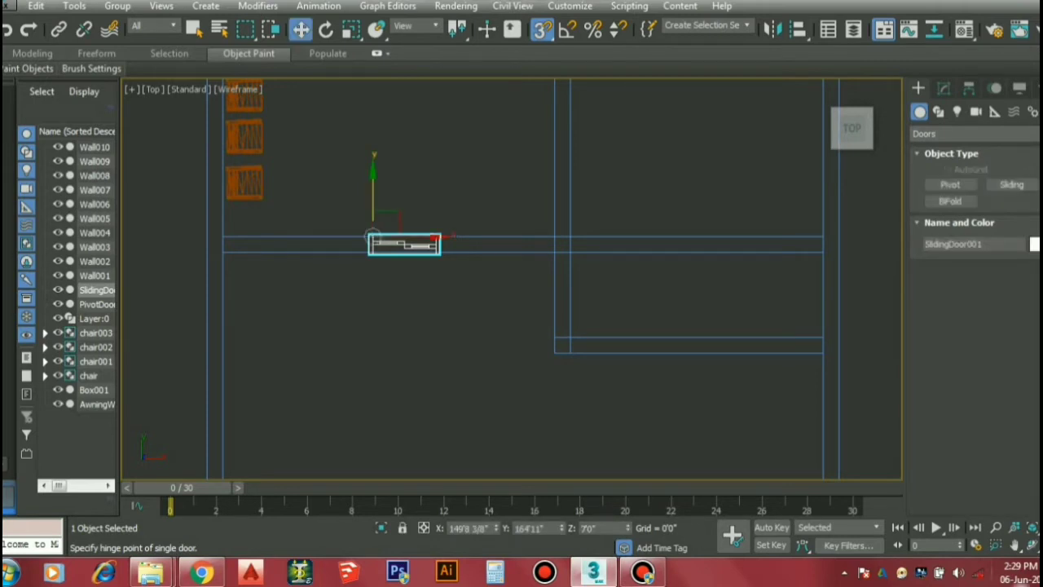
# Try to set up a numeric move of the sliding door with the Move Transform Type-In
pyautogui.hotkey('alt', 'w')
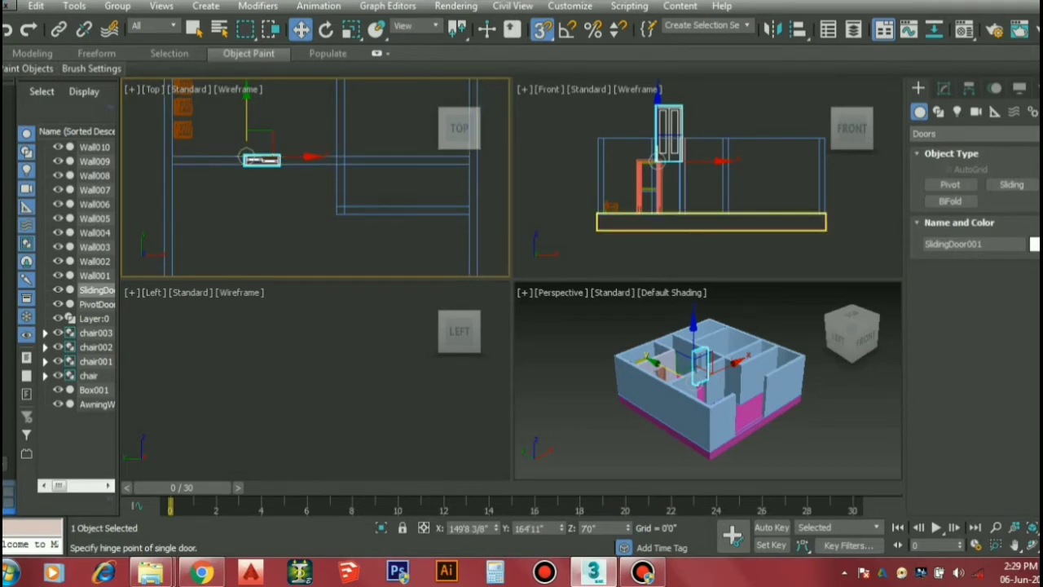
pyautogui.click(695, 247)
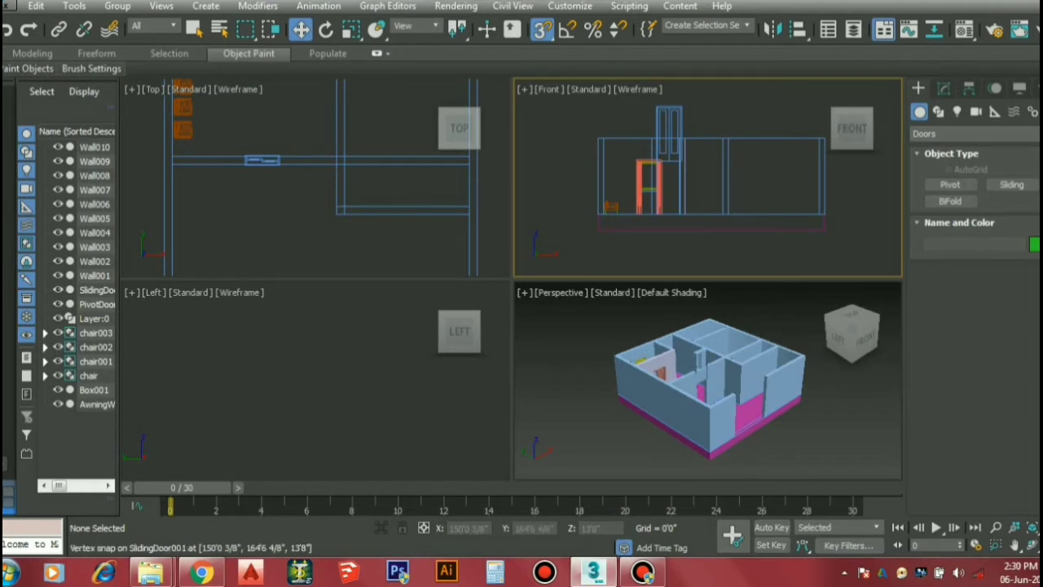
pyautogui.click(248, 158)
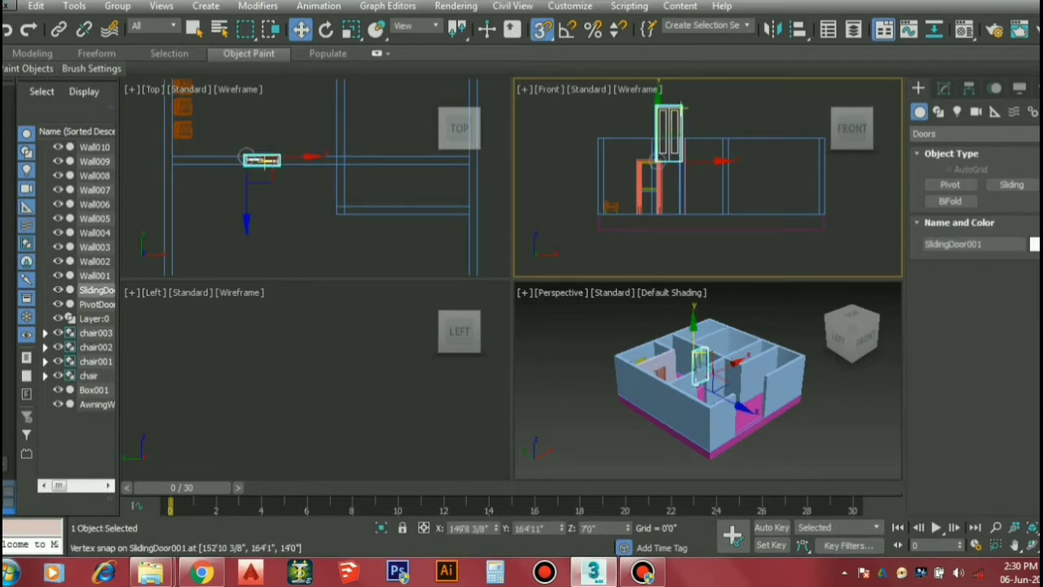
pyautogui.rightClick(301, 29)
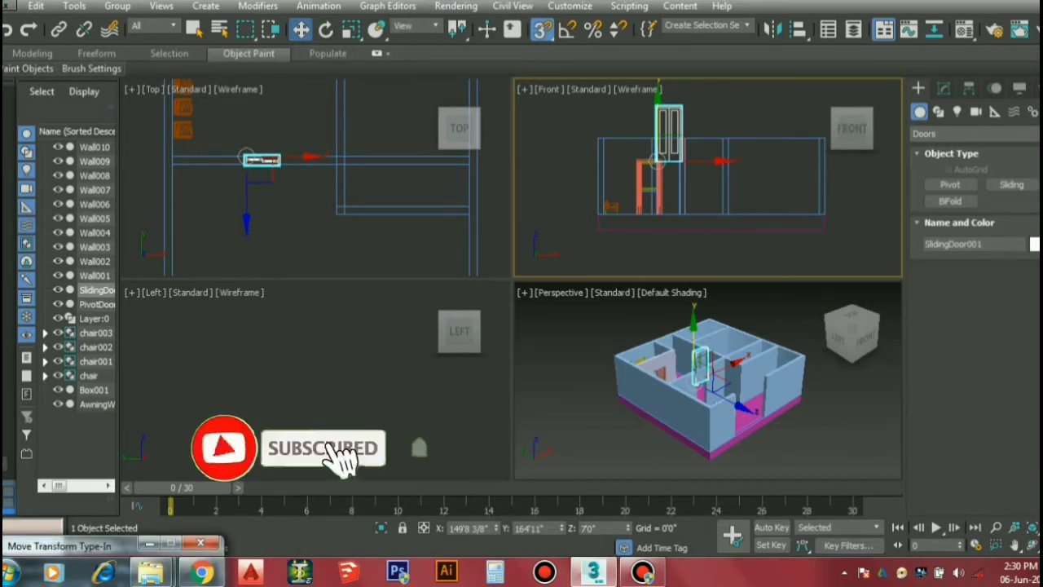
pyautogui.rightClick(301, 30)
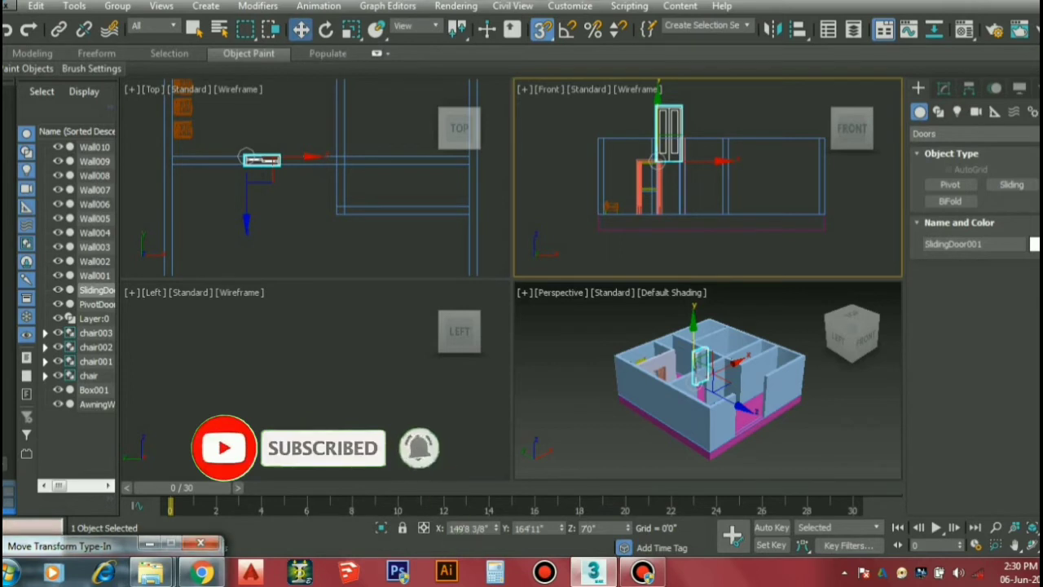
pyautogui.click(650, 104)
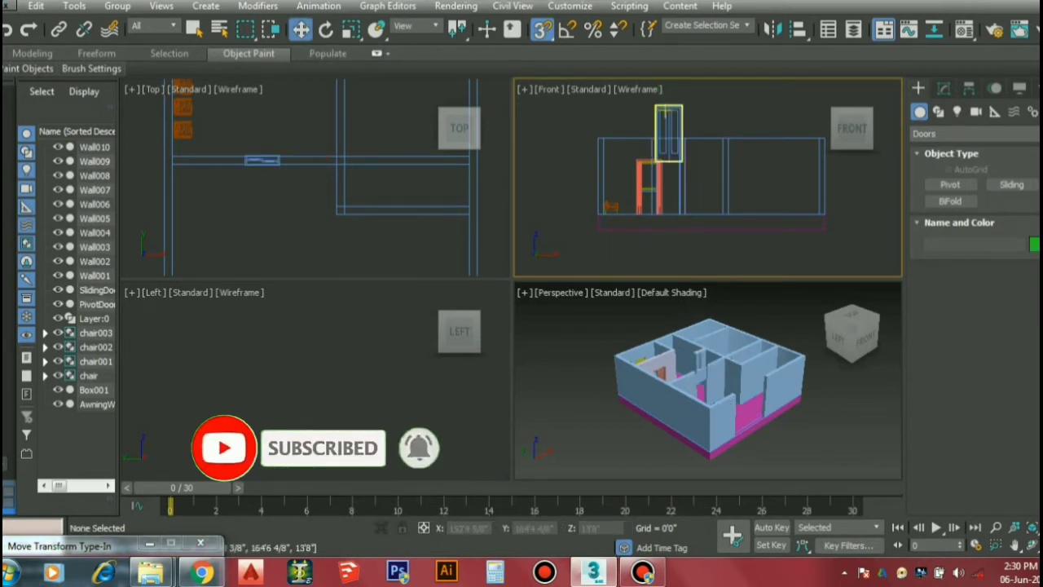
pyautogui.click(665, 111)
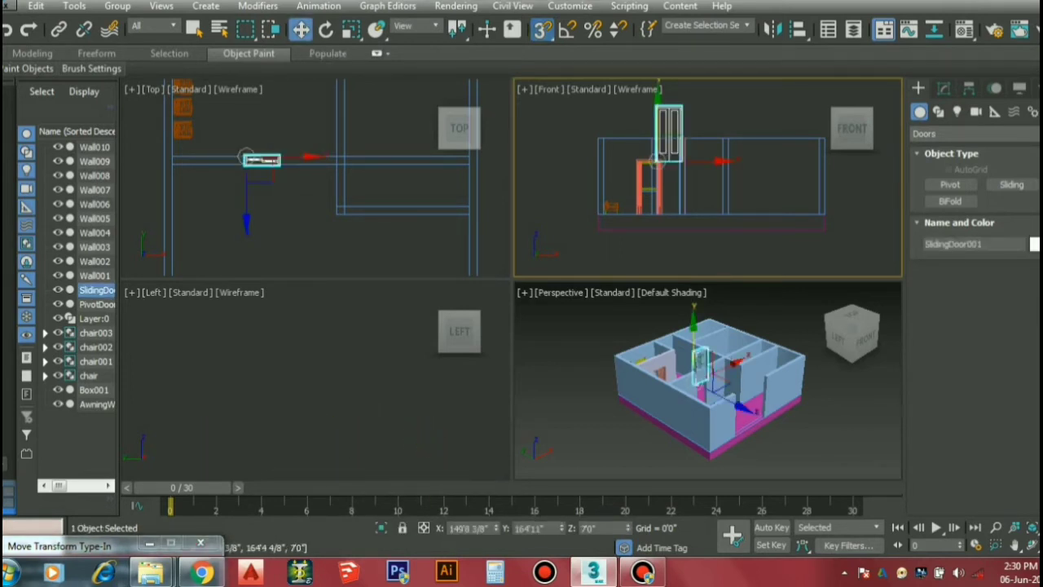
pyautogui.rightClick(301, 29)
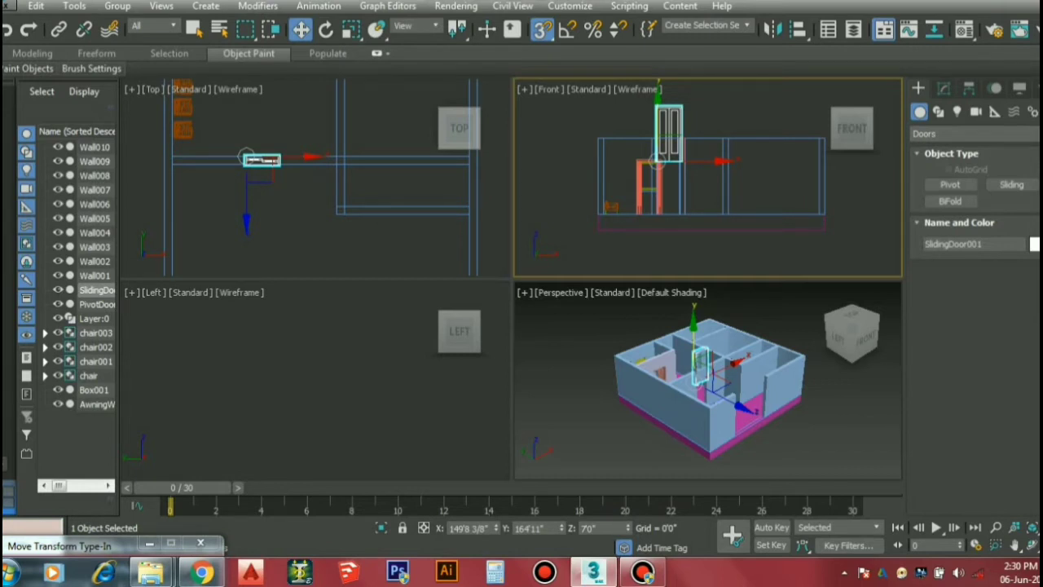
pyautogui.click(600, 528)
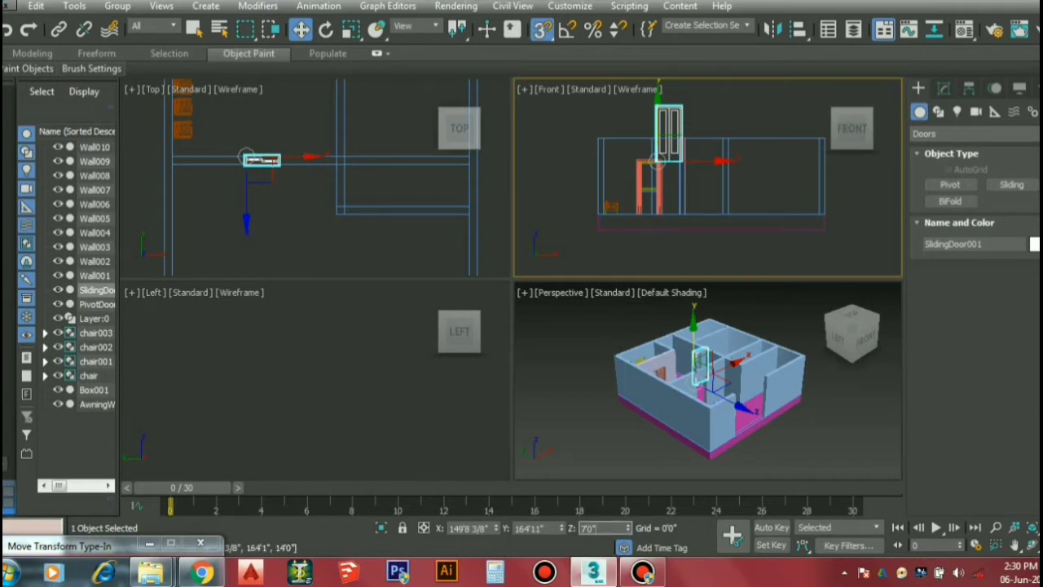
pyautogui.click(658, 106)
# Turn off snapping and lower the sliding door in the front view to about Z 0'1" so it stands on the floor
pyautogui.moveTo(656, 161)
pyautogui.mouseDown()
pyautogui.moveTo(656, 109)
pyautogui.moveTo(652, 162)
pyautogui.mouseUp()
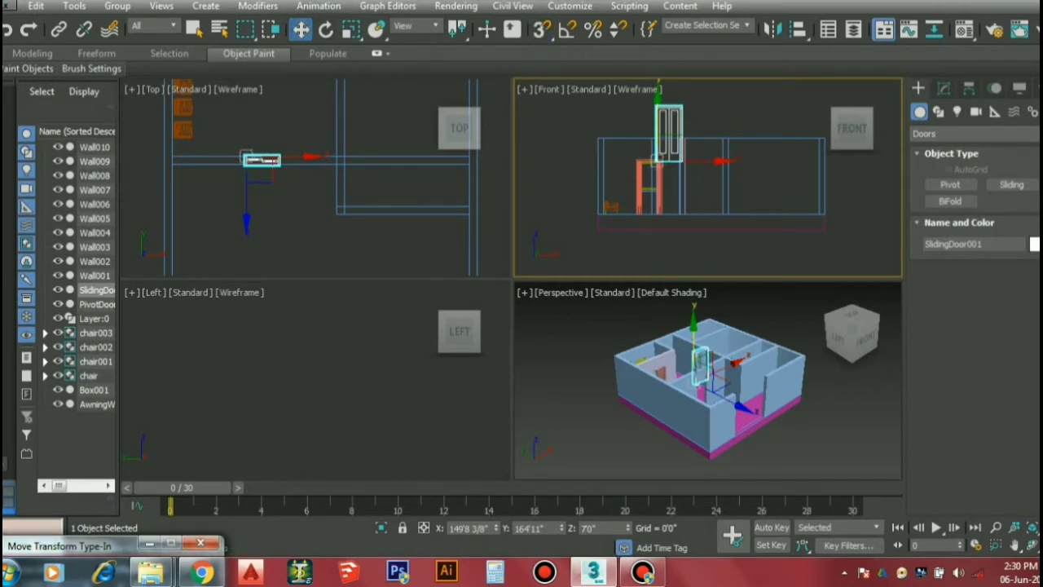
pyautogui.click(710, 116)
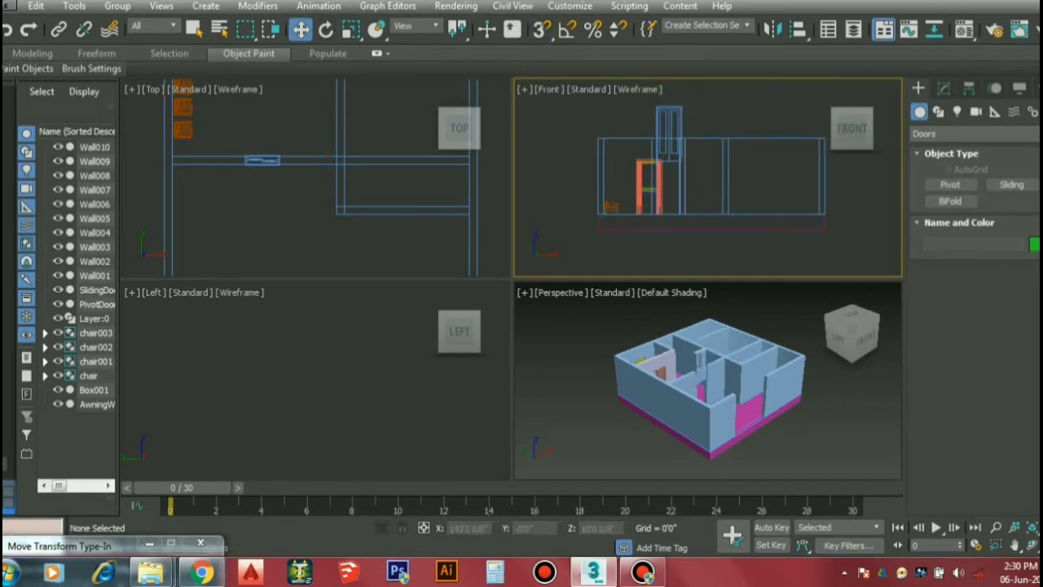
pyautogui.click(681, 127)
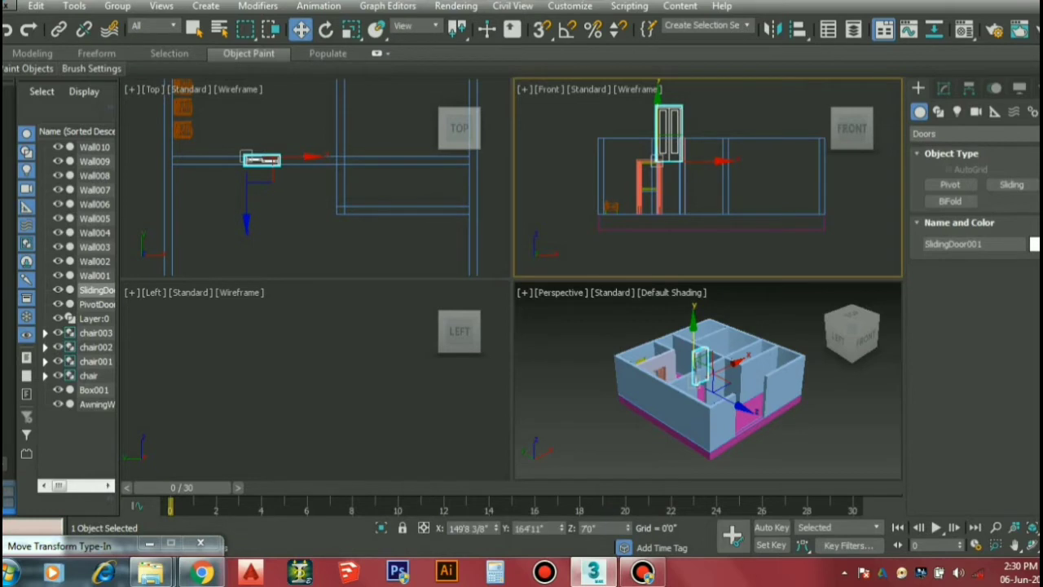
pyautogui.moveTo(682, 126); pyautogui.dragTo(682, 181)
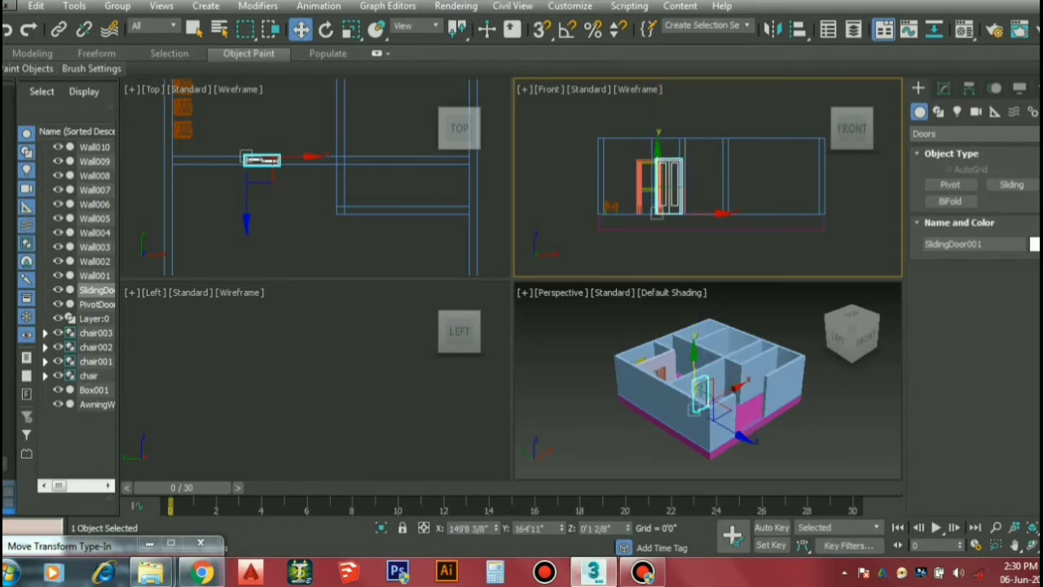
pyautogui.click(709, 175)
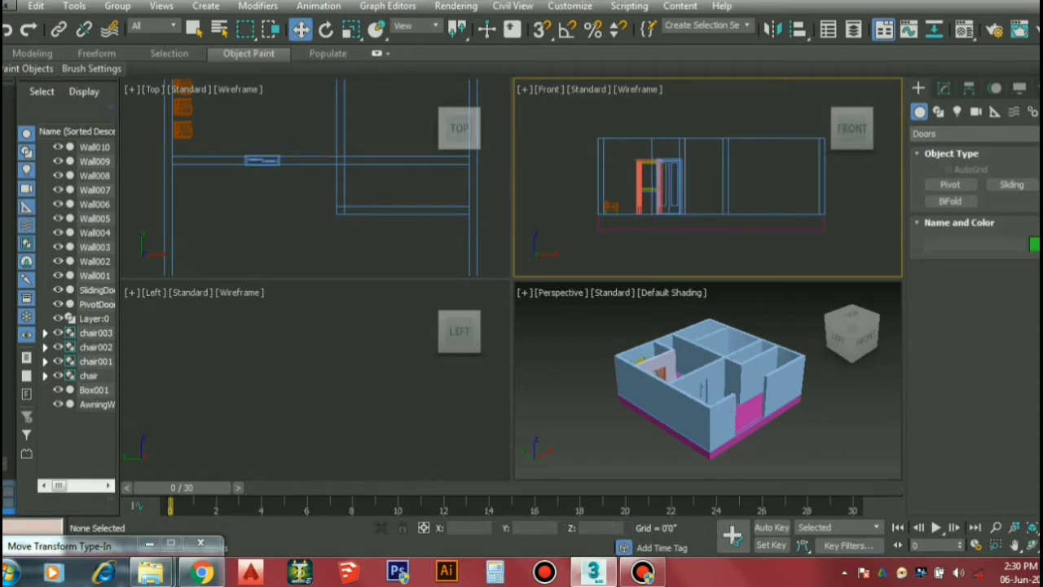
pyautogui.scroll(5, 701, 390)
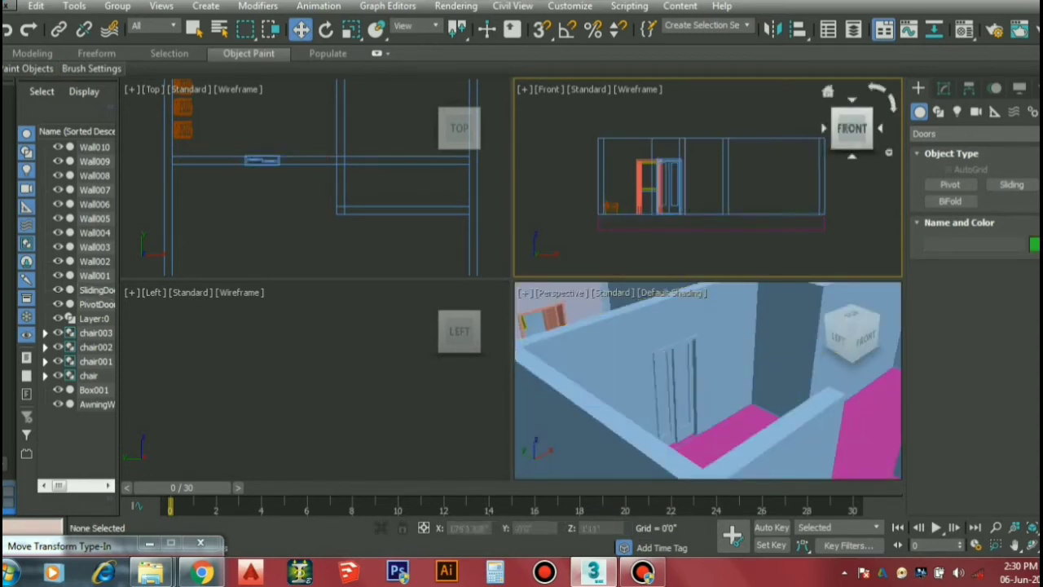
pyautogui.scroll(-3, 847, 222)
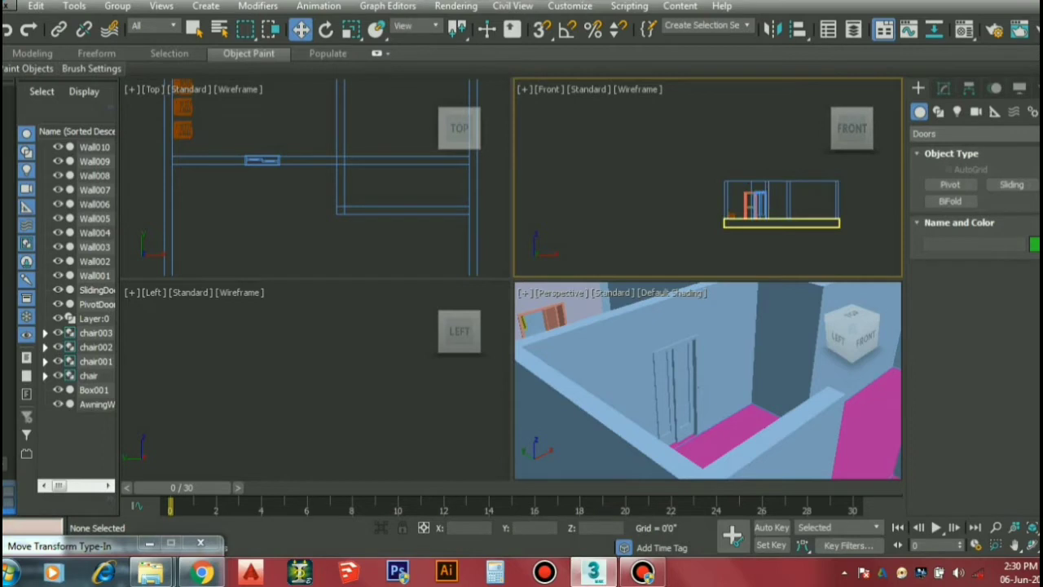
pyautogui.scroll(3, 758, 235)
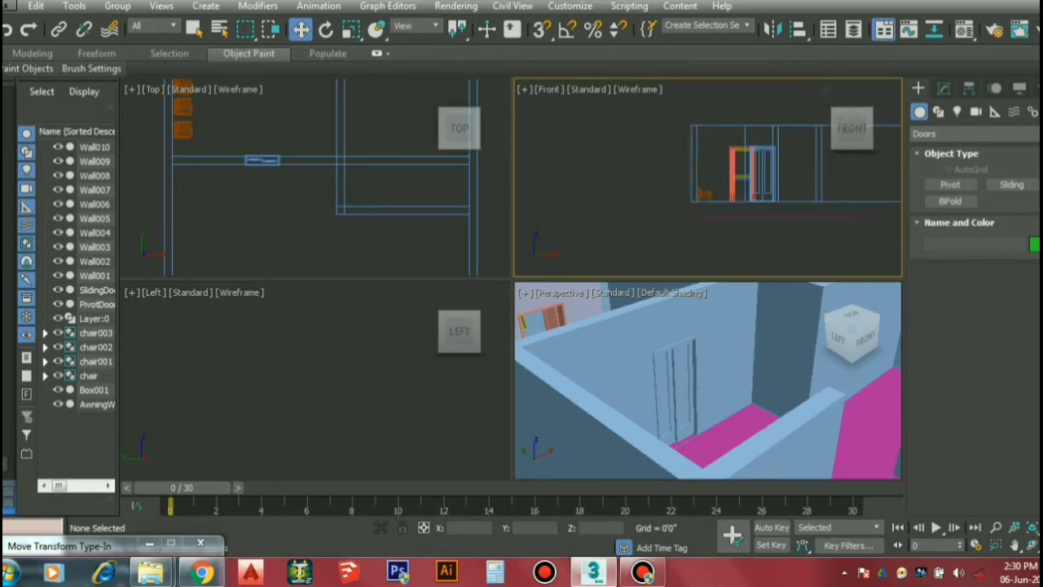
# Change the object color of SlidingDoor001 to olive yellow from the 3ds Max palette
pyautogui.click(269, 194)
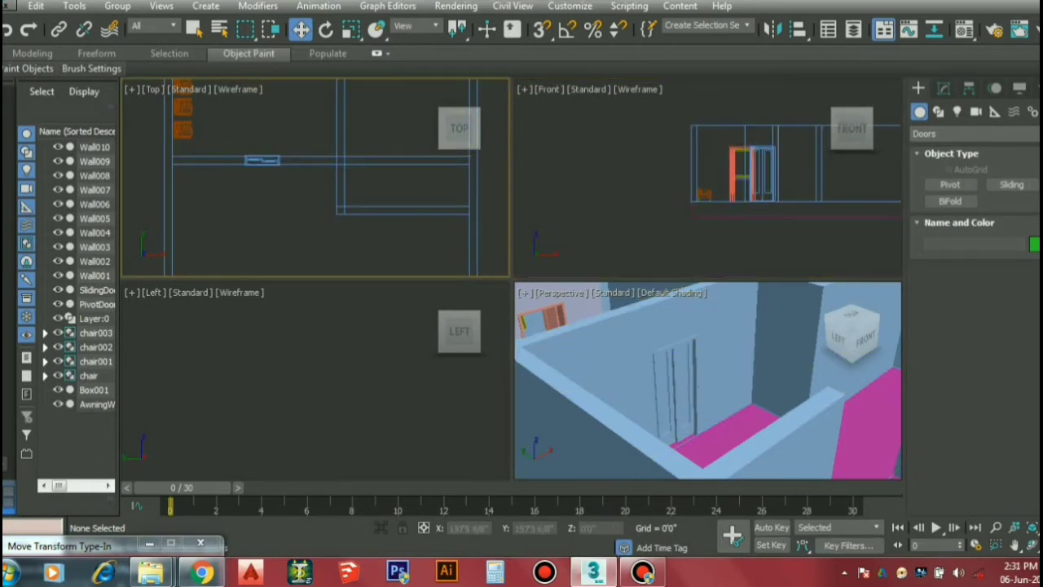
pyautogui.click(96, 291)
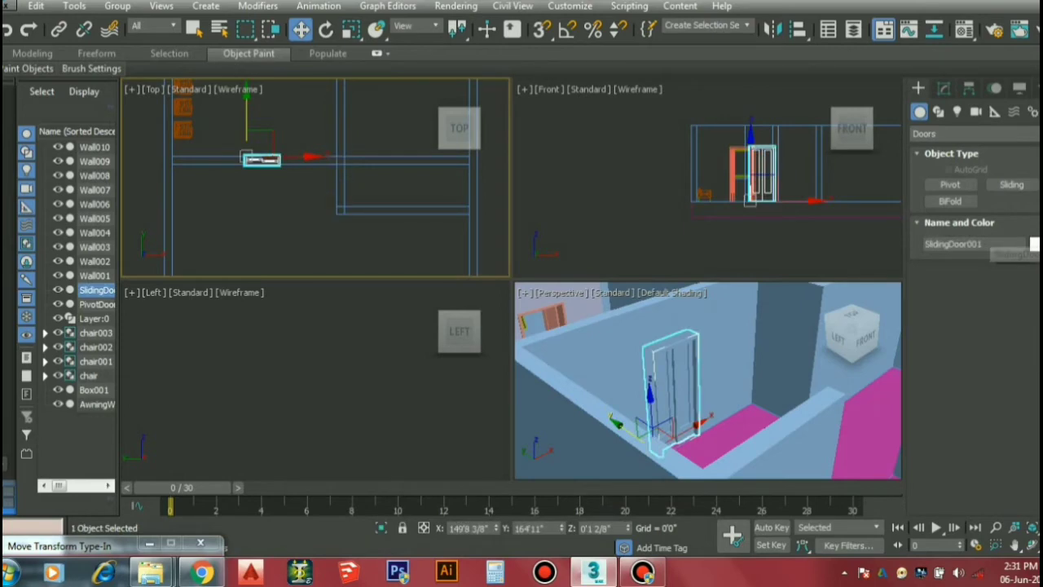
pyautogui.click(1033, 244)
pyautogui.click(831, 318)
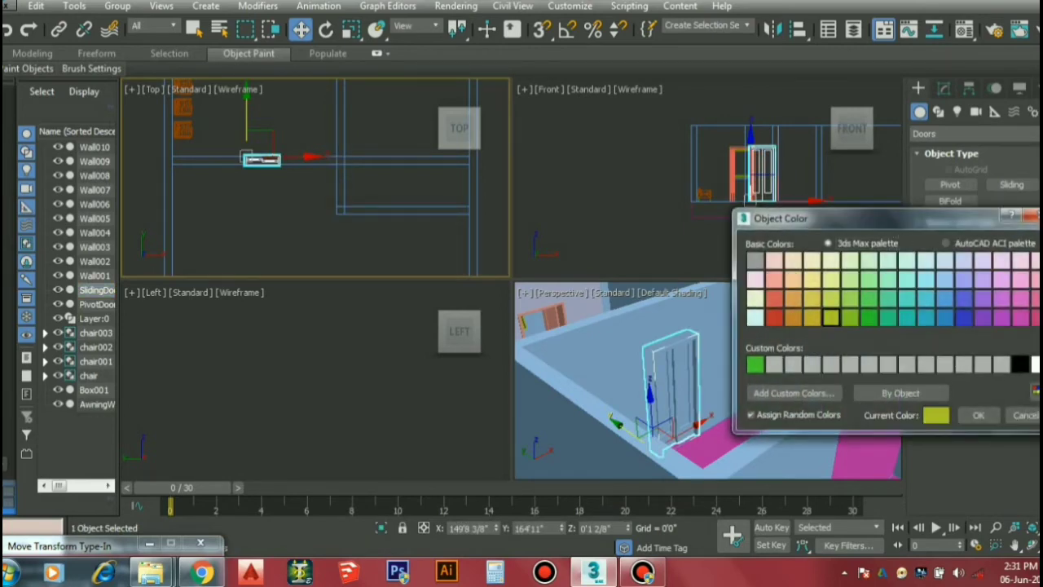
pyautogui.click(978, 415)
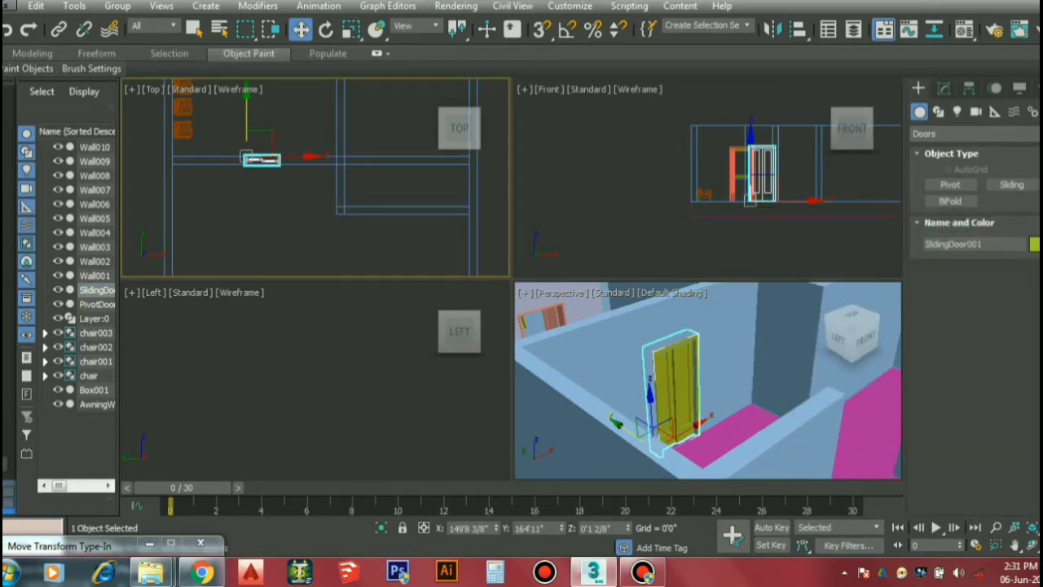
pyautogui.click(407, 371)
# Open the sliding door to 75% and flip it front to back in the maximized perspective view
pyautogui.scroll(-10, 827, 416)
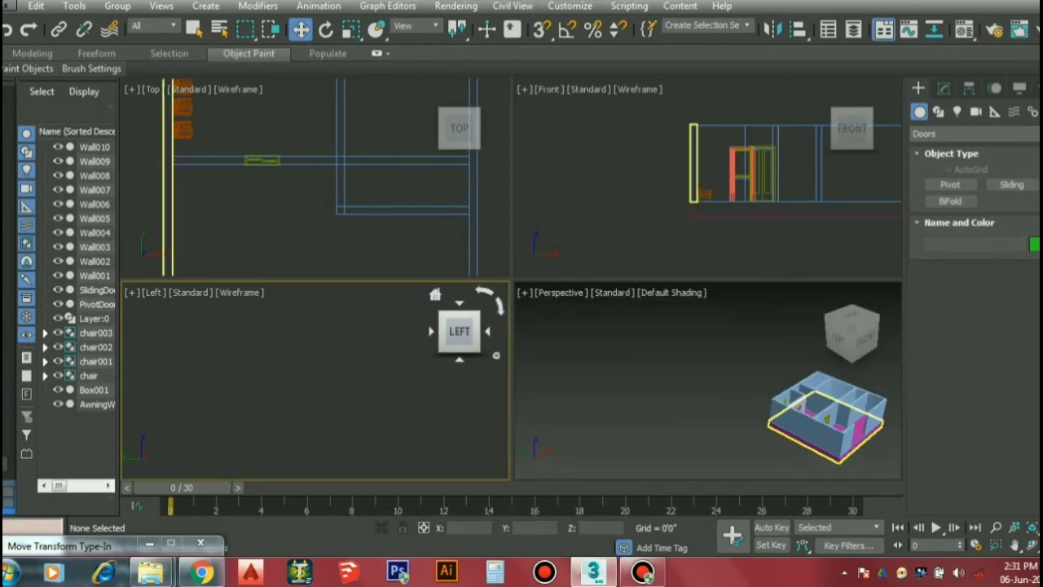
pyautogui.hotkey('alt', 'w')
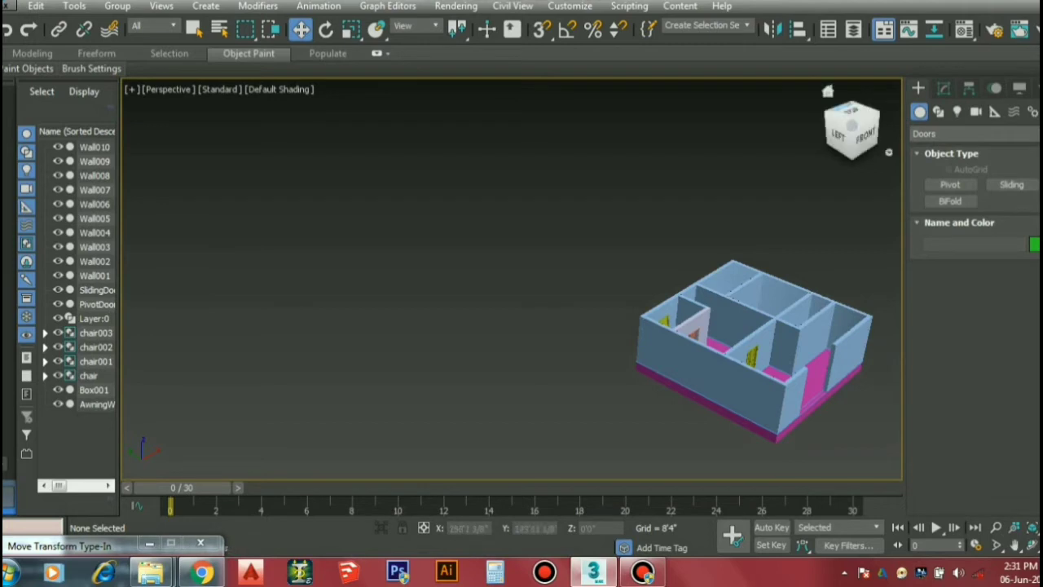
pyautogui.click(828, 91)
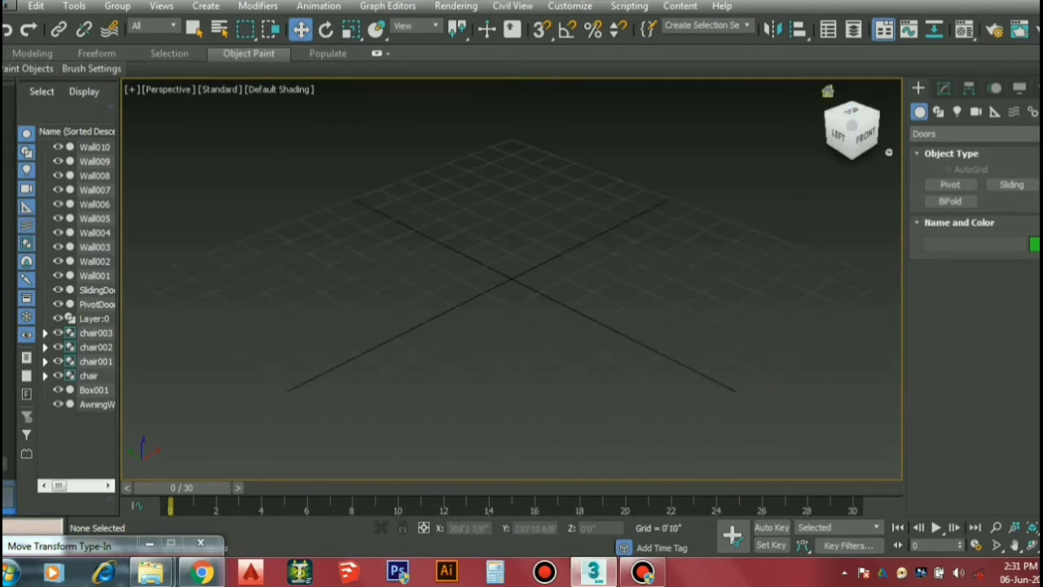
pyautogui.press('z')
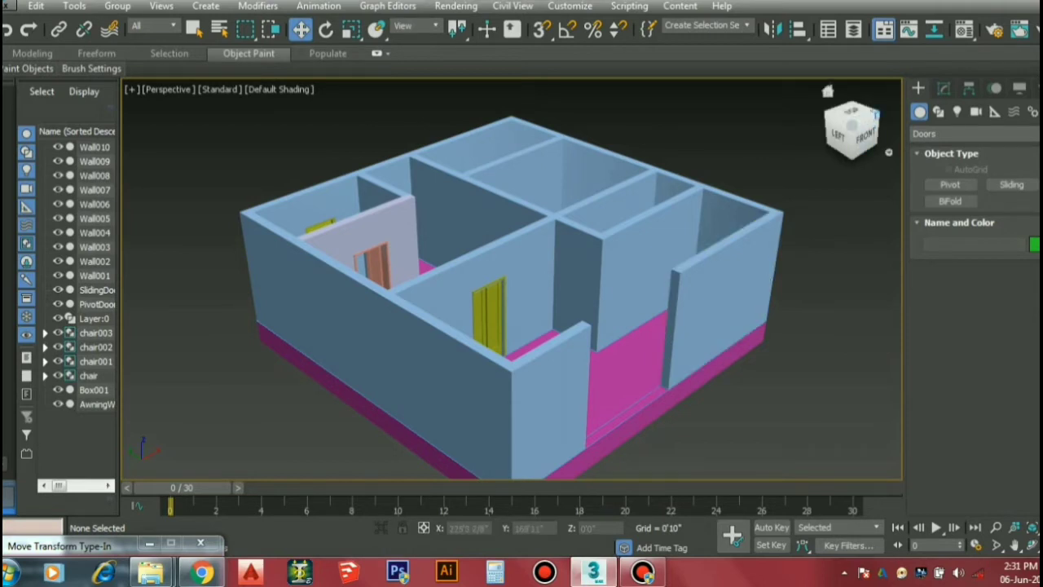
pyautogui.click(876, 115)
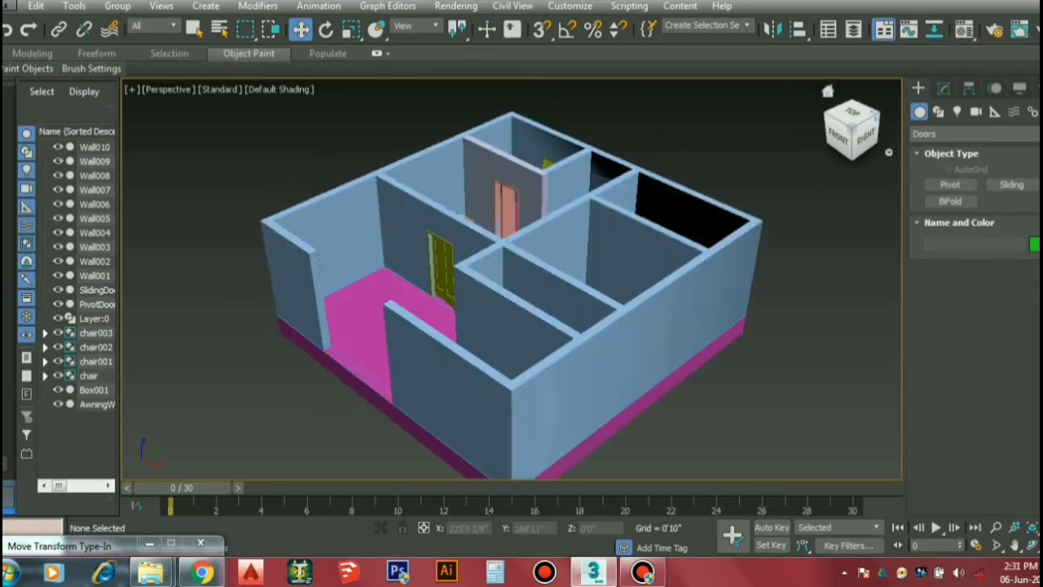
pyautogui.scroll(5, 427, 268)
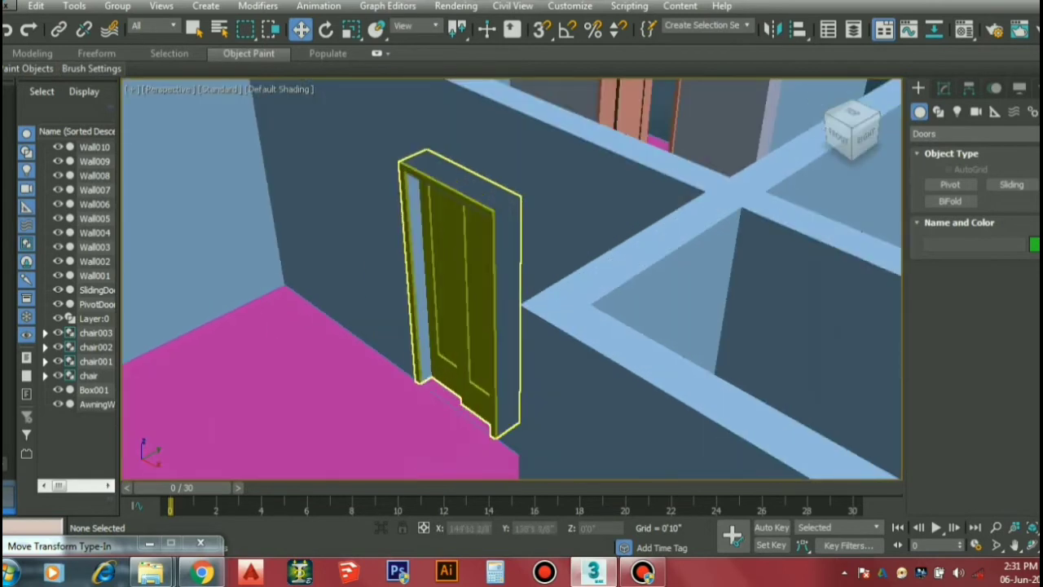
pyautogui.click(452, 293)
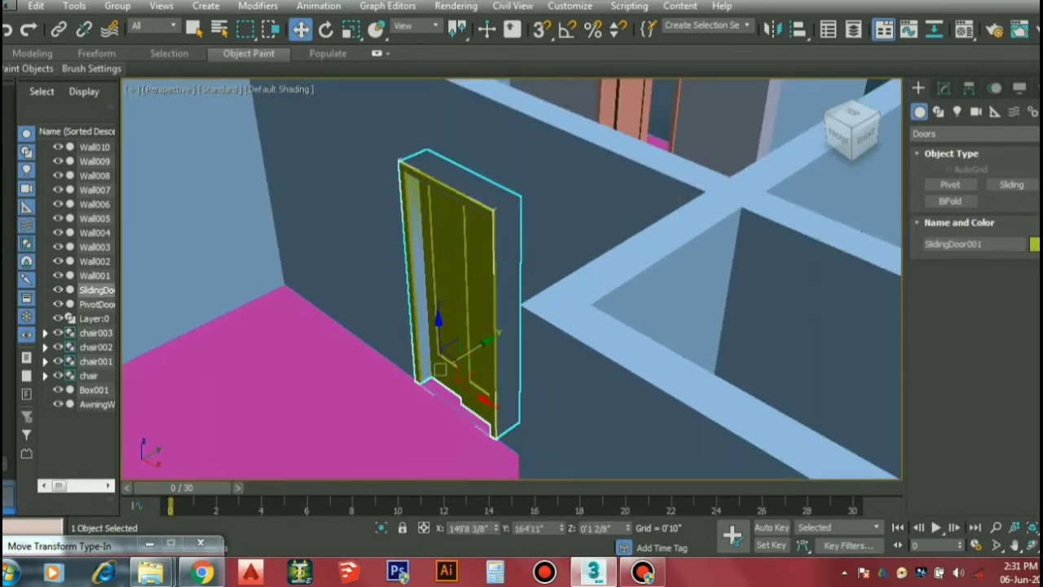
pyautogui.click(944, 88)
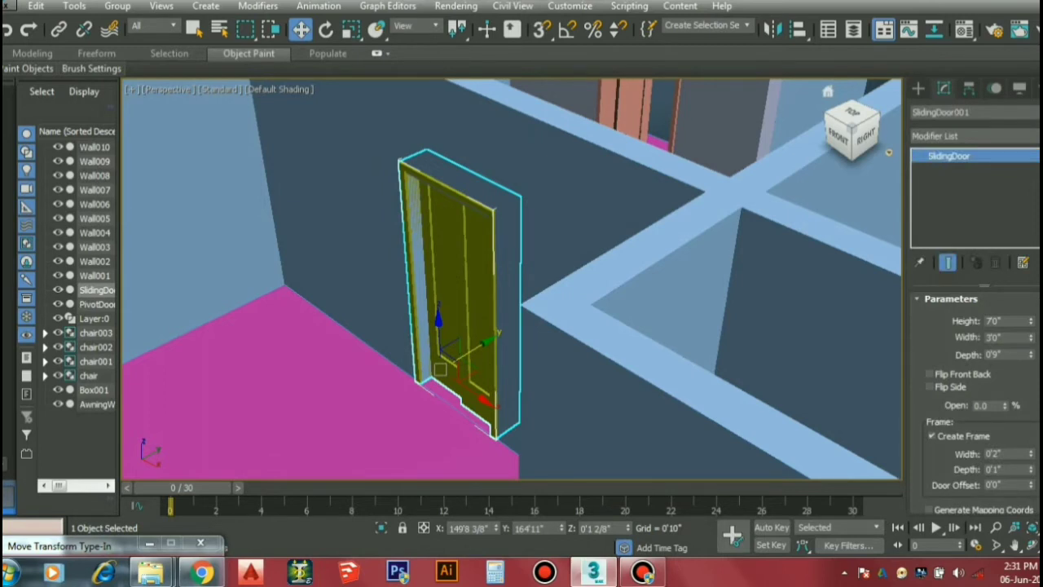
pyautogui.moveTo(1004, 405); pyautogui.dragTo(1004, 374)
pyautogui.click(929, 374)
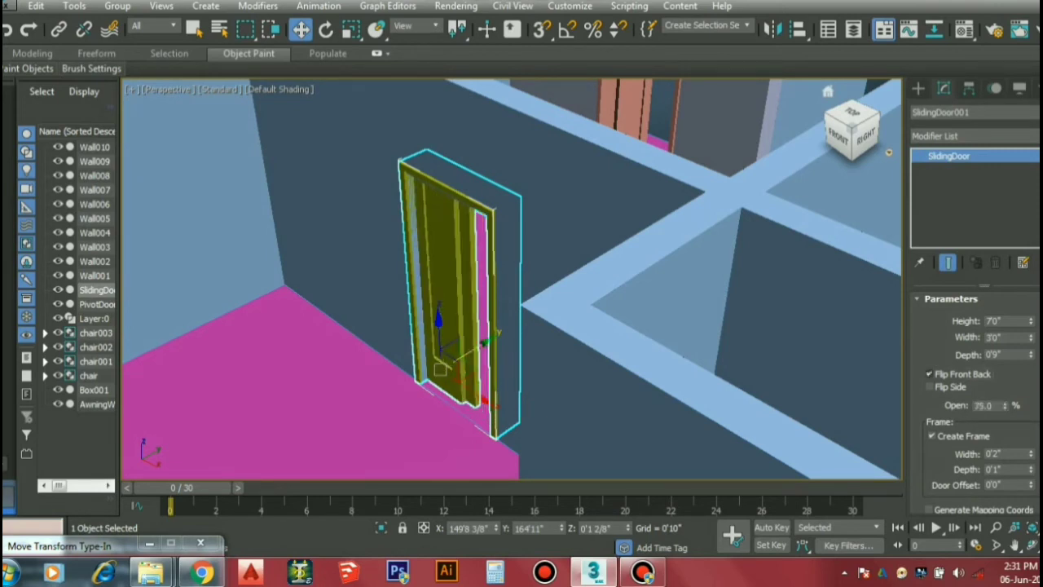
# Try the sliding door at 100% open while toggling its Flip Side and Flip Front Back options
pyautogui.moveTo(1004, 405); pyautogui.dragTo(1005, 376)
pyautogui.click(930, 387)
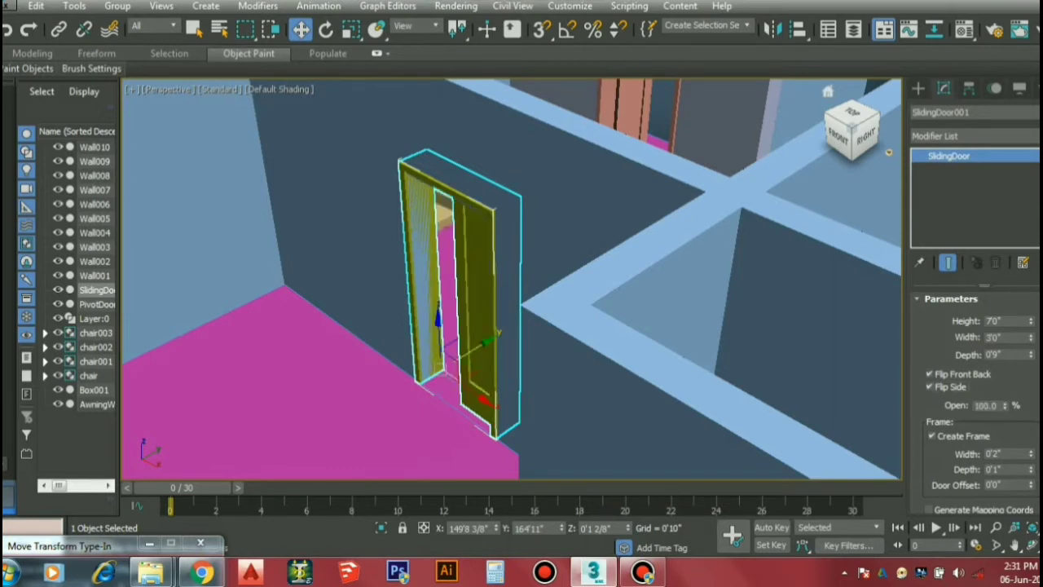
pyautogui.moveTo(1005, 406)
pyautogui.mouseDown()
pyautogui.moveTo(1005, 440)
pyautogui.moveTo(1005, 399)
pyautogui.mouseUp()
pyautogui.click(930, 387)
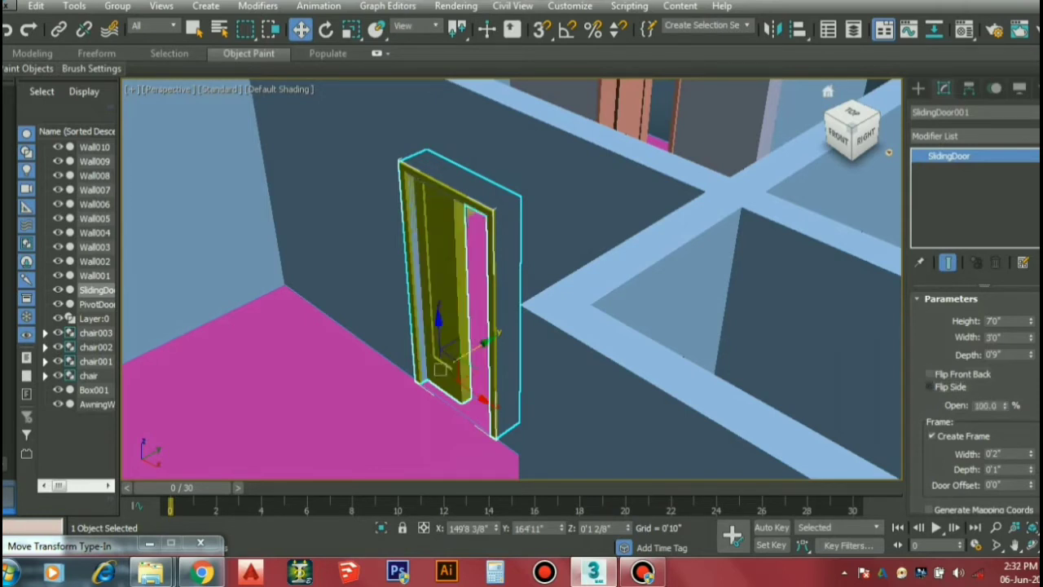
pyautogui.click(930, 373)
# Set the sliding door's opening to 80%, compare it without and with its frame, and look over the leaf parameters
pyautogui.moveTo(1005, 406); pyautogui.dragTo(1005, 422)
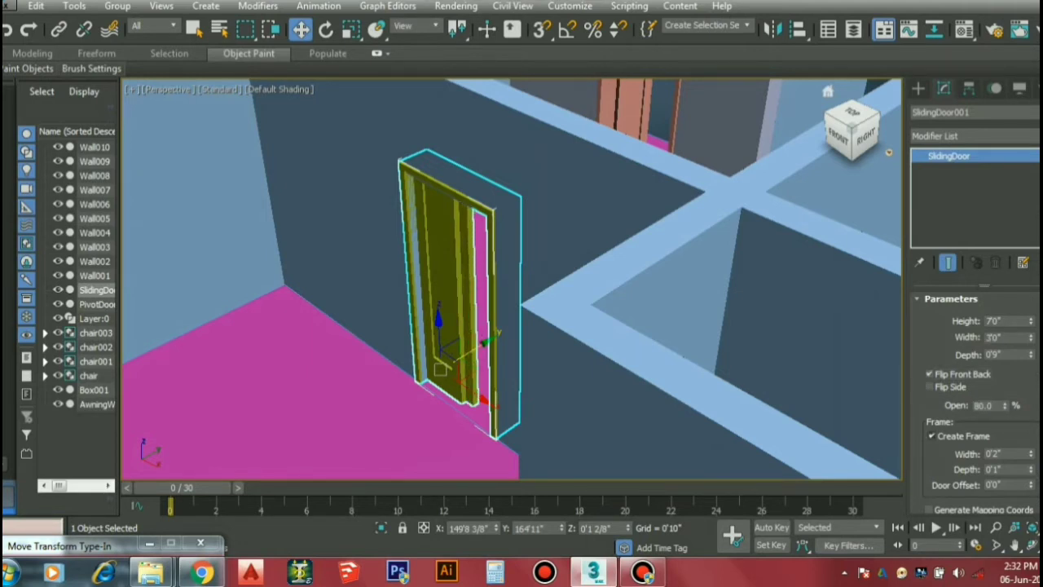
pyautogui.click(931, 436)
pyautogui.click(931, 436)
pyautogui.scroll(-5, 974, 399)
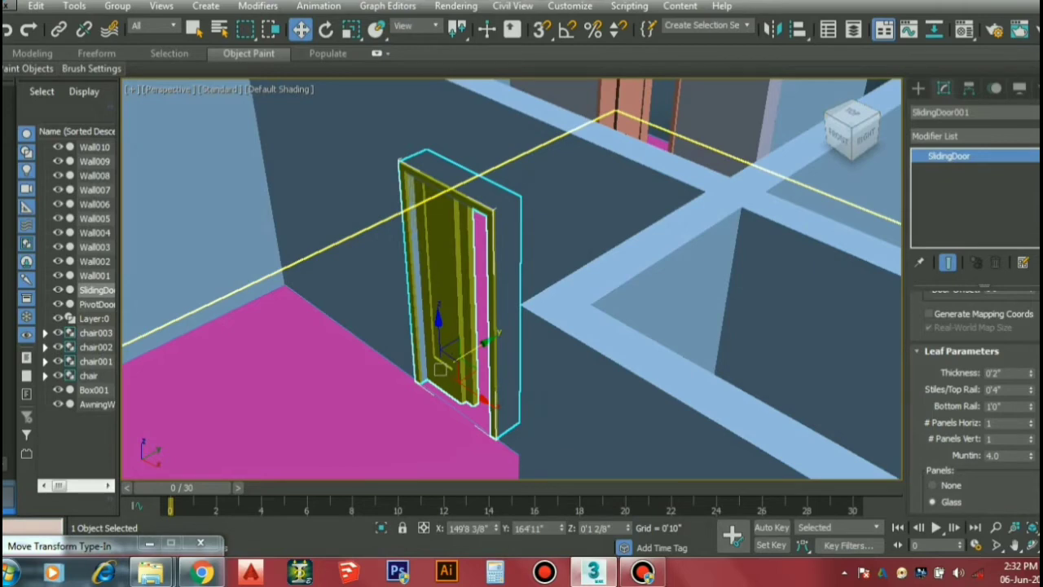
pyautogui.click(363, 382)
pyautogui.scroll(-8, 363, 381)
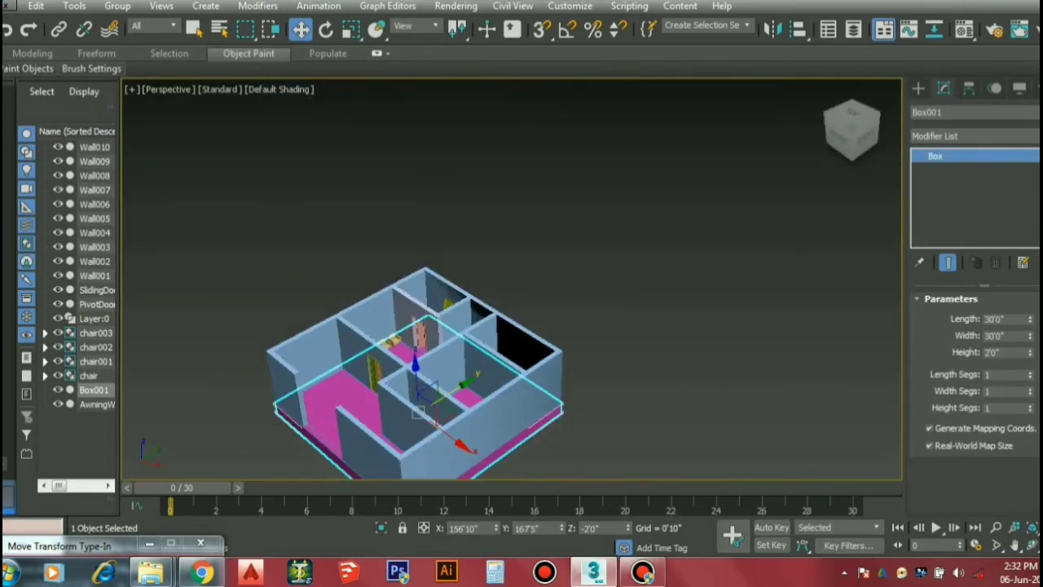
# Examine the house model from above, the right side and the back, ending close up on the window in the back wall
pyautogui.click(671, 398)
pyautogui.scroll(3, 671, 398)
pyautogui.scroll(-8, 677, 293)
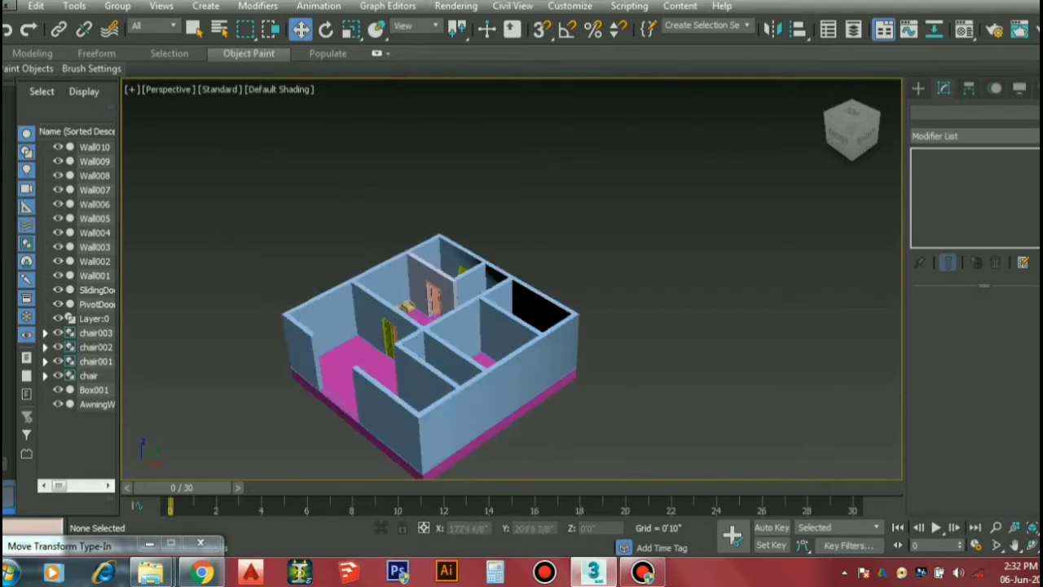
pyautogui.scroll(6, 566, 330)
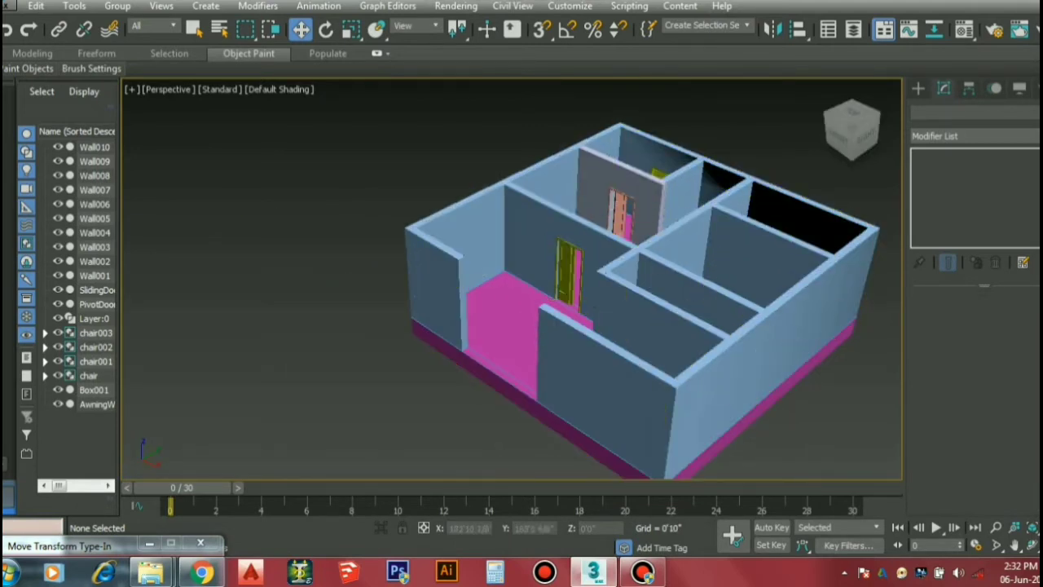
pyautogui.click(865, 139)
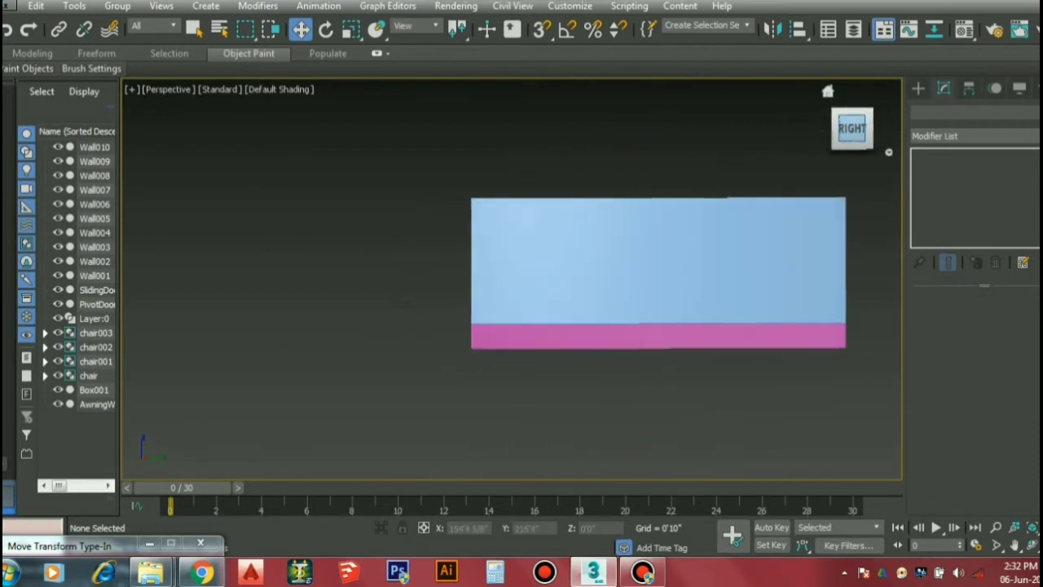
pyautogui.click(880, 128)
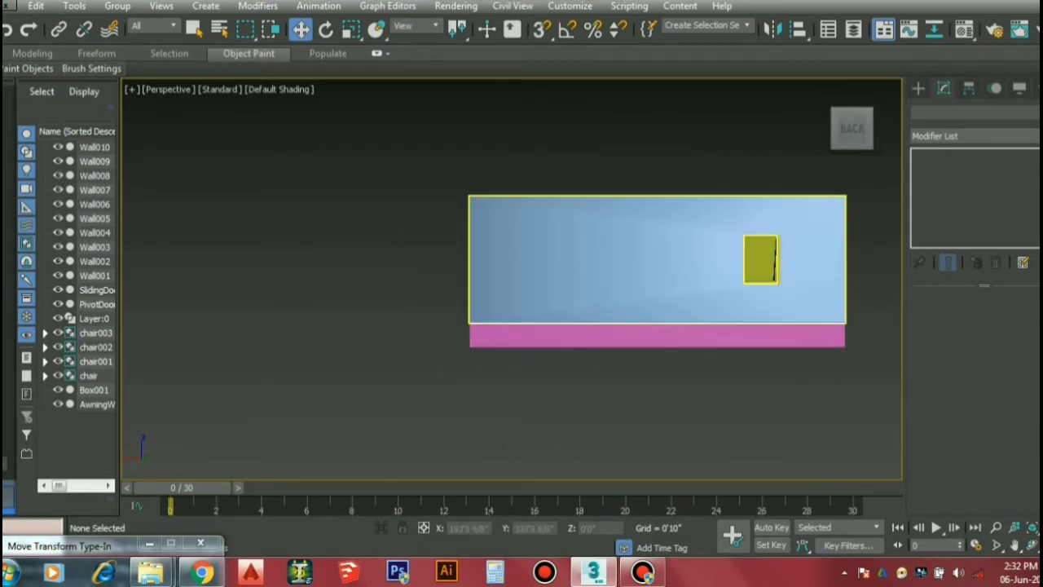
pyautogui.press('z')
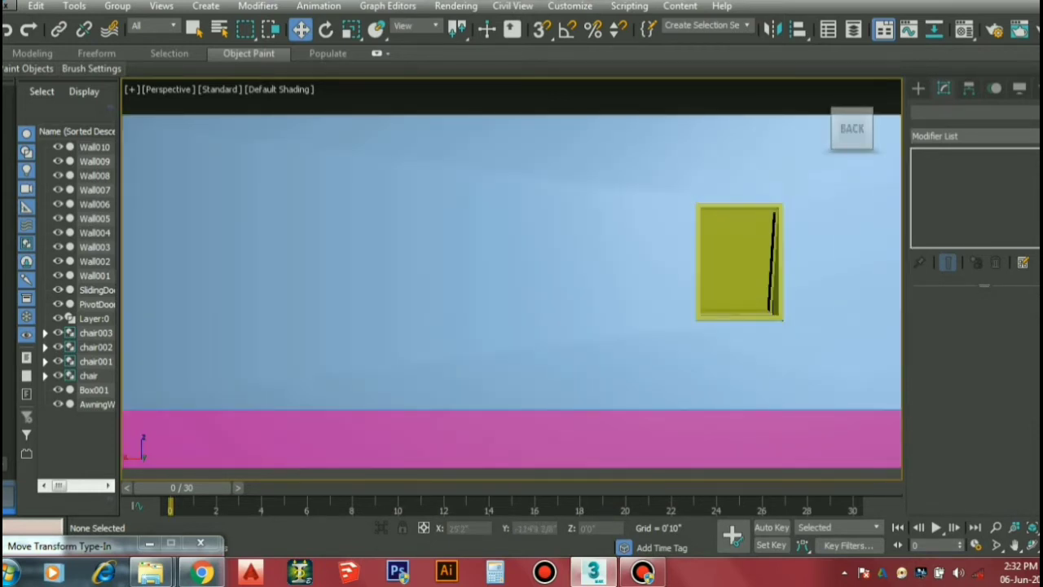
# In the Top view with 3D snapping on, draw a box 3'0" wide, 0'0" long and about 6'7" high along the window's outer wall edge
pyautogui.hotkey('alt', 'w')
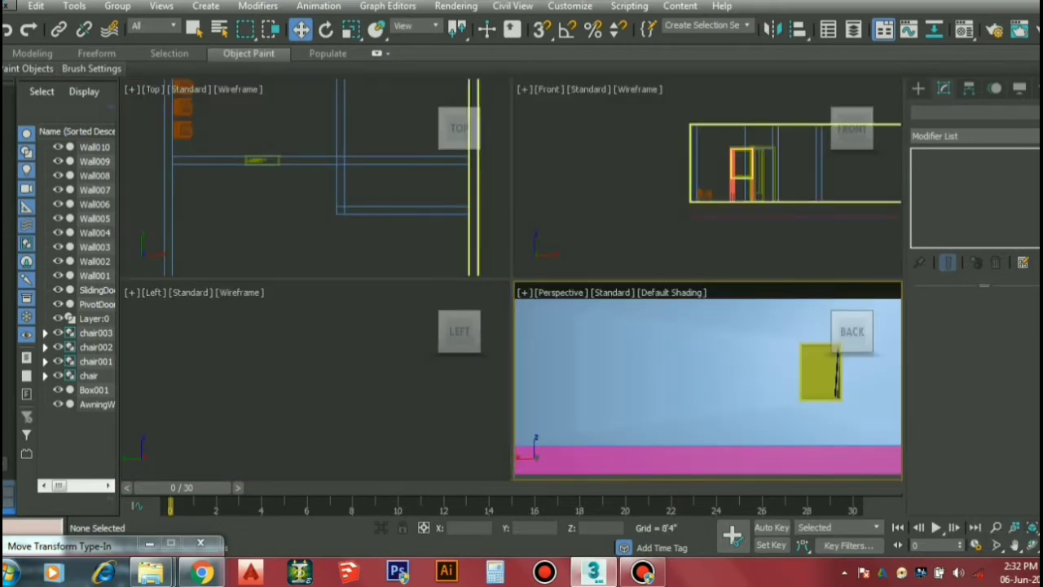
pyautogui.click(317, 189)
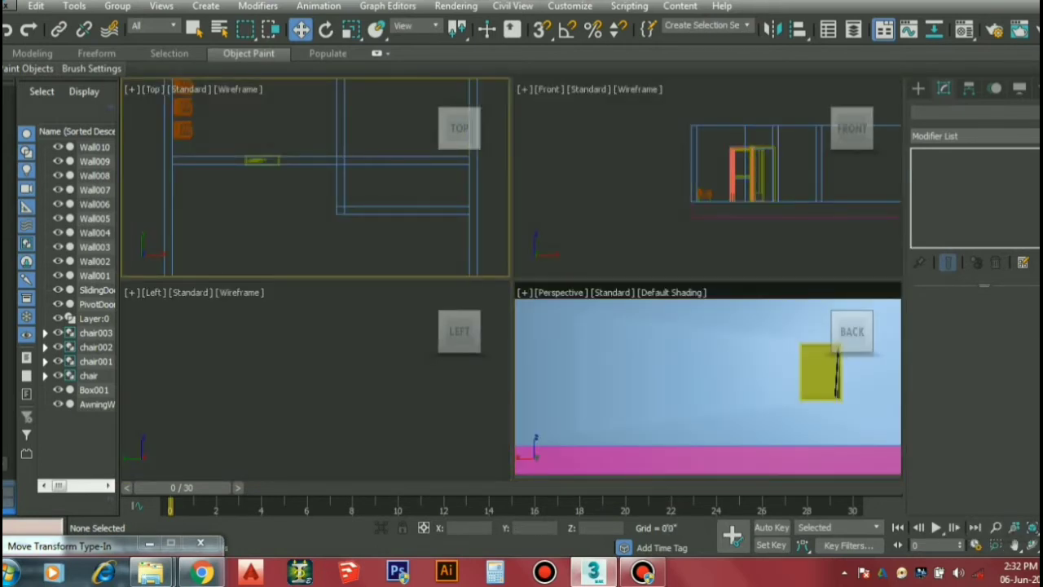
pyautogui.hotkey('alt', 'w')
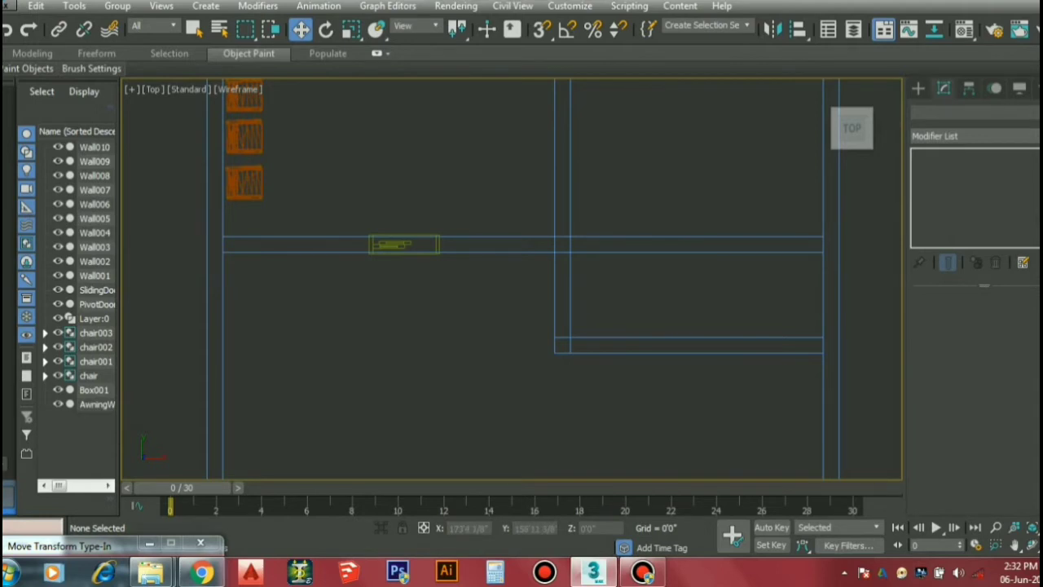
pyautogui.scroll(-5, 676, 326)
pyautogui.scroll(6, 611, 244)
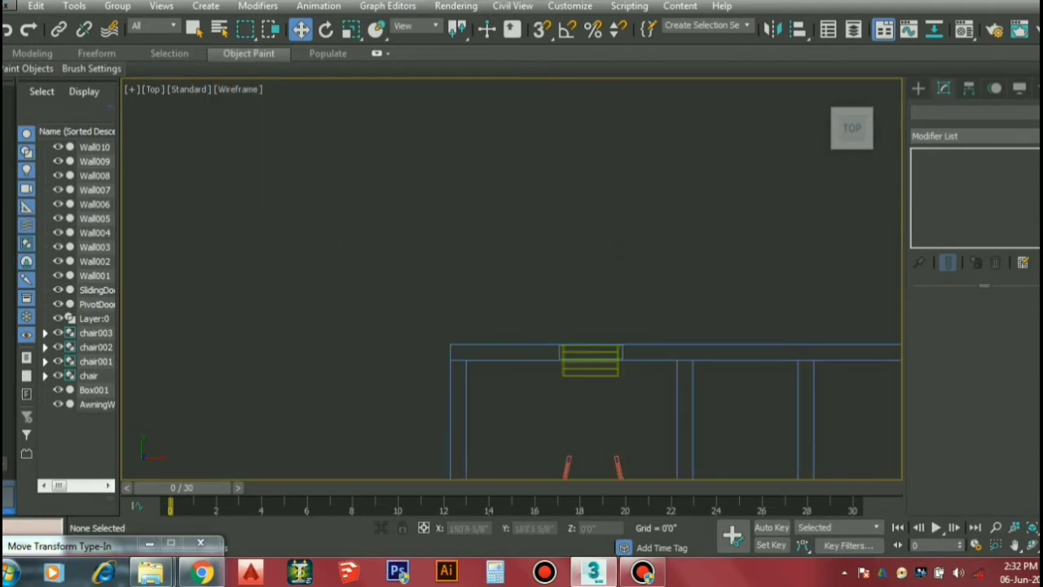
pyautogui.scroll(2, 562, 355)
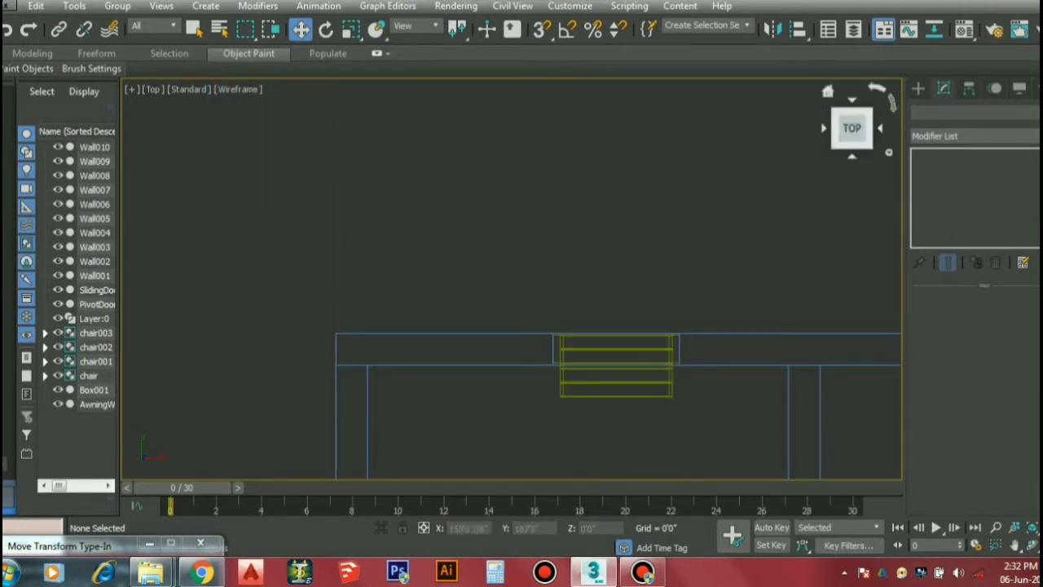
pyautogui.click(918, 88)
pyautogui.click(970, 134)
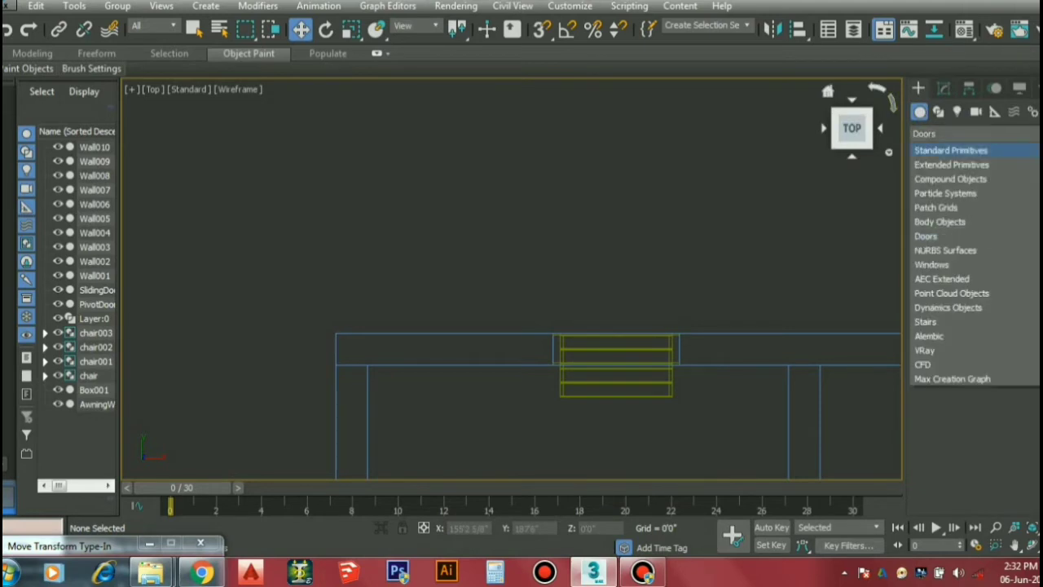
pyautogui.click(949, 149)
pyautogui.click(950, 184)
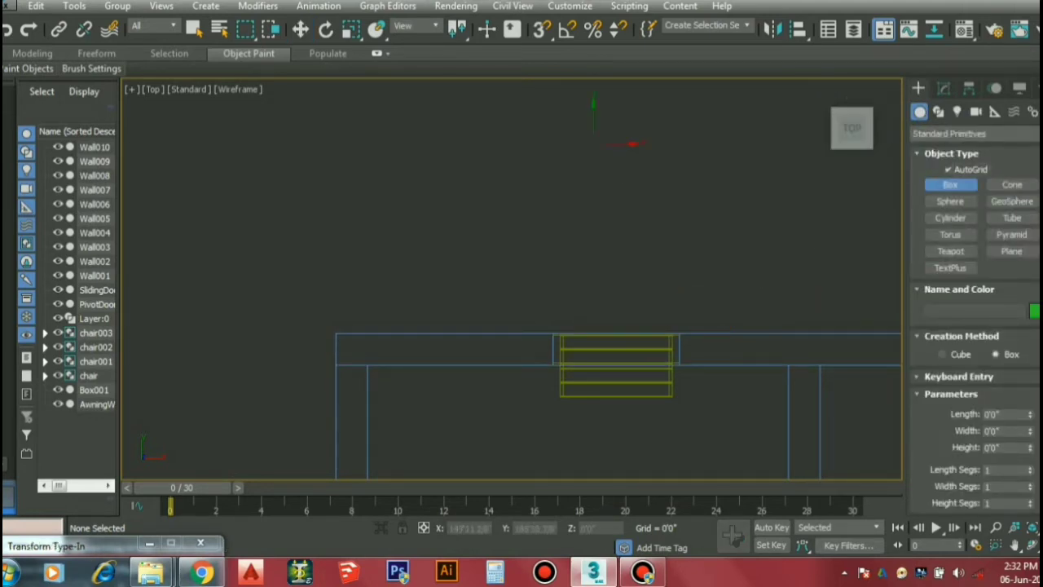
pyautogui.click(541, 30)
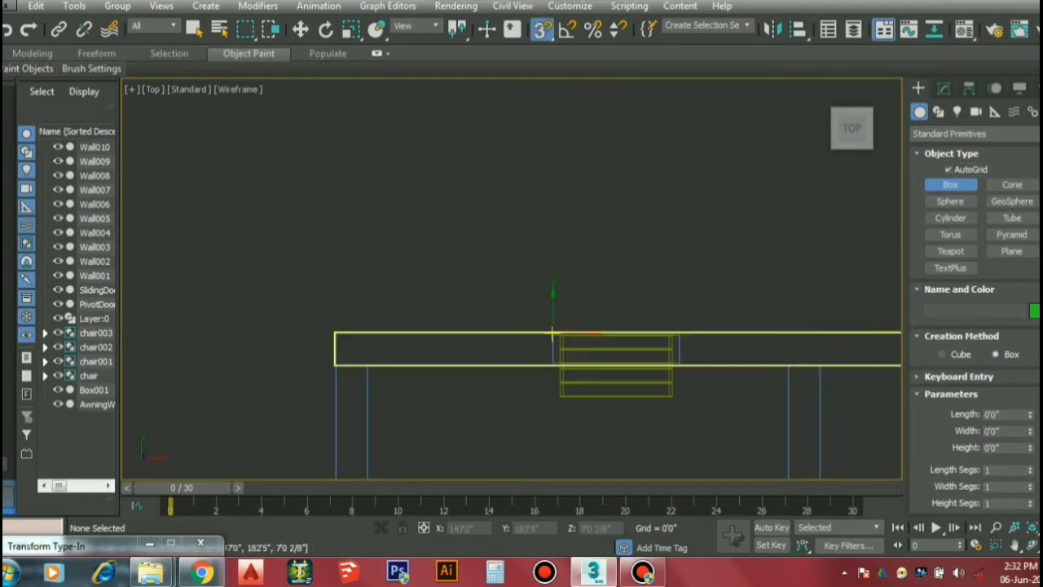
pyautogui.click(553, 334)
pyautogui.moveTo(553, 334); pyautogui.dragTo(678, 333)
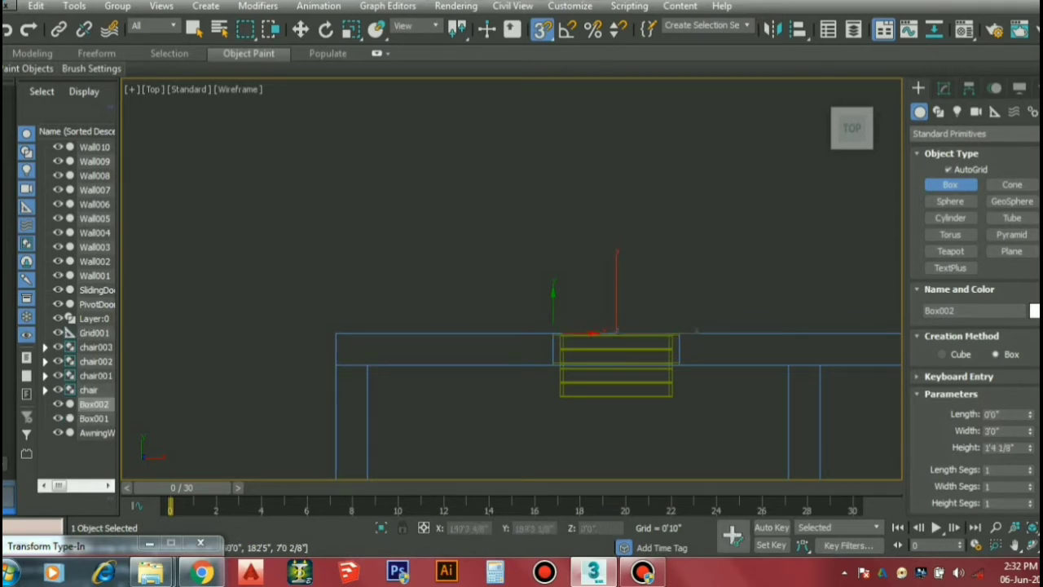
pyautogui.click(528, 327)
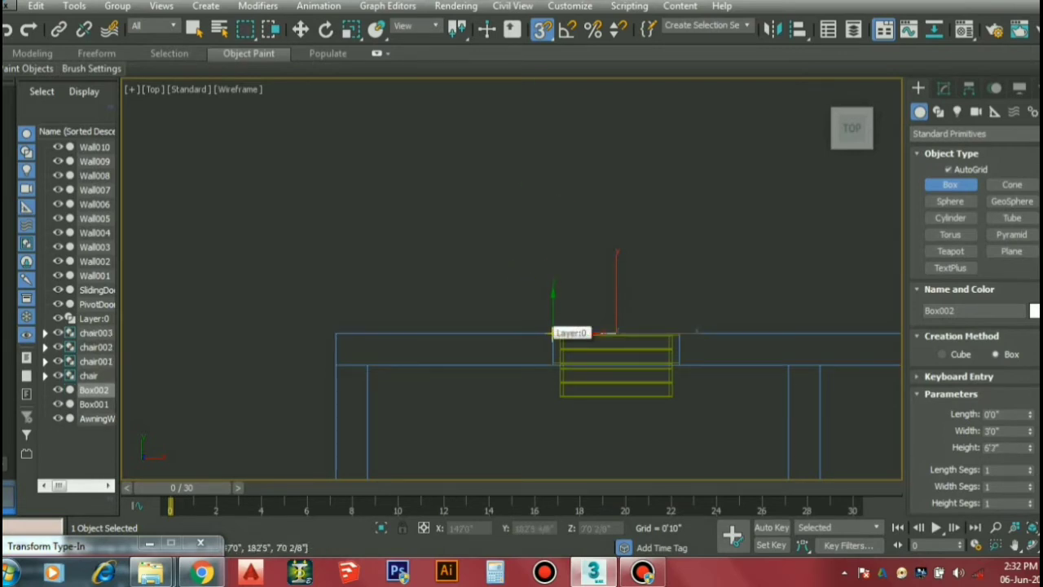
# Draw a second, flat box projecting outward from the wall at the window, about 0'8" long and 3'0 7/8" wide
pyautogui.moveTo(555, 332); pyautogui.dragTo(682, 304)
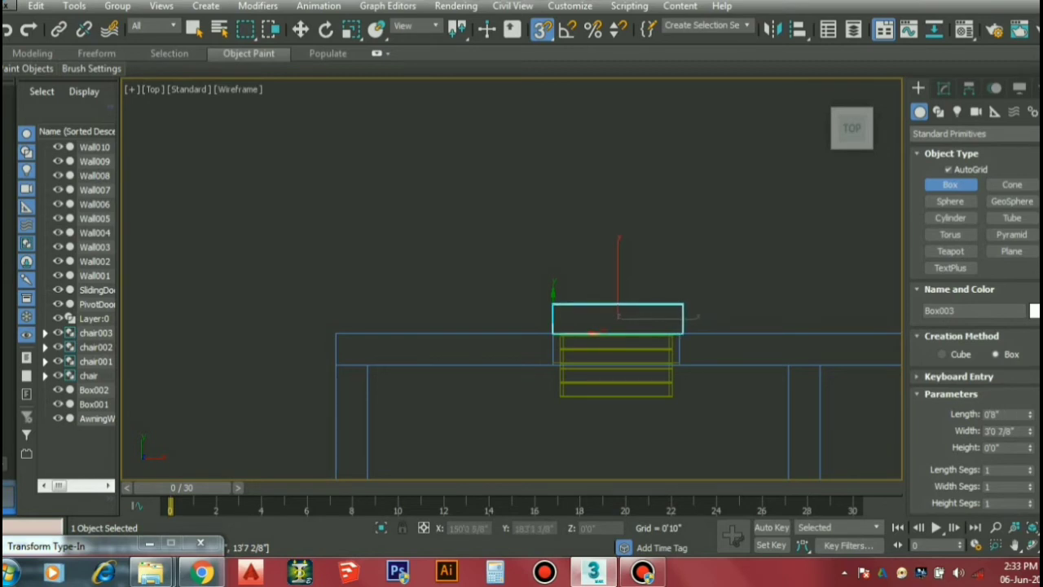
pyautogui.click(683, 304)
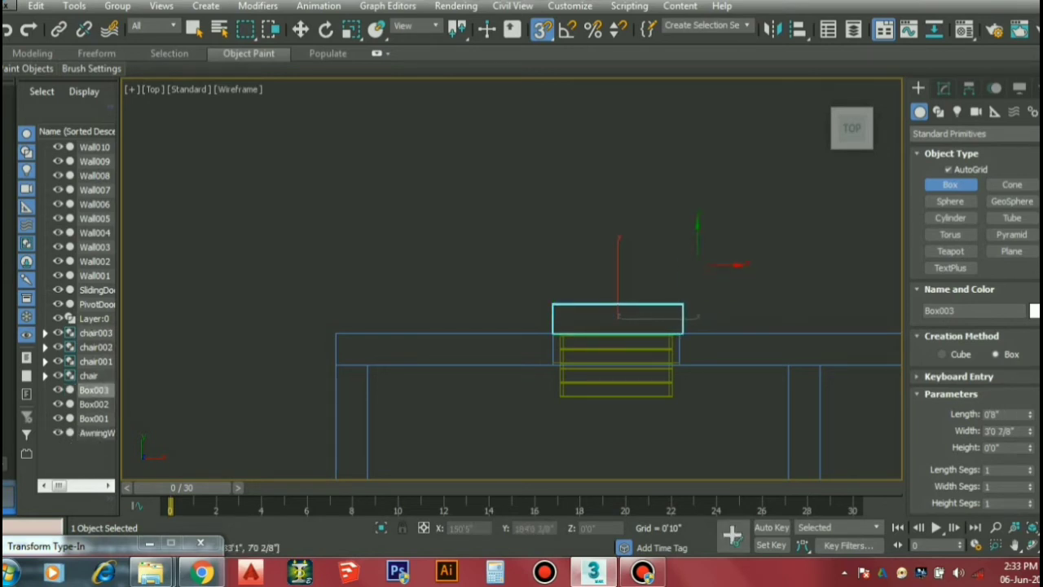
pyautogui.press('w')
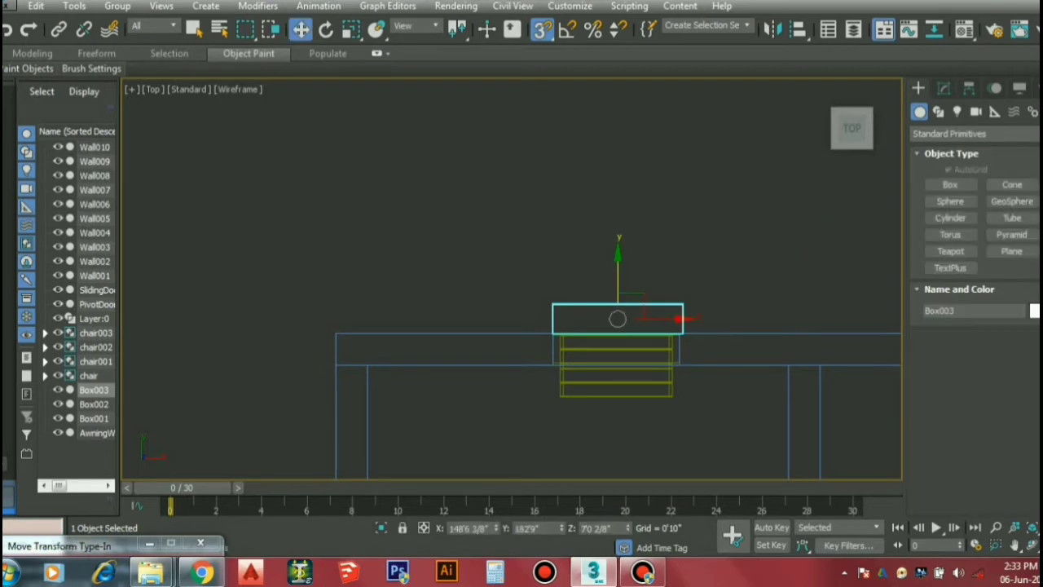
# Examine the position and height of the two new boxes against the window in the Top, Front and Perspective views
pyautogui.hotkey('alt', 'w')
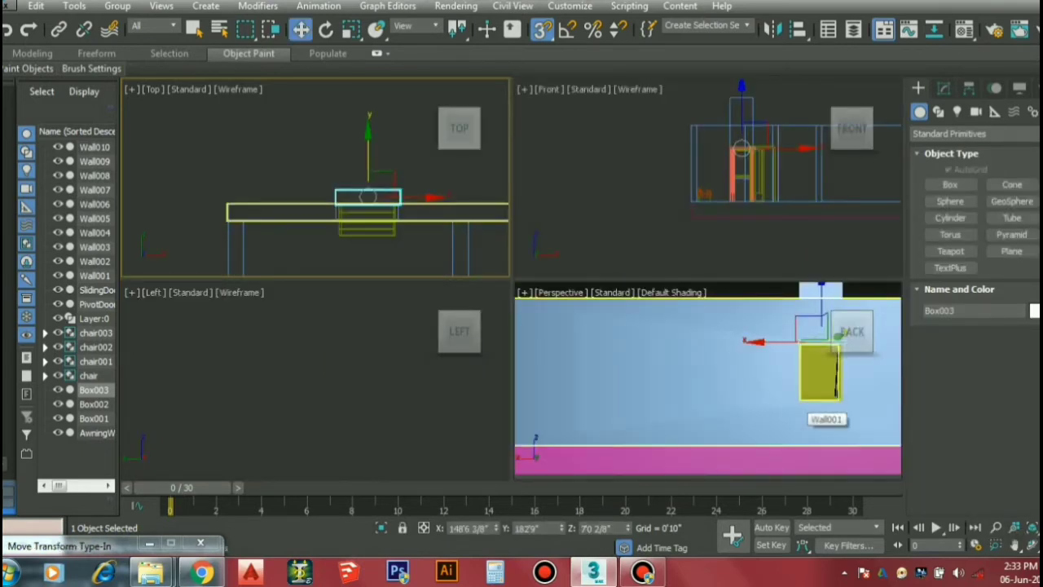
pyautogui.click(650, 181)
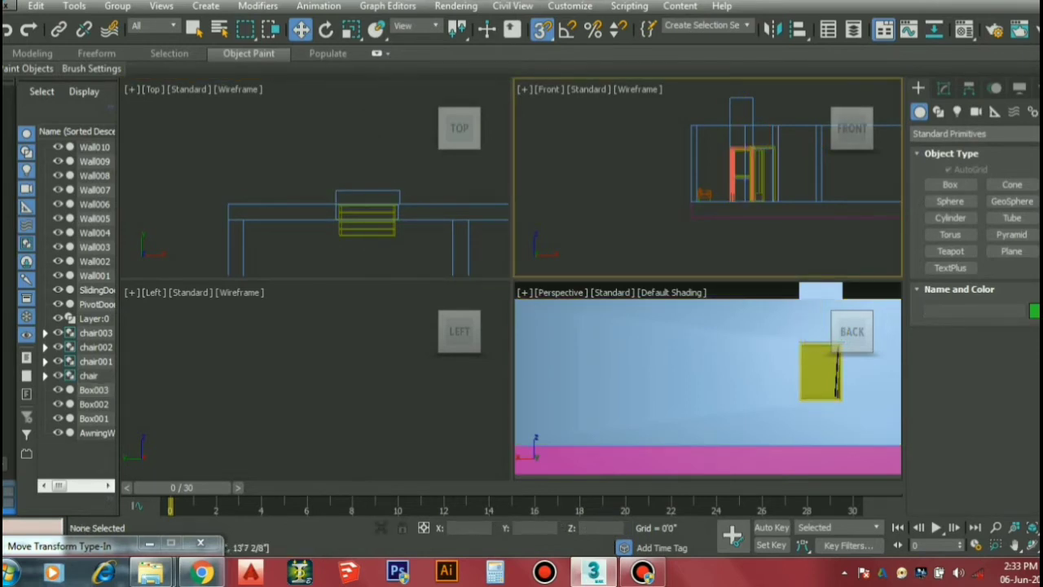
pyautogui.click(339, 194)
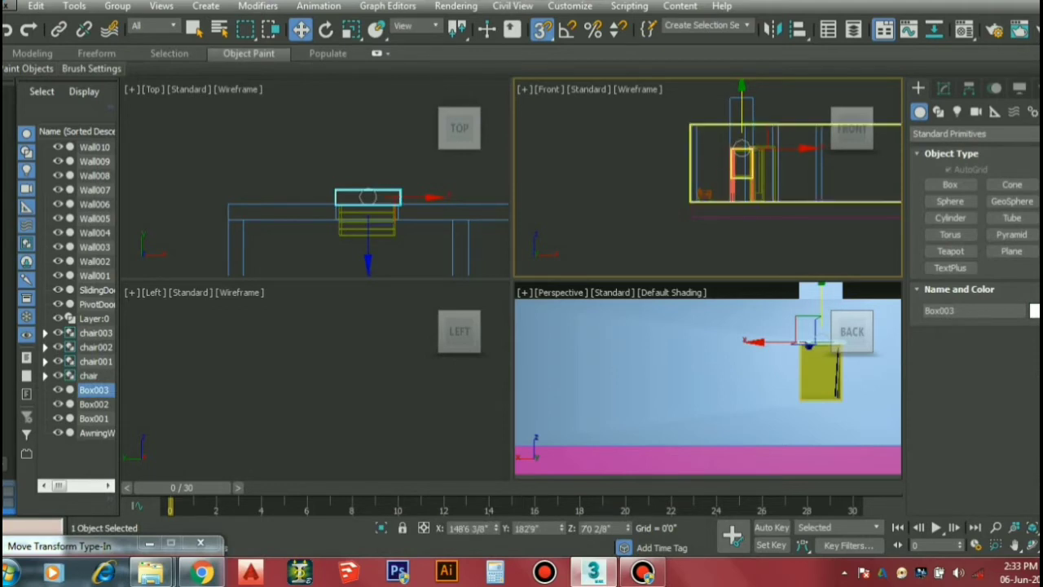
pyautogui.click(717, 461)
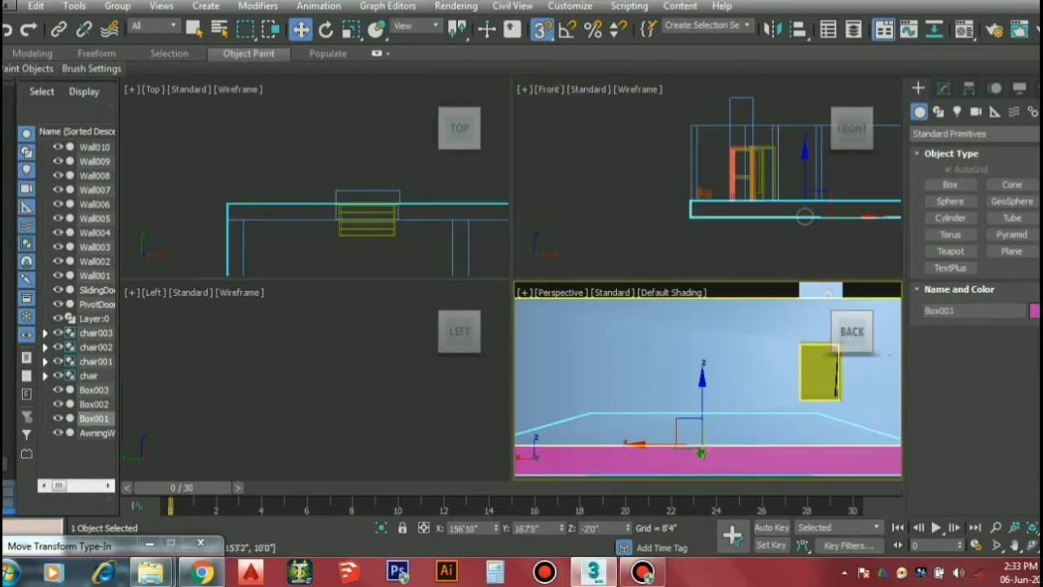
pyautogui.click(748, 302)
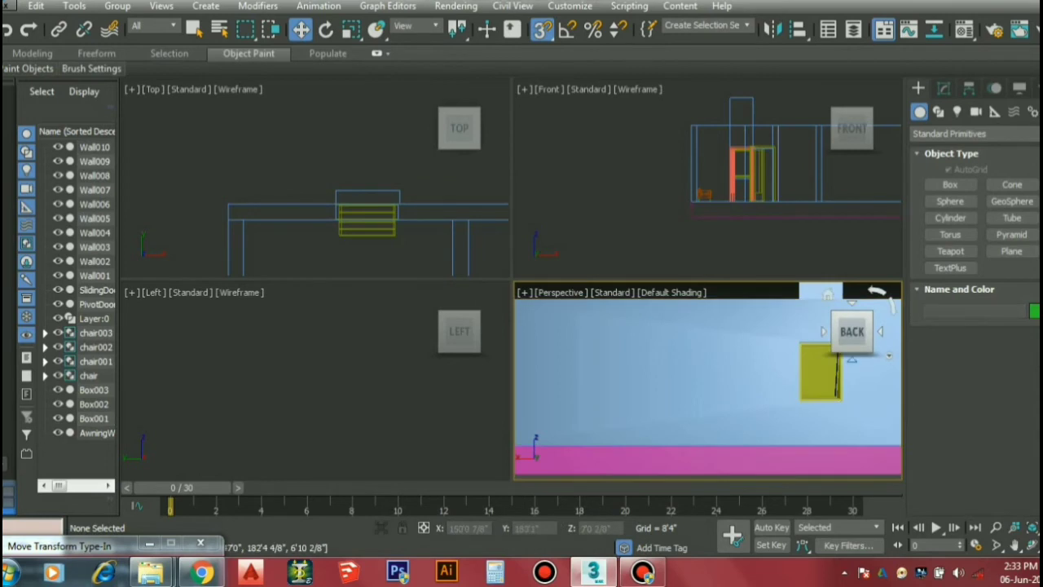
pyautogui.hotkey('alt', 'w')
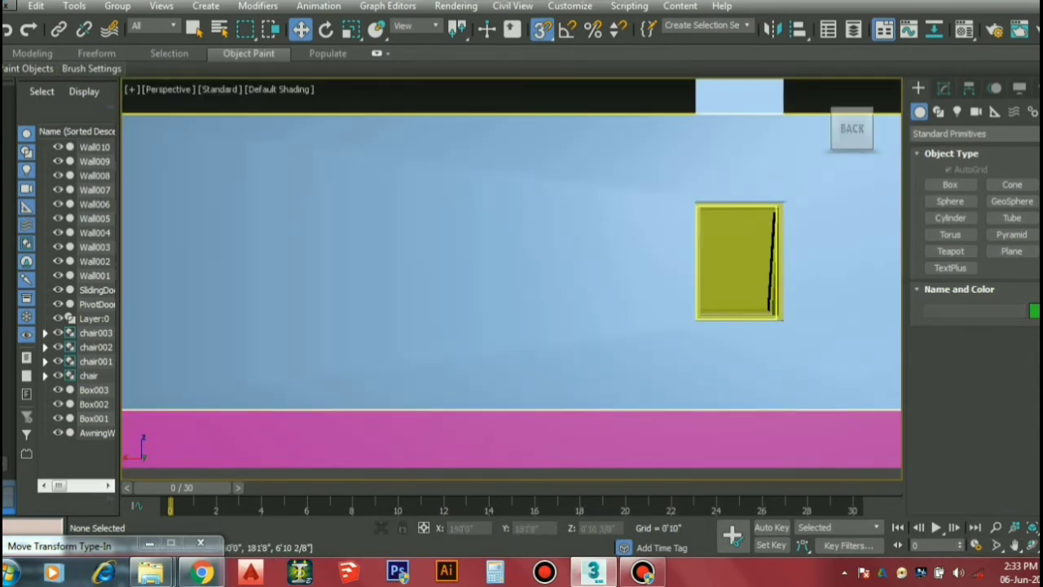
pyautogui.scroll(-6, 563, 126)
pyautogui.scroll(4, 601, 115)
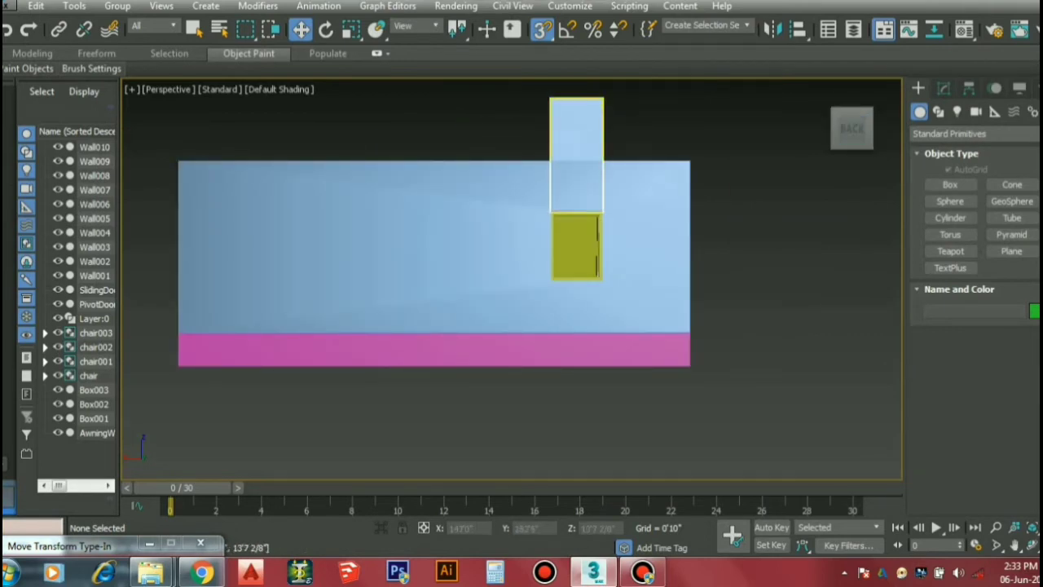
pyautogui.click(576, 134)
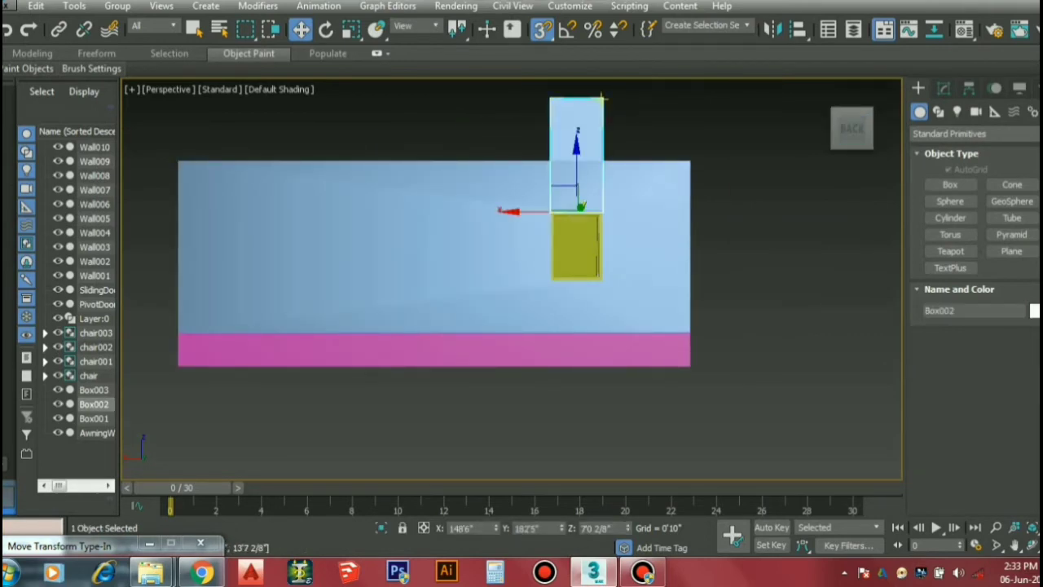
# Turn off snapping and set the height of the flat box Box003 above the window to 4"
pyautogui.click(93, 390)
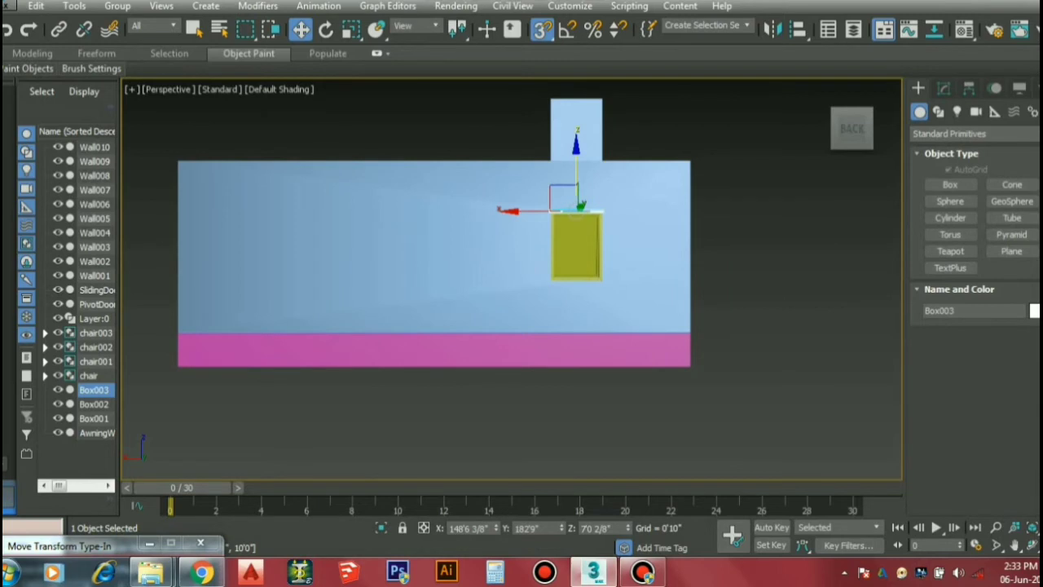
pyautogui.moveTo(577, 147)
pyautogui.mouseDown()
pyautogui.moveTo(577, 99)
pyautogui.moveTo(577, 127)
pyautogui.mouseUp()
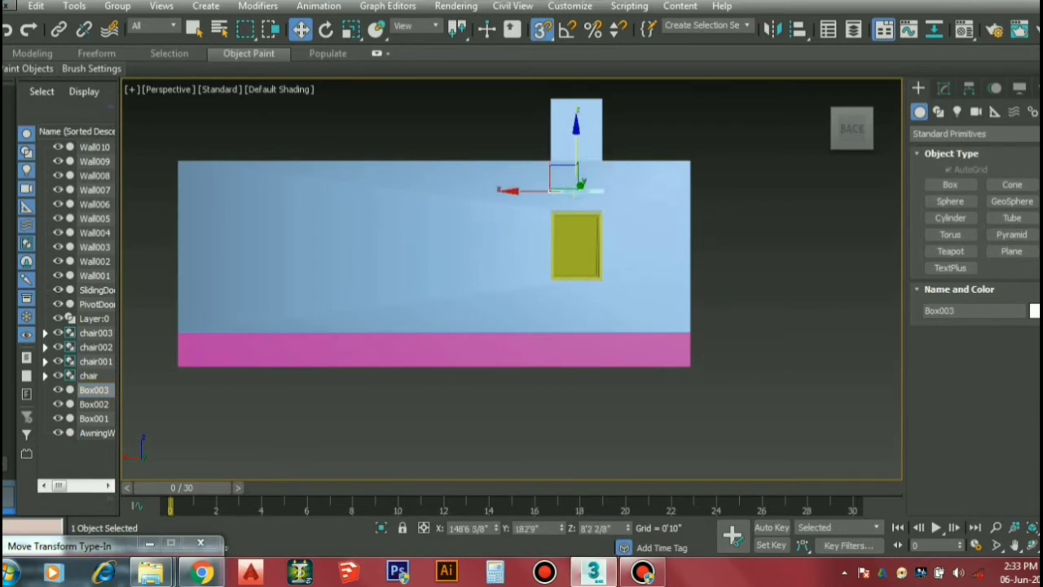
pyautogui.hotkey('ctrl', 'z')
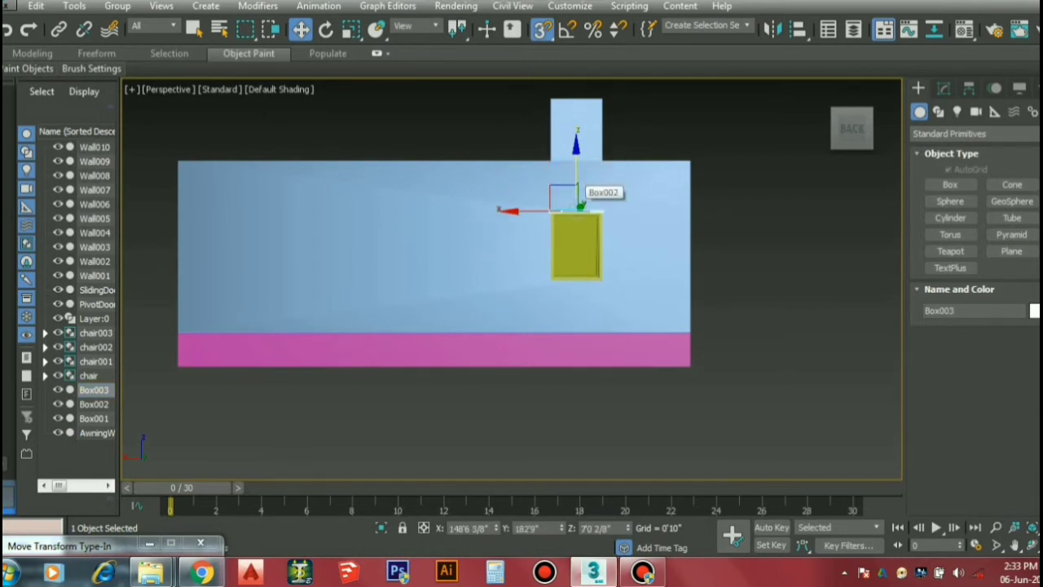
pyautogui.press('s')
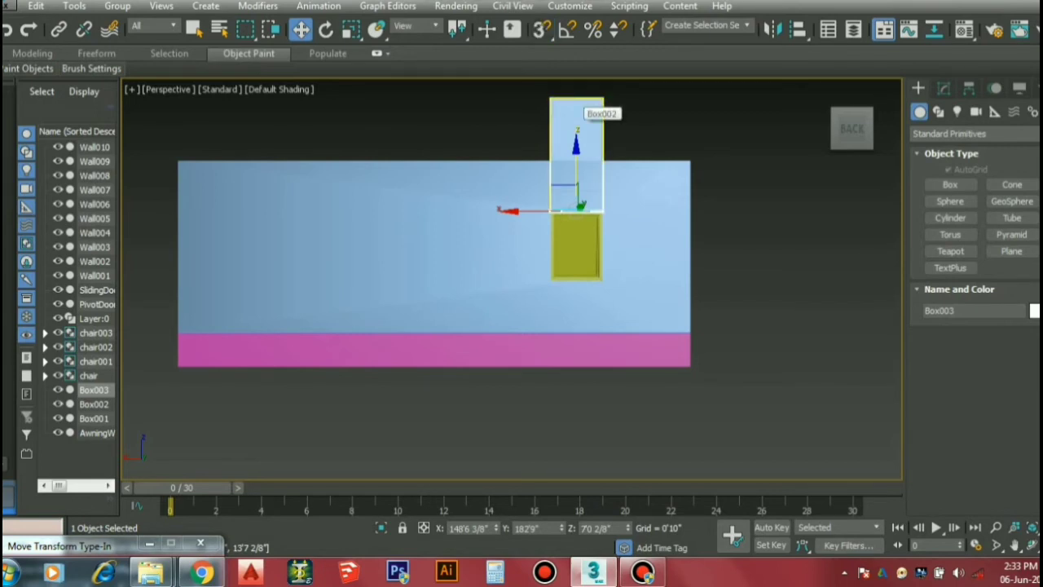
pyautogui.click(944, 88)
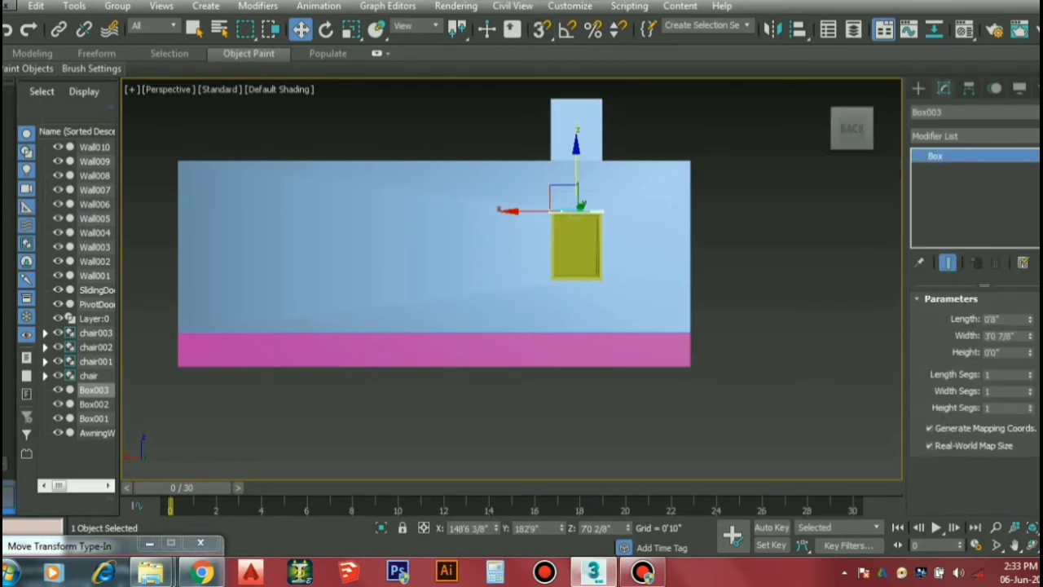
pyautogui.doubleClick(995, 352)
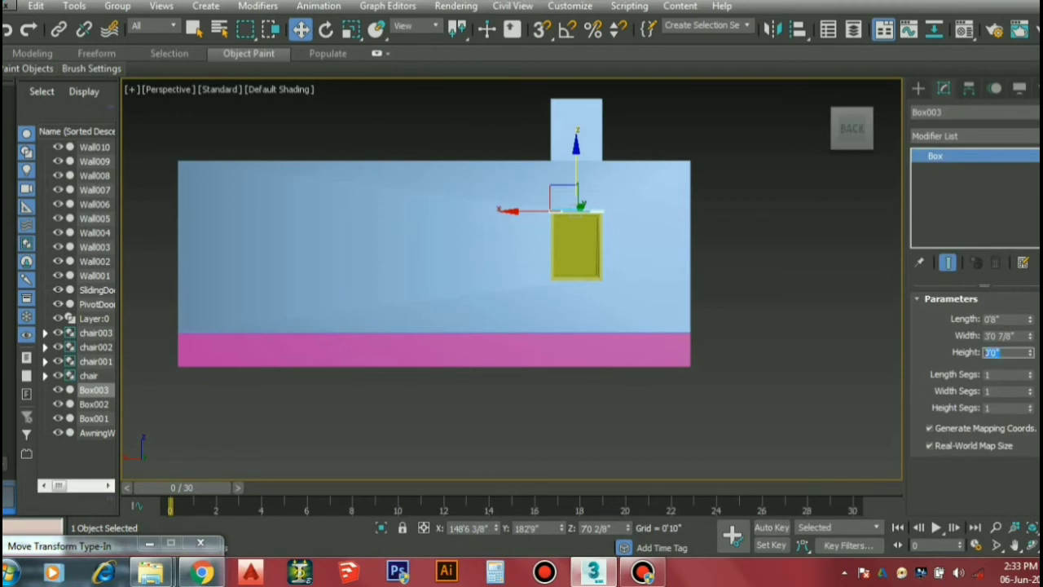
pyautogui.write('4')
pyautogui.press('Return')
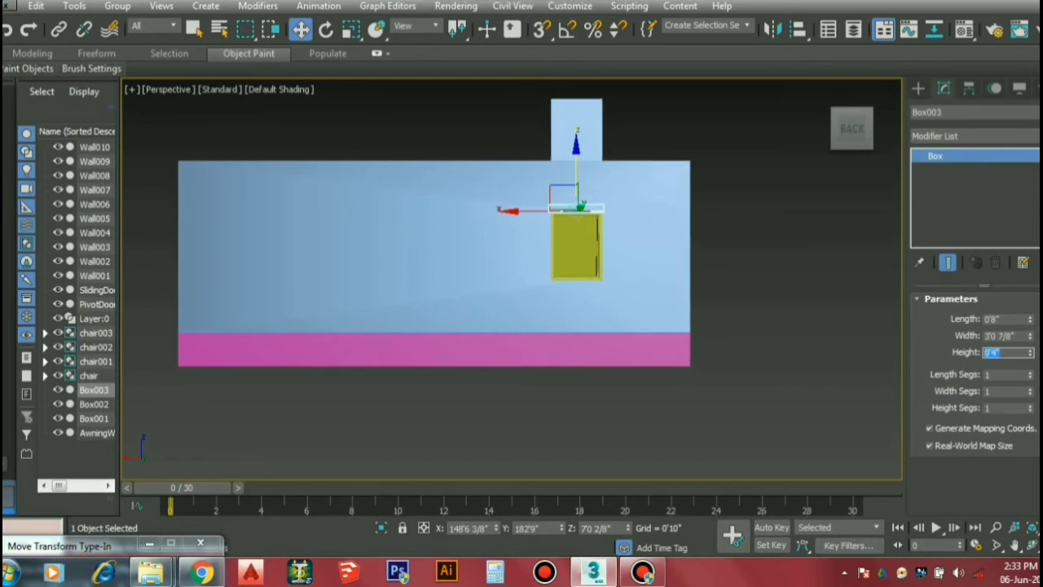
pyautogui.click(758, 236)
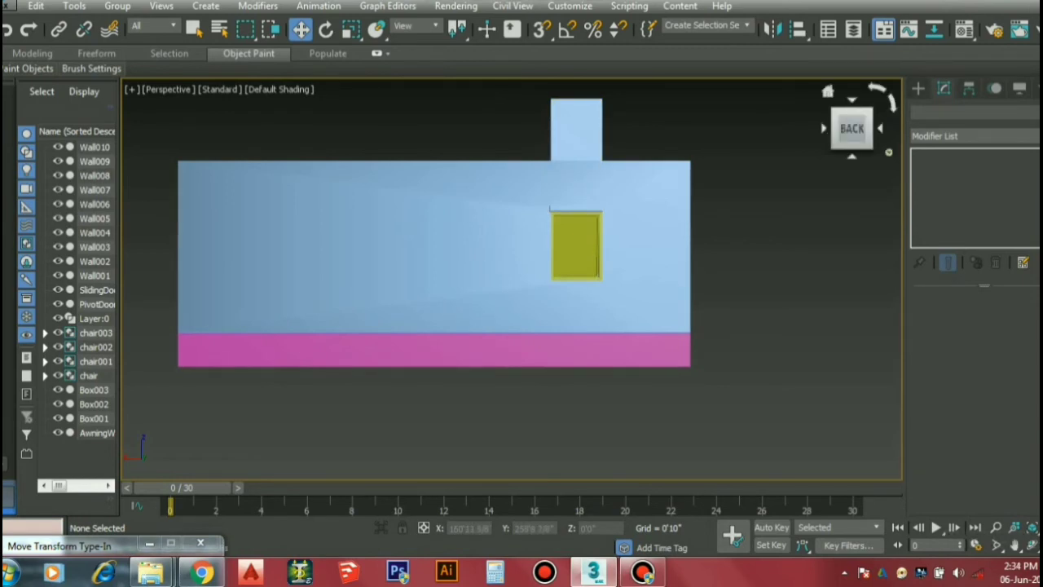
# Delete the tall box Box002 that rises above the back-wall window, selecting it in the Front view
pyautogui.hotkey('alt', 'w')
pyautogui.click(783, 114)
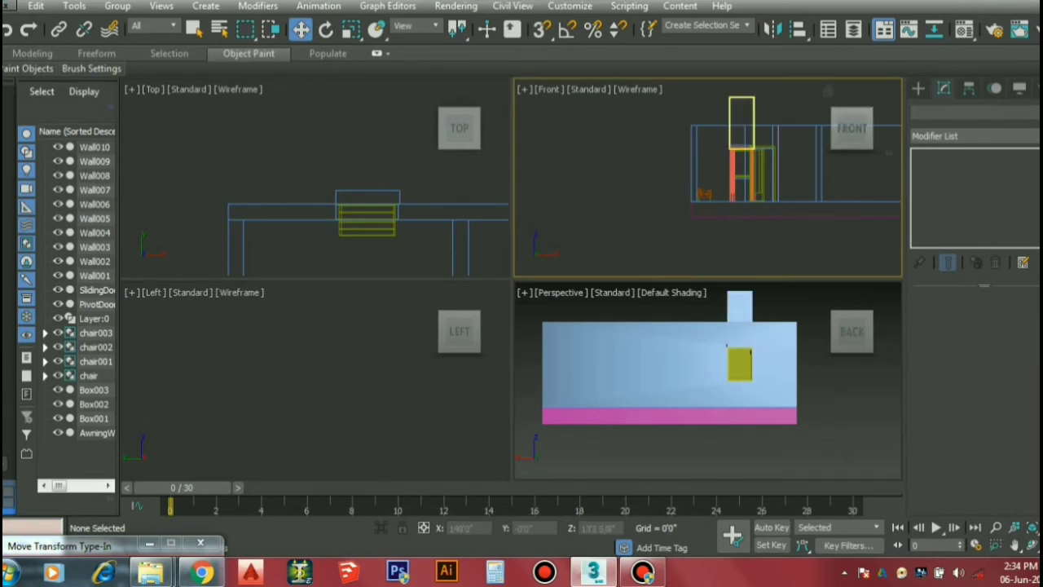
pyautogui.click(742, 119)
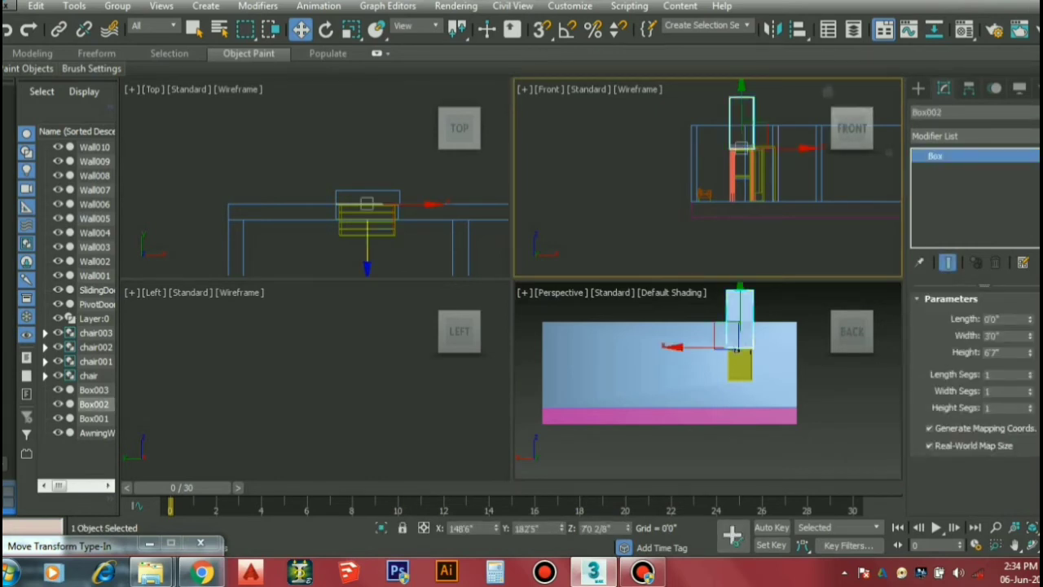
pyautogui.rightClick(749, 132)
pyautogui.click(740, 140)
pyautogui.press('Delete')
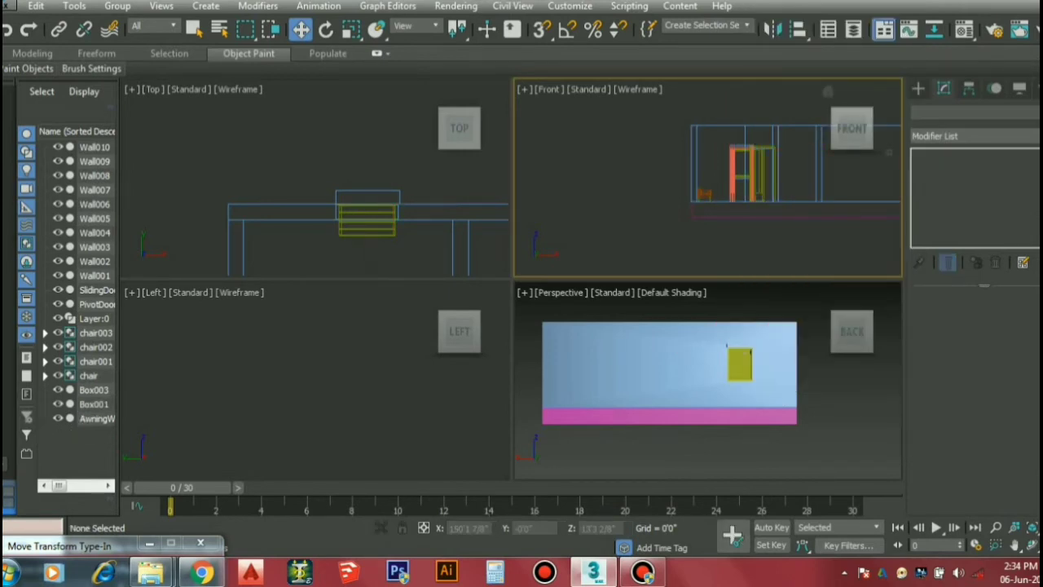
# Set the length of the flat slab Box003 above the back-wall window to 1'6" so it projects further from the wall
pyautogui.click(828, 295)
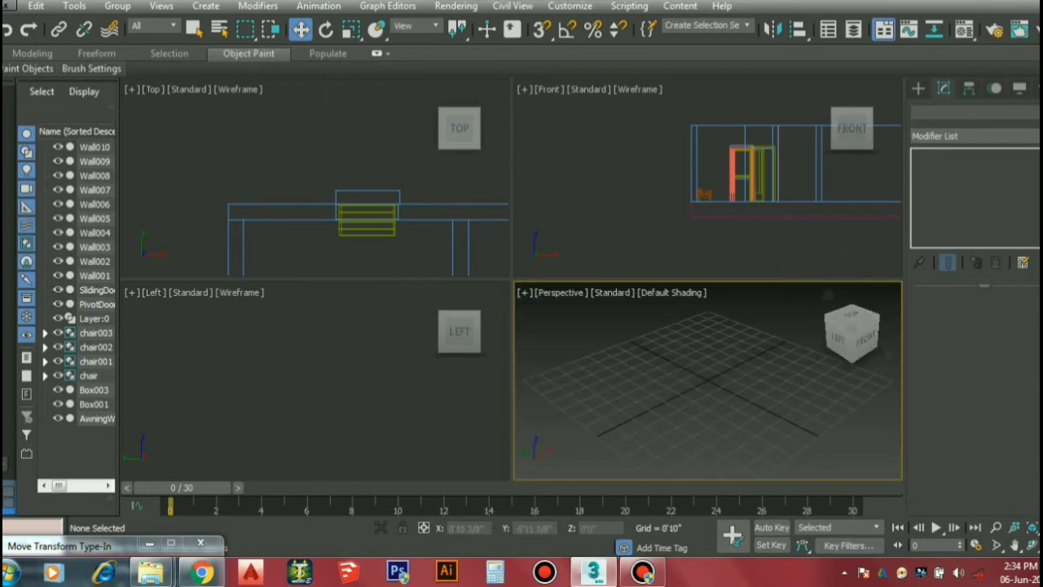
pyautogui.hotkey('alt', 'w')
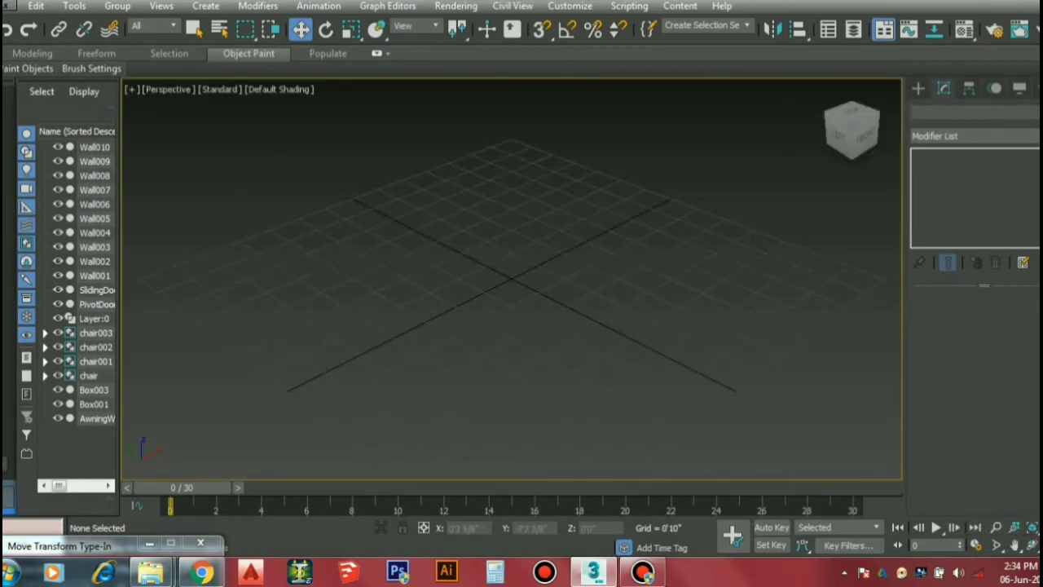
pyautogui.press('z')
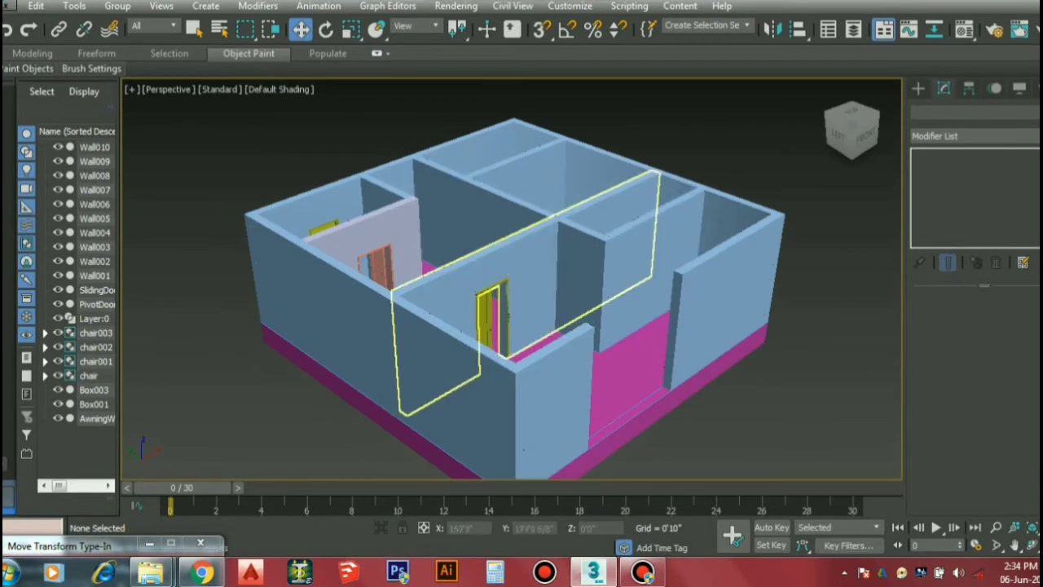
pyautogui.click(862, 138)
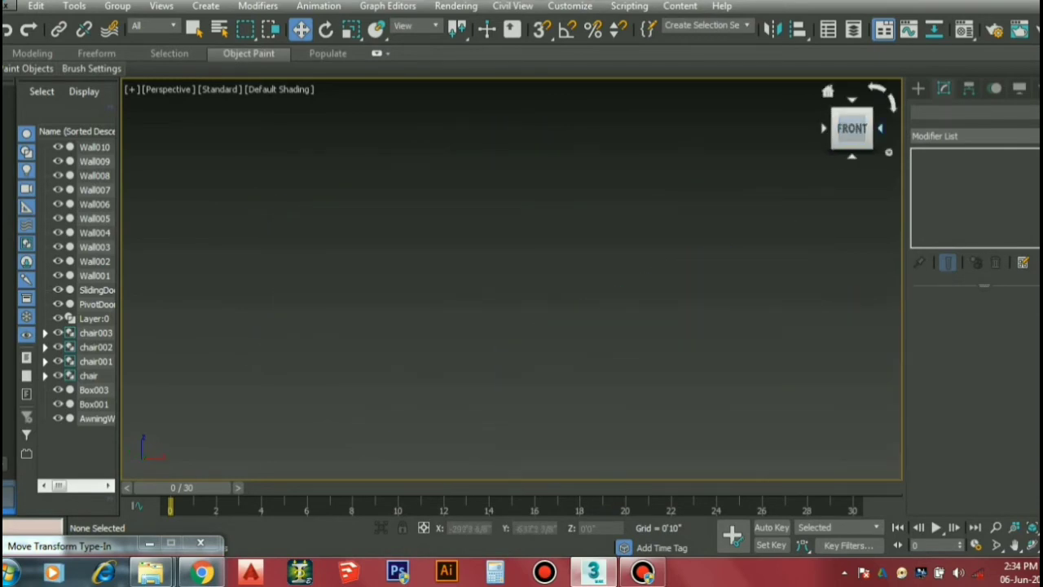
pyautogui.click(880, 129)
pyautogui.press('z')
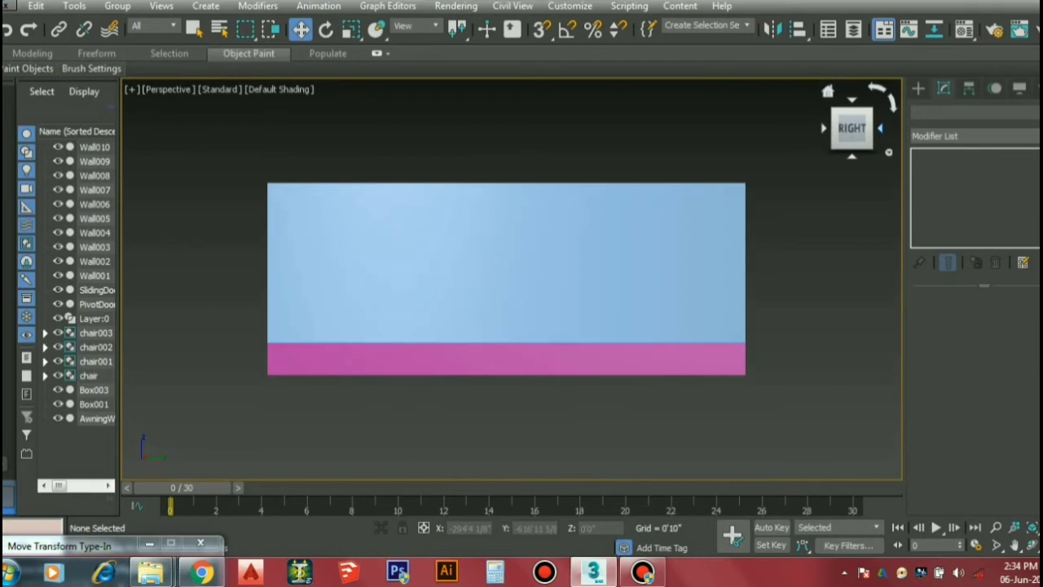
pyautogui.click(880, 128)
pyautogui.press('z')
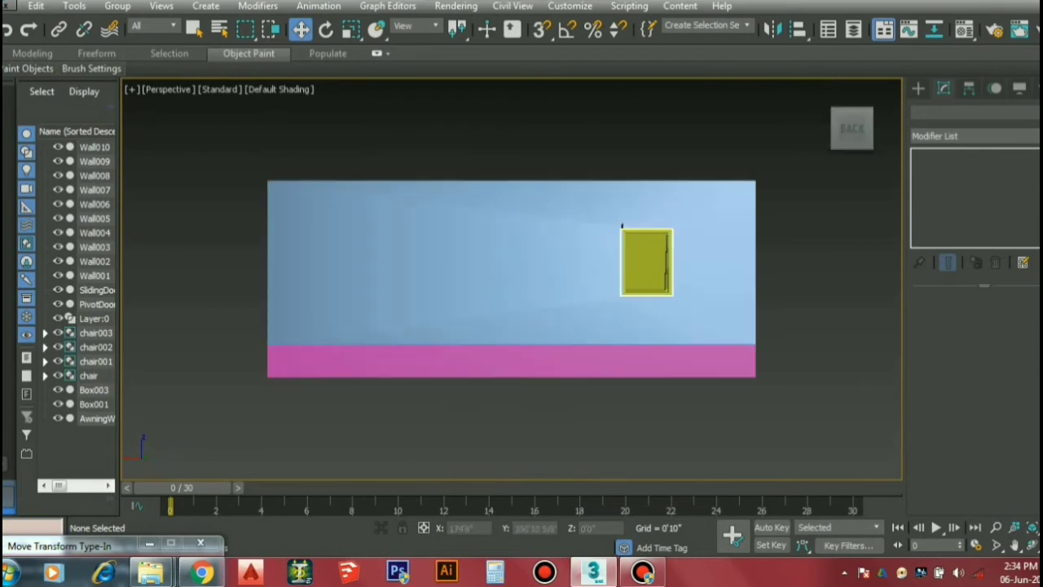
pyautogui.scroll(5, 657, 246)
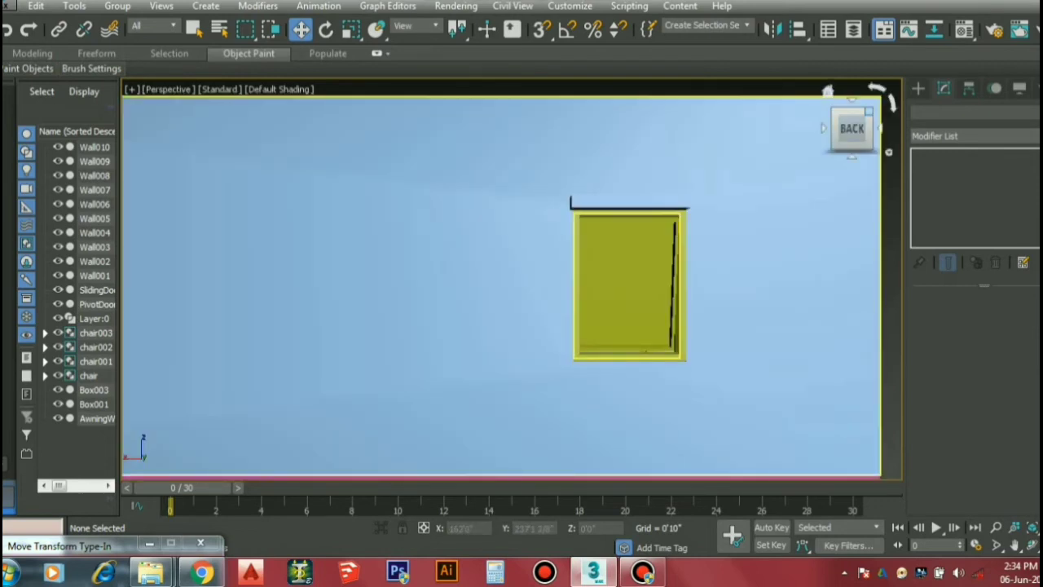
pyautogui.click(872, 107)
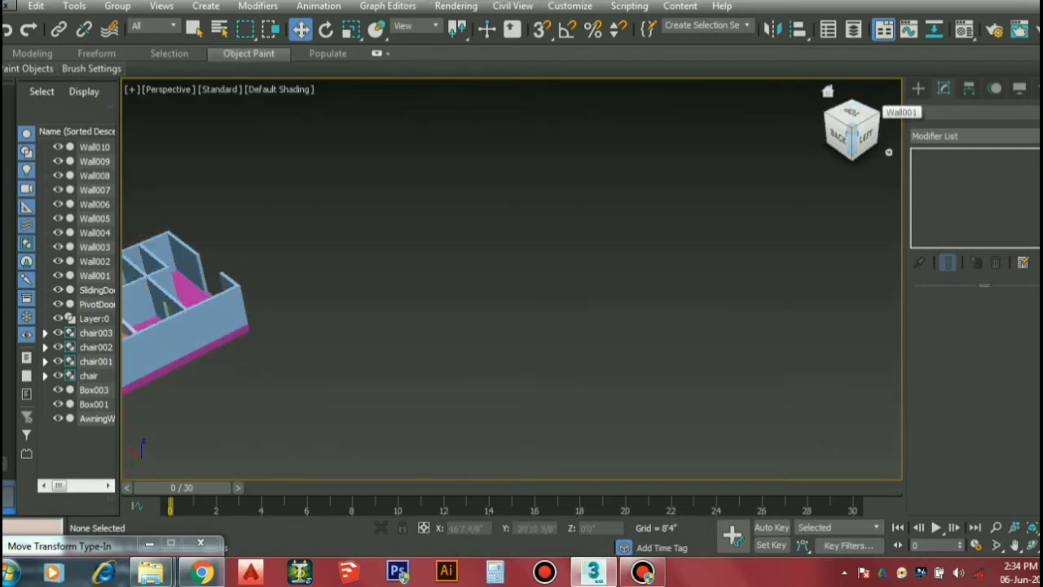
pyautogui.press('z')
pyautogui.scroll(10, 546, 285)
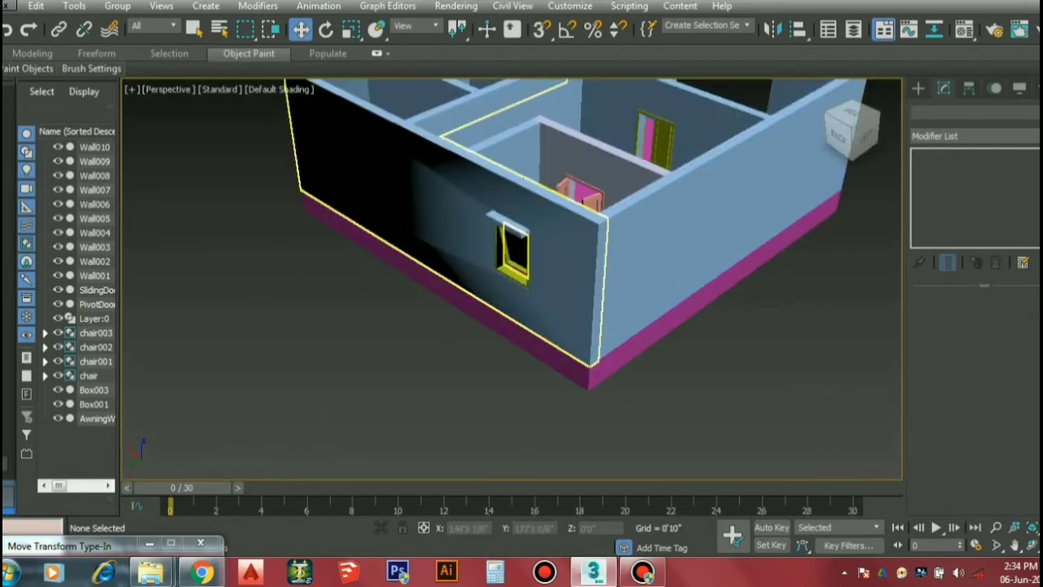
pyautogui.scroll(5, 503, 242)
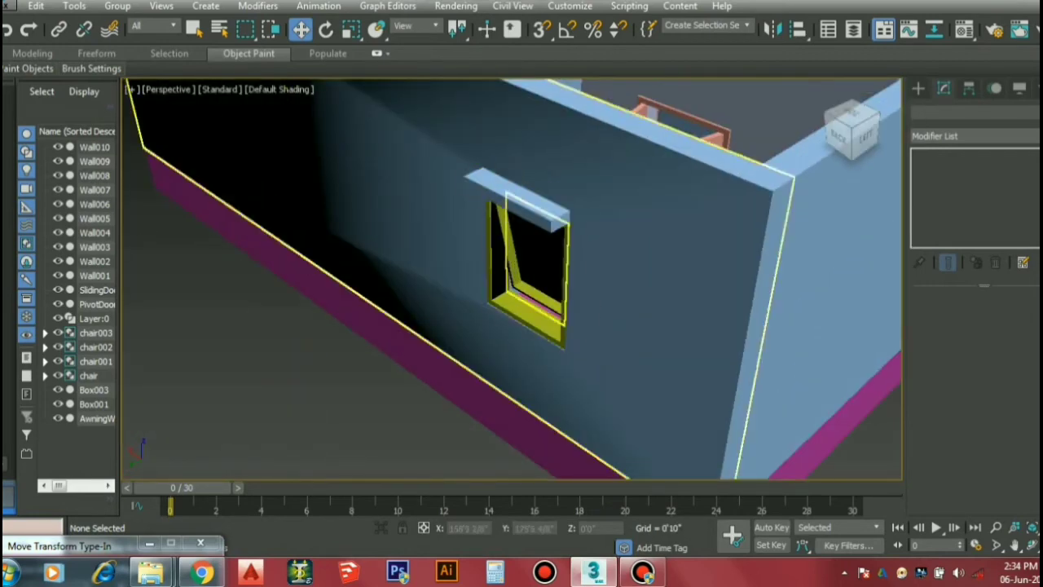
pyautogui.click(514, 195)
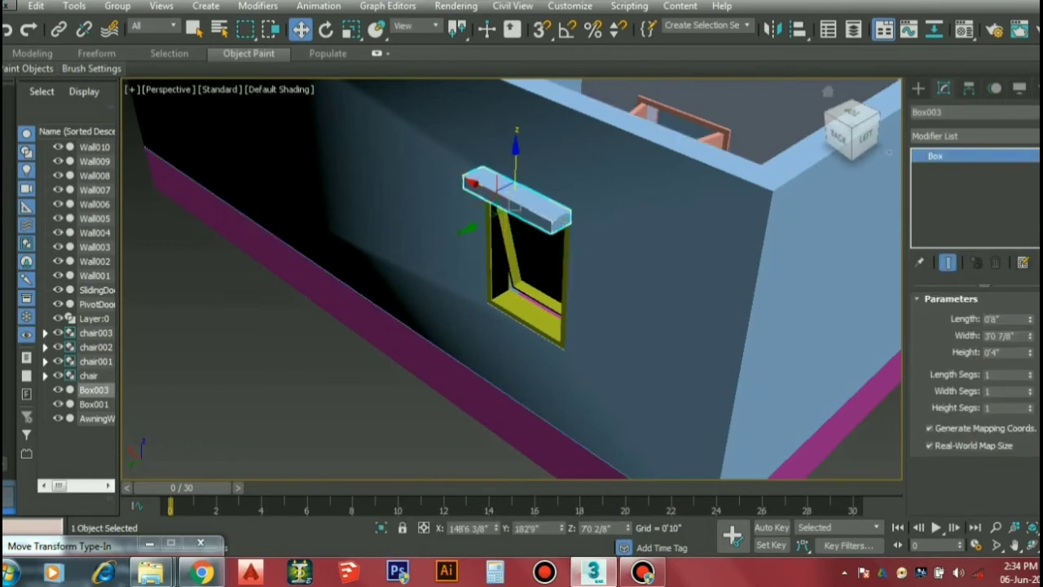
pyautogui.moveTo(1010, 319); pyautogui.dragTo(896, 318)
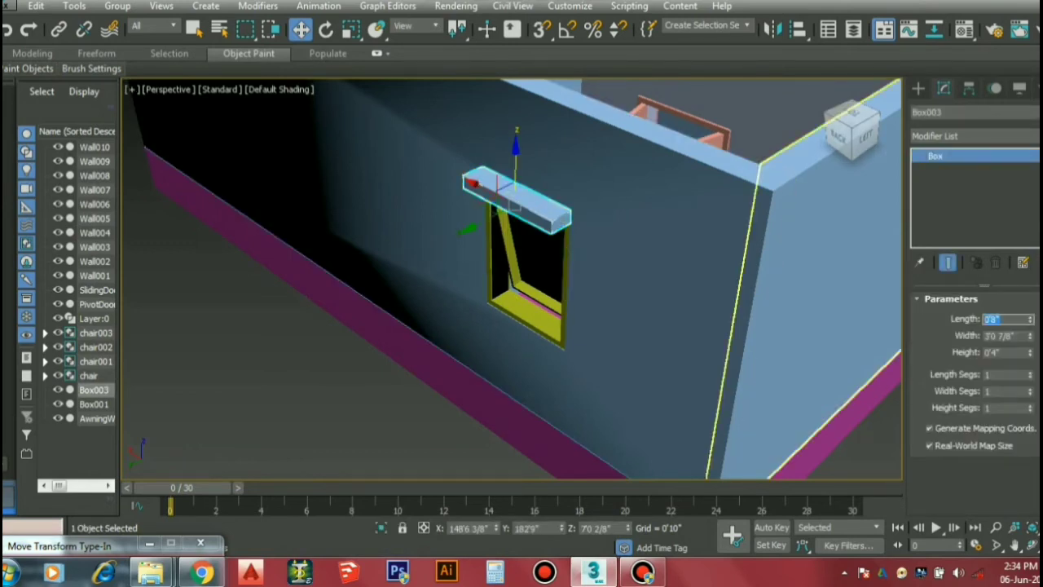
pyautogui.write("1'6")
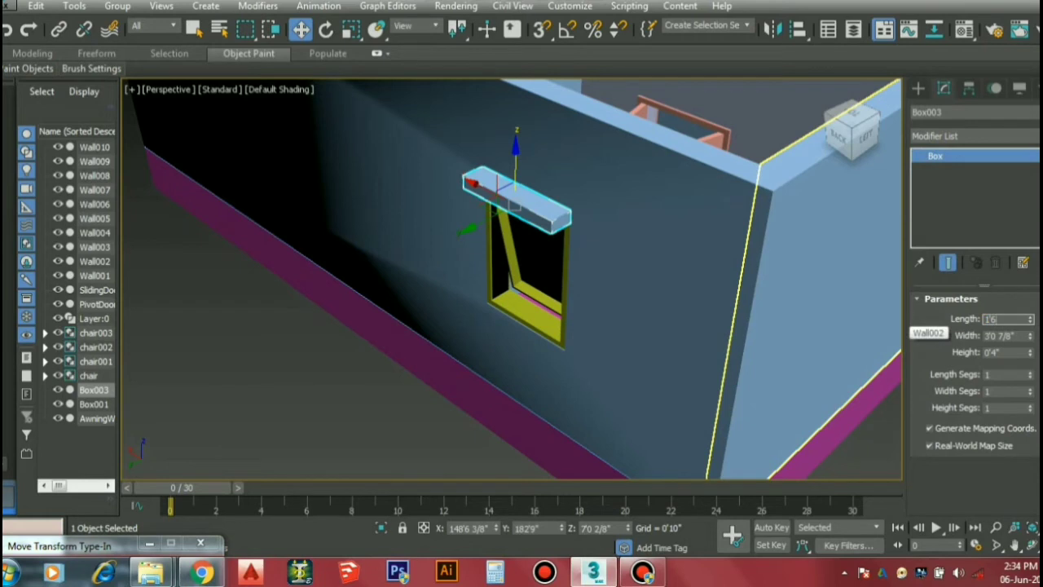
pyautogui.press('Return')
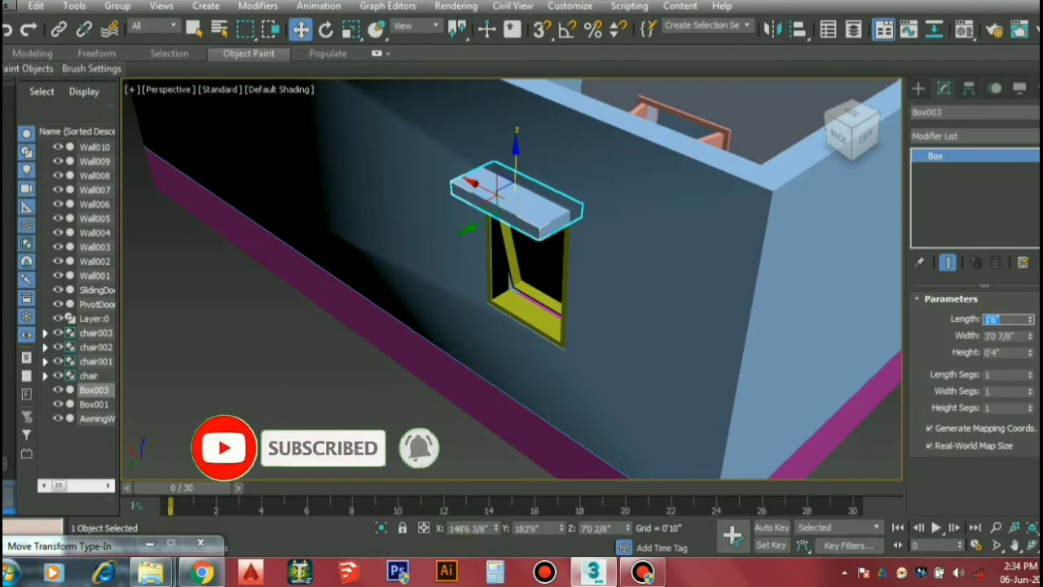
# Set the width of the slab above the window to 3'0" and deselect it
pyautogui.press('Tab')
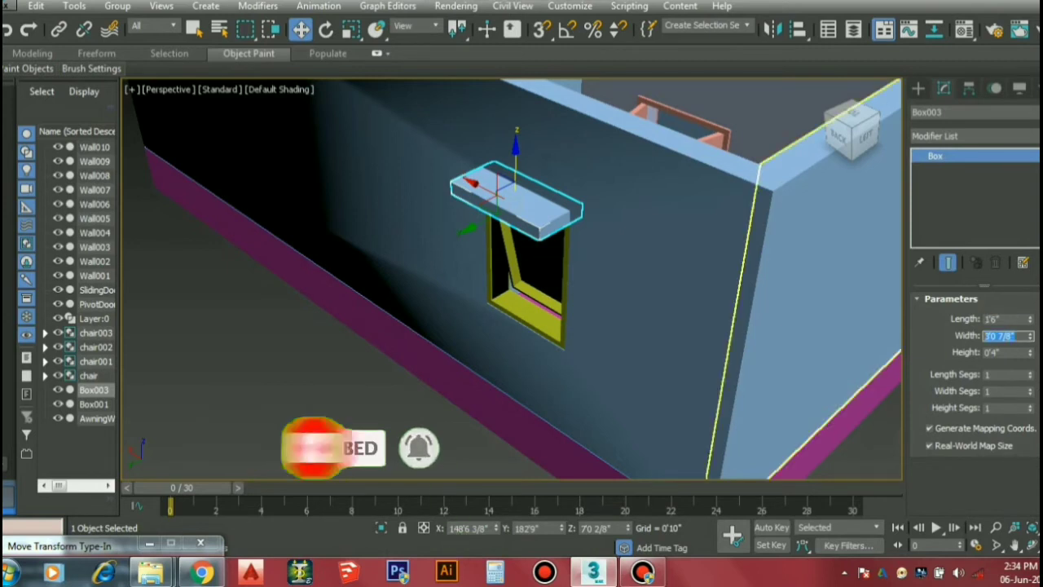
pyautogui.write('2')
pyautogui.press('Return')
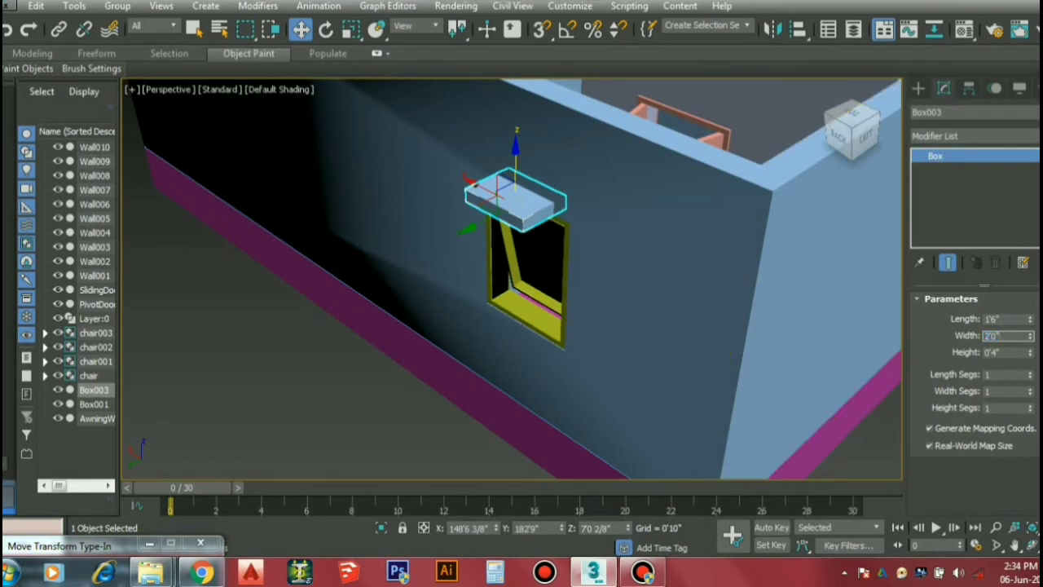
pyautogui.write('3')
pyautogui.press('Return')
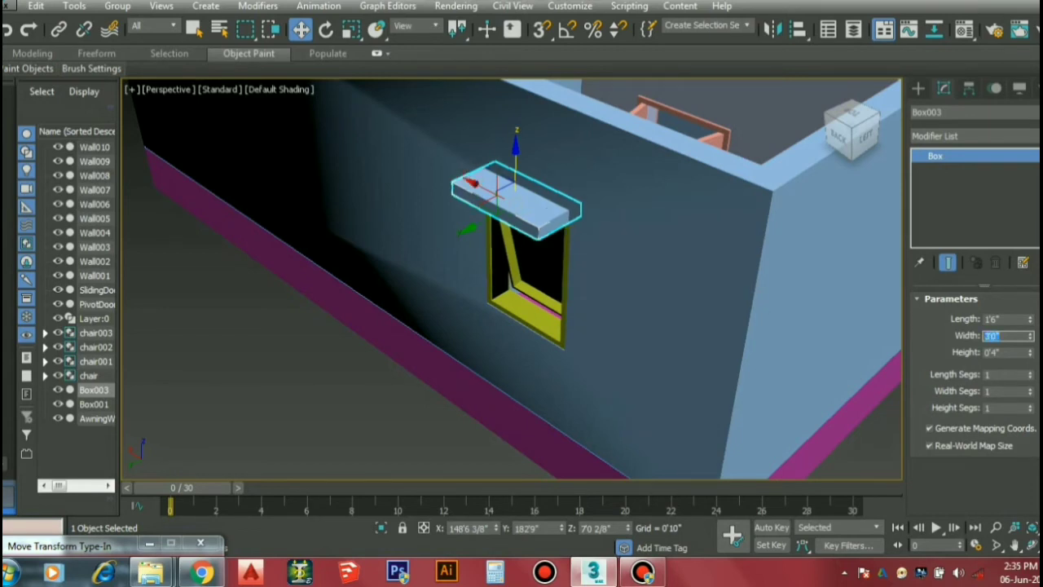
pyautogui.click(861, 450)
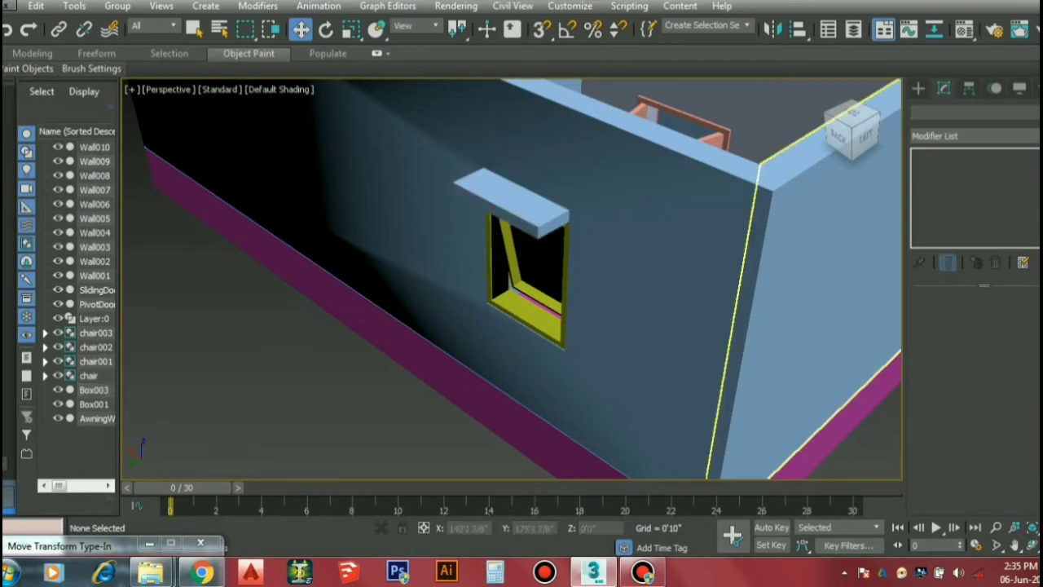
# Examine the resized slab's fit over the window from the corner and straight from the back, and return to the whole-house Perspective view
pyautogui.scroll(-3, 664, 330)
pyautogui.scroll(2, 605, 305)
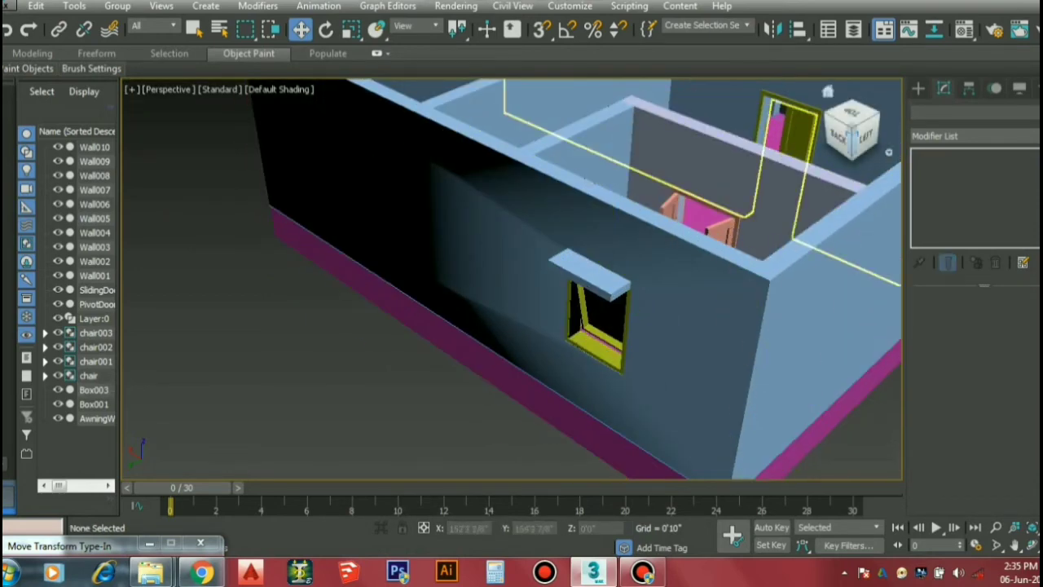
pyautogui.click(838, 137)
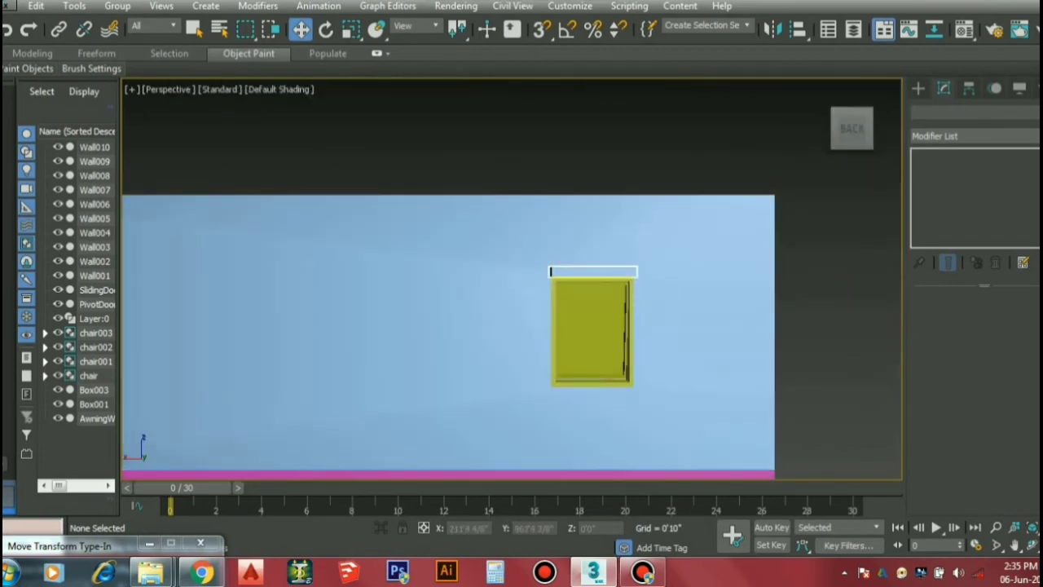
pyautogui.scroll(4, 588, 270)
pyautogui.click(603, 276)
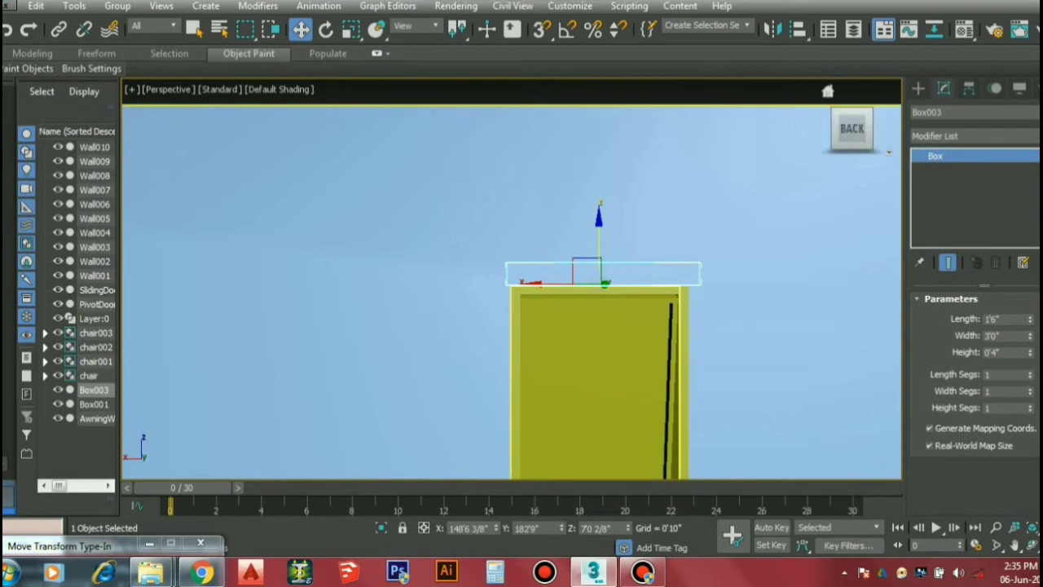
pyautogui.click(827, 91)
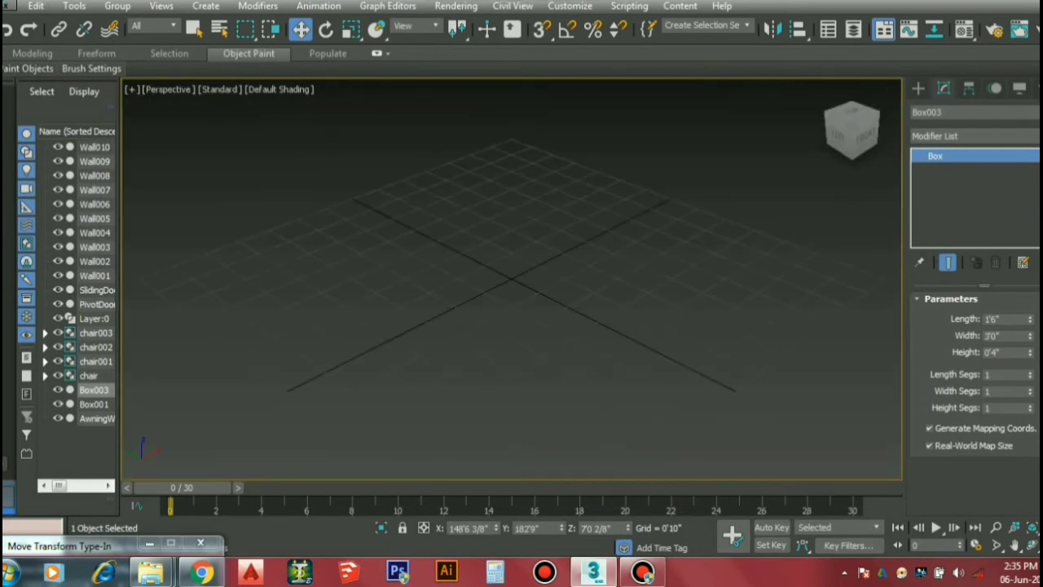
pyautogui.click(603, 276)
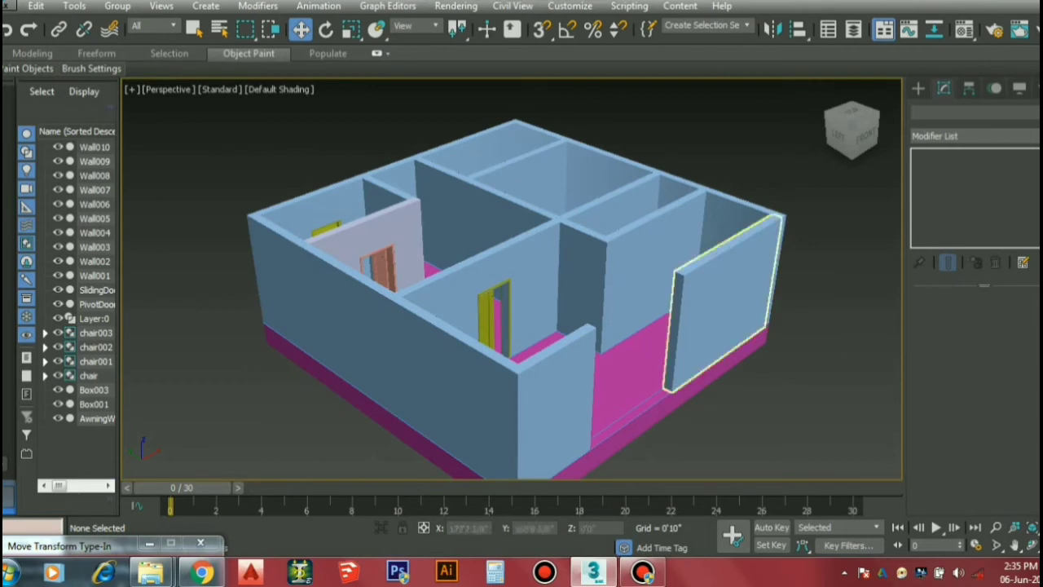
pyautogui.click(713, 351)
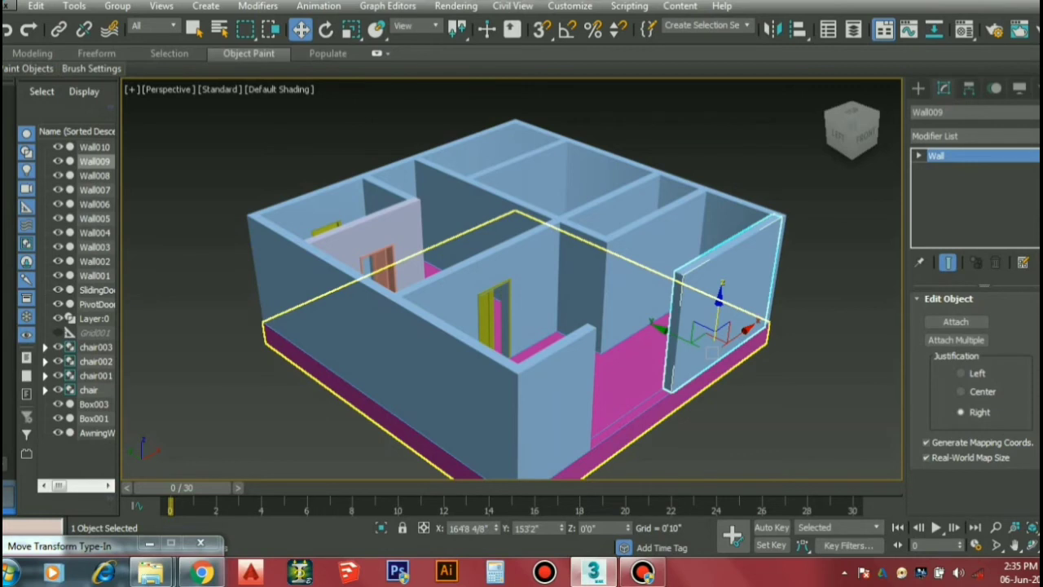
pyautogui.click(761, 399)
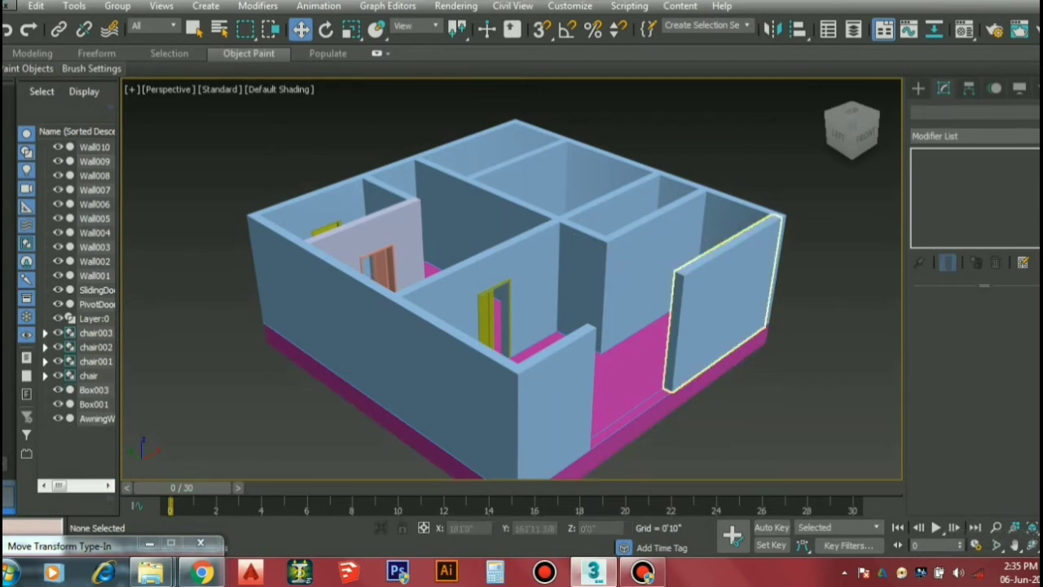
pyautogui.click(743, 240)
pyautogui.hotkey('ctrl', 'z')
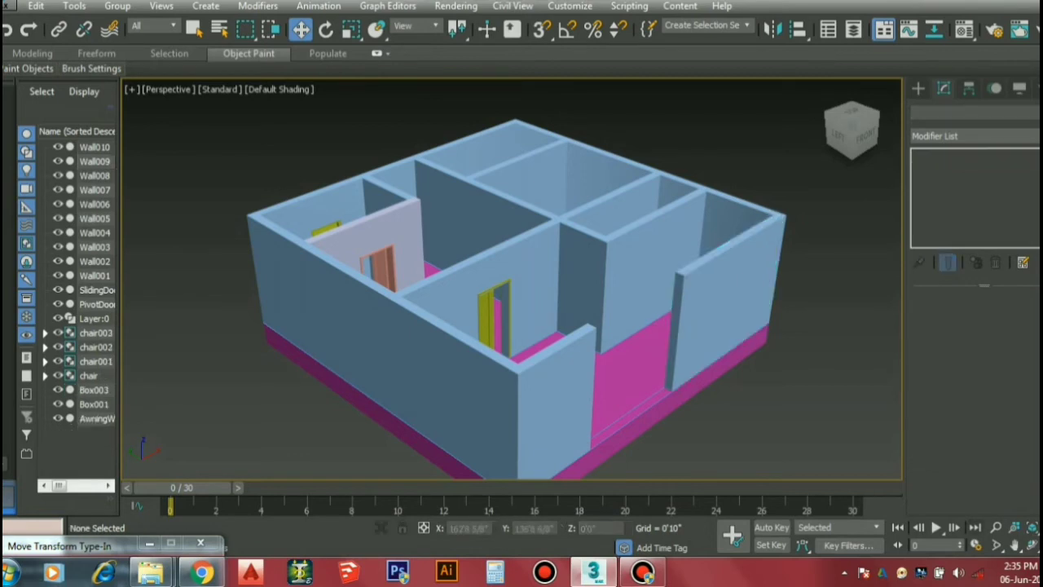
# Examine the whole floor plan in the maximized Top view, including the window slab, doors, chairs and walls
pyautogui.hotkey('alt', 'w')
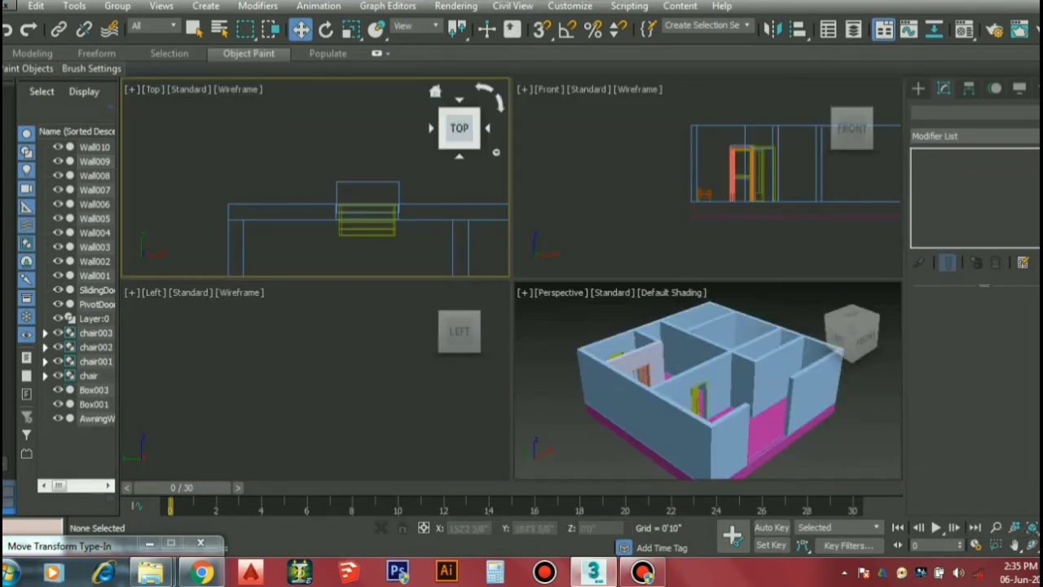
pyautogui.hotkey('alt', 'w')
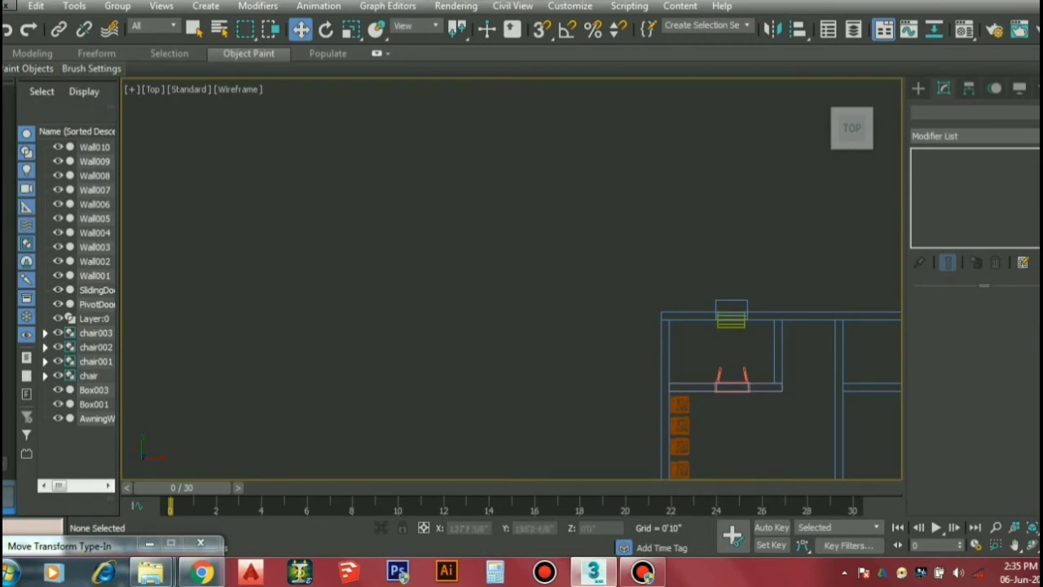
pyautogui.press('z')
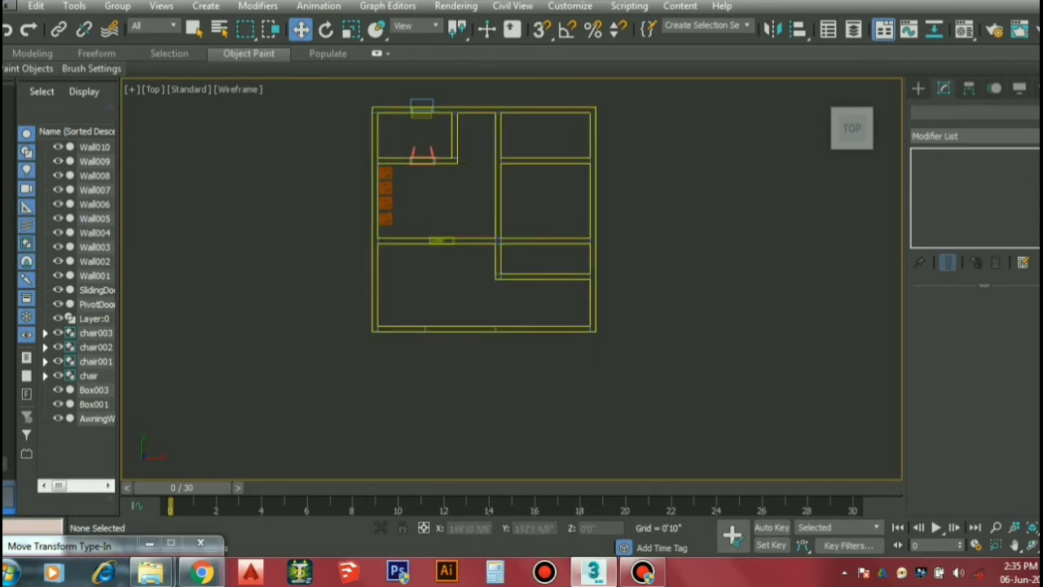
pyautogui.scroll(2, 479, 94)
pyautogui.scroll(3, 478, 95)
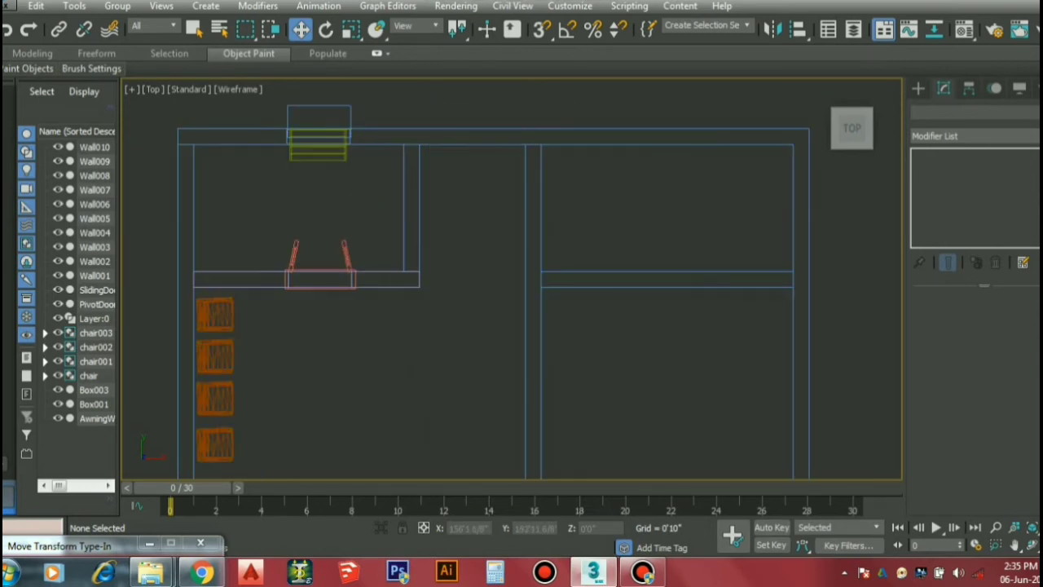
pyautogui.scroll(-2, 411, 232)
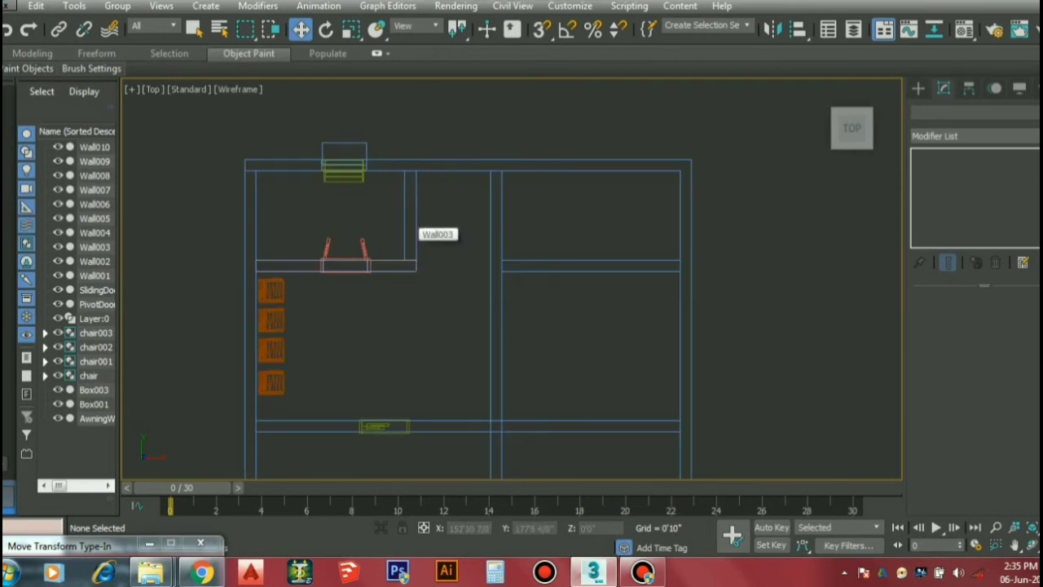
pyautogui.scroll(-3, 411, 232)
pyautogui.scroll(3, 431, 342)
pyautogui.scroll(-1, 432, 342)
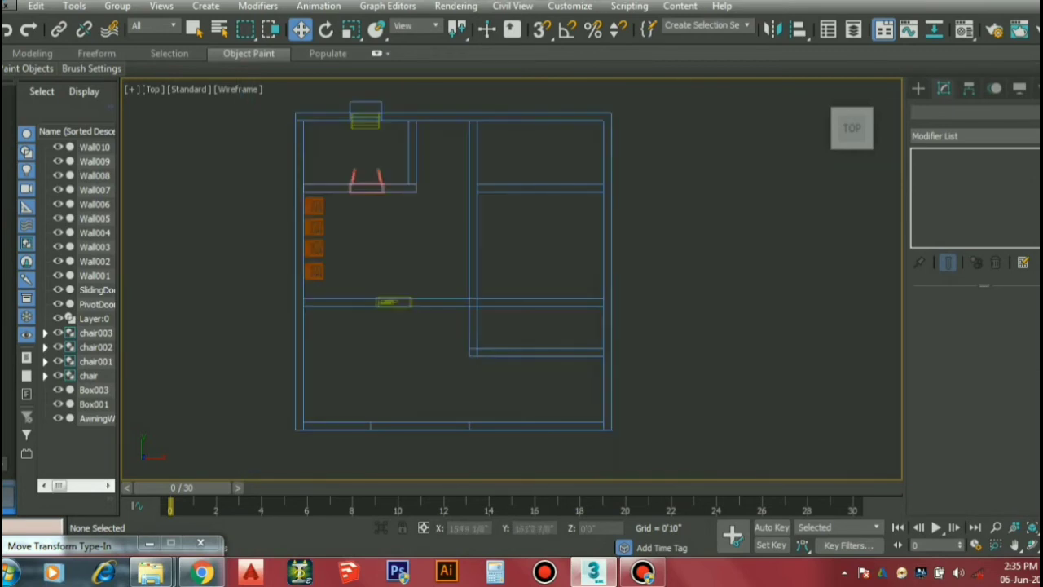
# Start a Box primitive and turn on 3D snapping with Endpoint snaps enabled in addition to Vertex
pyautogui.click(919, 89)
pyautogui.click(950, 185)
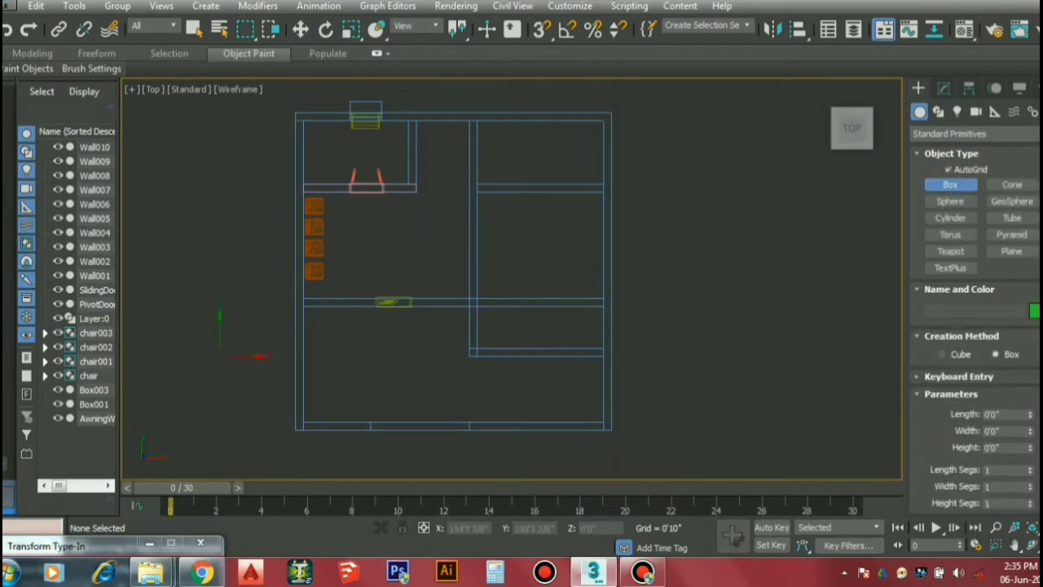
pyautogui.press('s')
pyautogui.rightClick(542, 29)
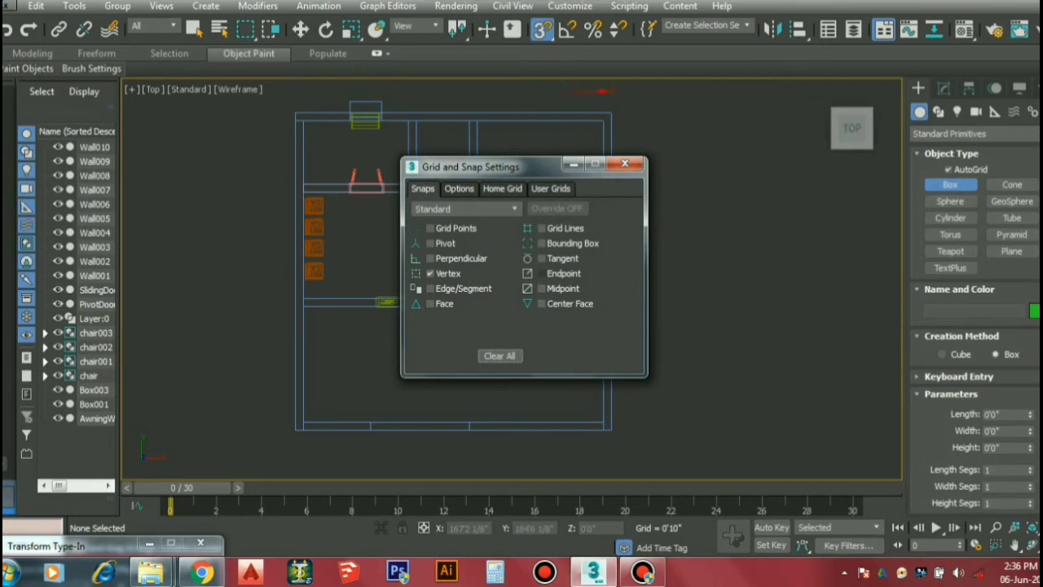
pyautogui.click(541, 274)
pyautogui.click(625, 163)
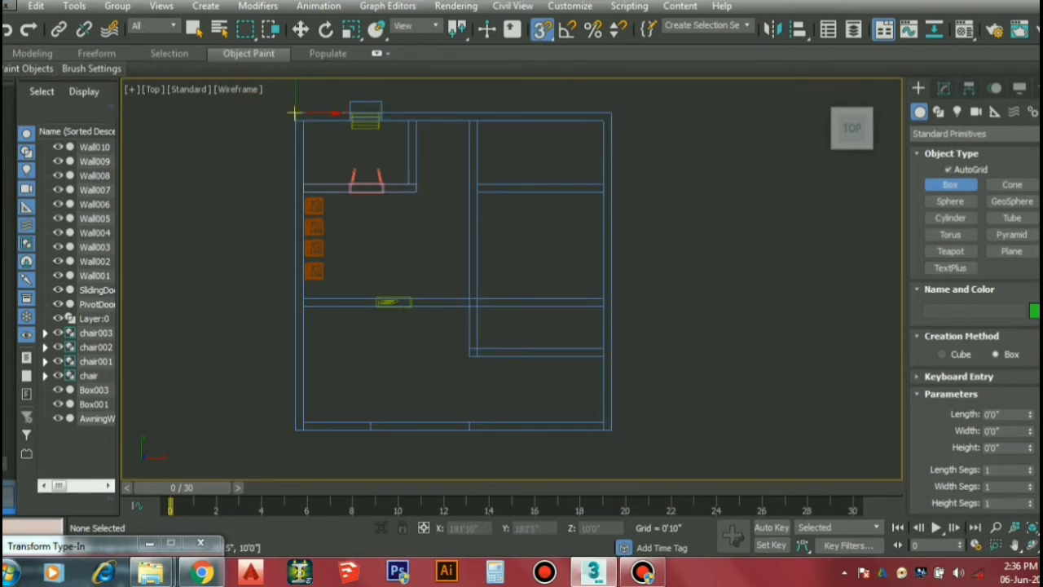
# Draw a roof box from the plan's back outer corner past the opposite walls, about 33'4" long, 33'3" wide and 2 5/8" high
pyautogui.moveTo(295, 113); pyautogui.dragTo(646, 464)
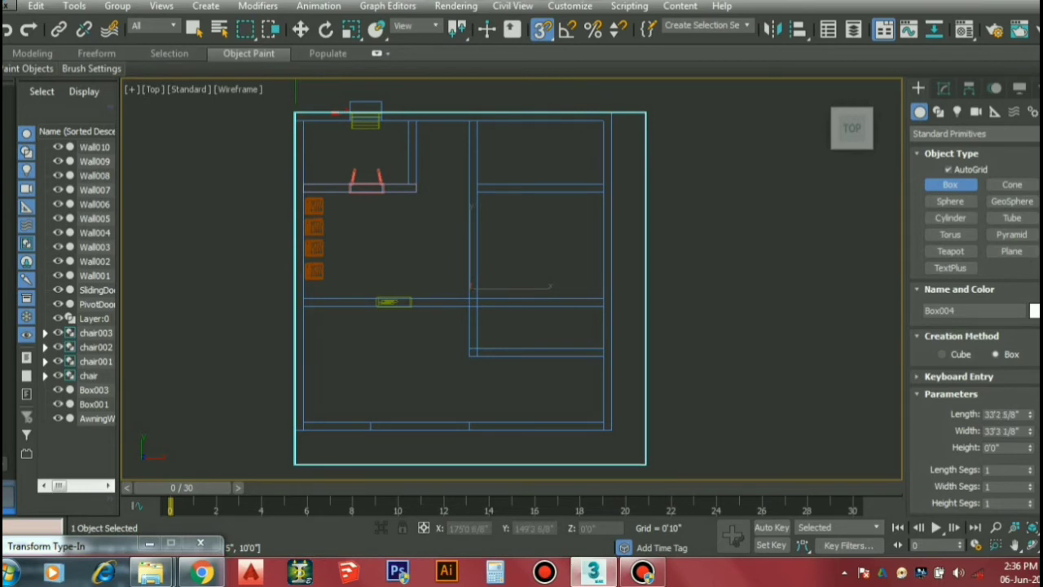
pyautogui.moveTo(647, 464); pyautogui.dragTo(647, 466)
pyautogui.click(646, 466)
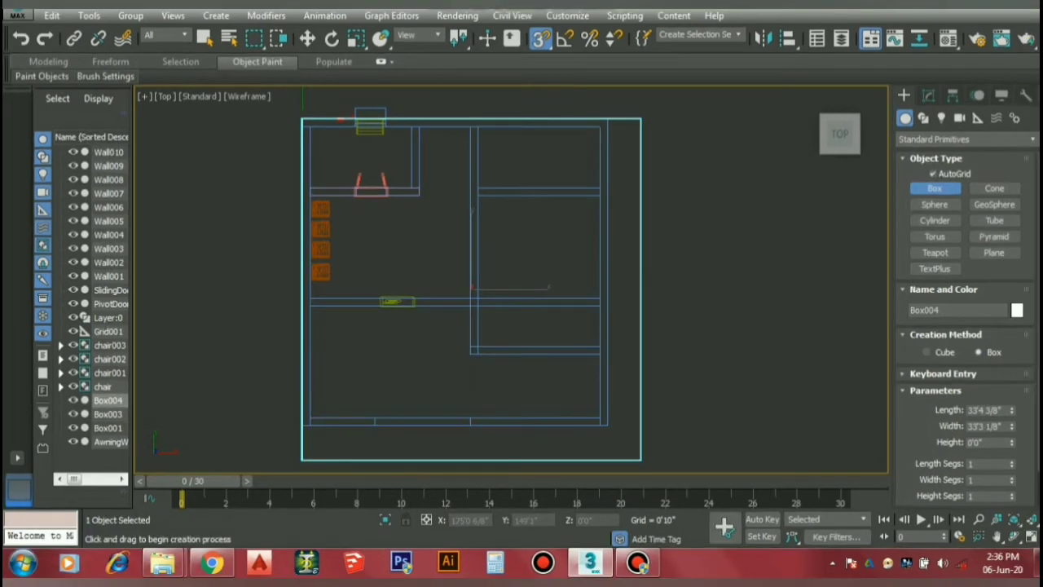
pyautogui.click(640, 458)
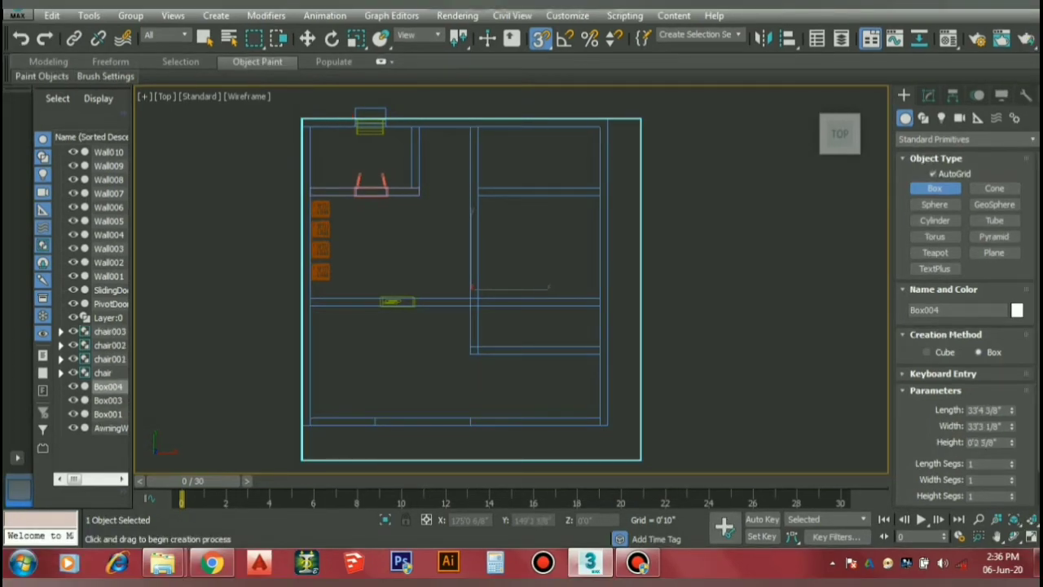
pyautogui.rightClick(171, 386)
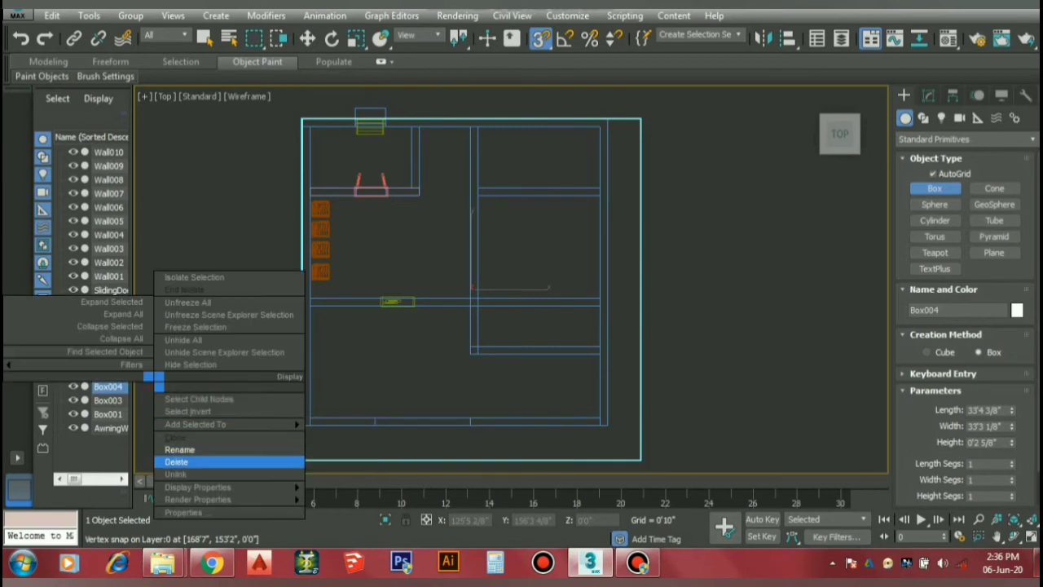
pyautogui.click(204, 461)
pyautogui.rightClick(153, 382)
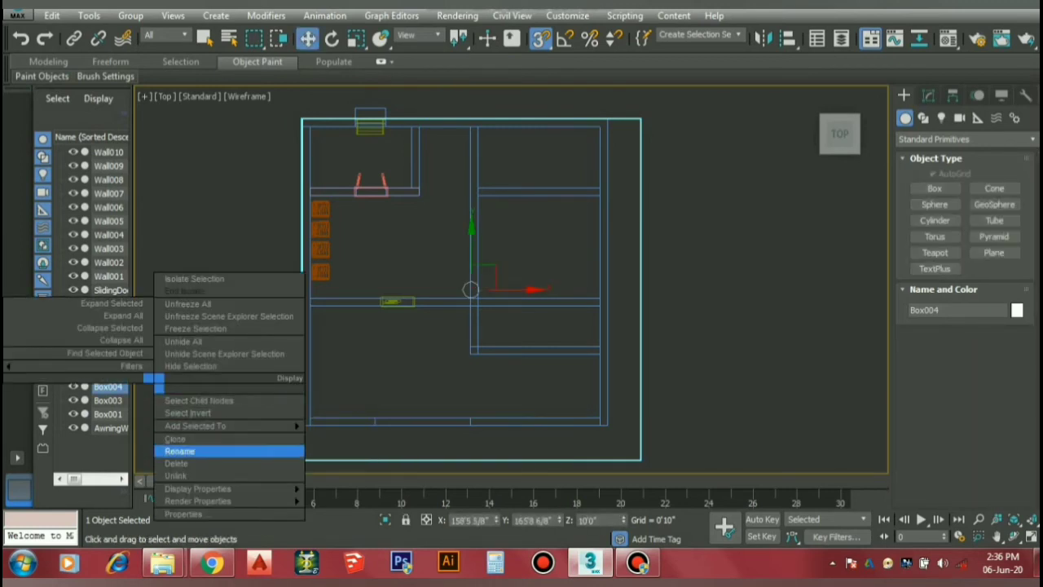
pyautogui.press('Escape')
pyautogui.press('r')
pyautogui.rightClick(153, 379)
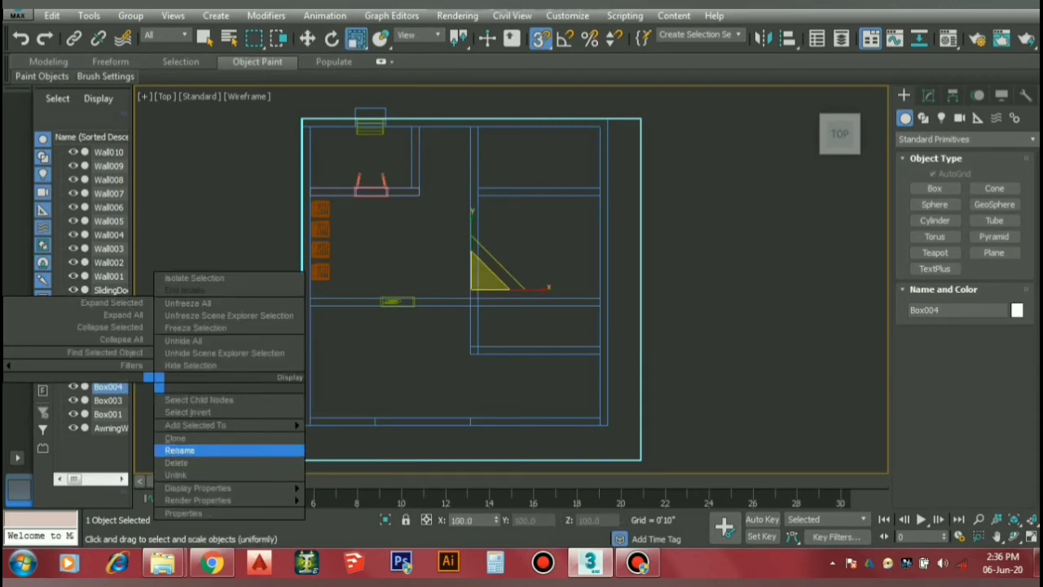
pyautogui.click(179, 450)
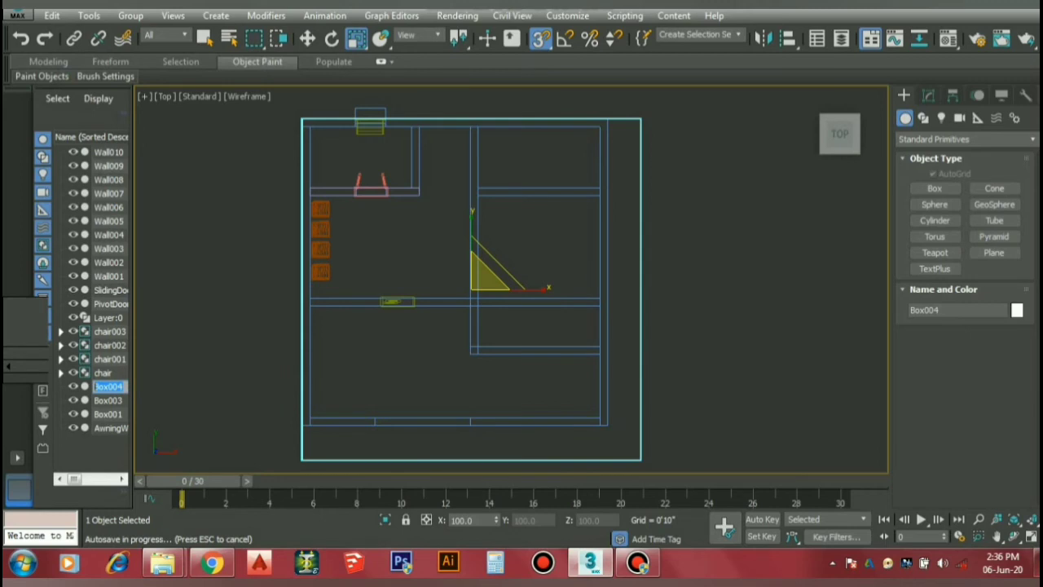
pyautogui.press('r')
pyautogui.rightClick(111, 383)
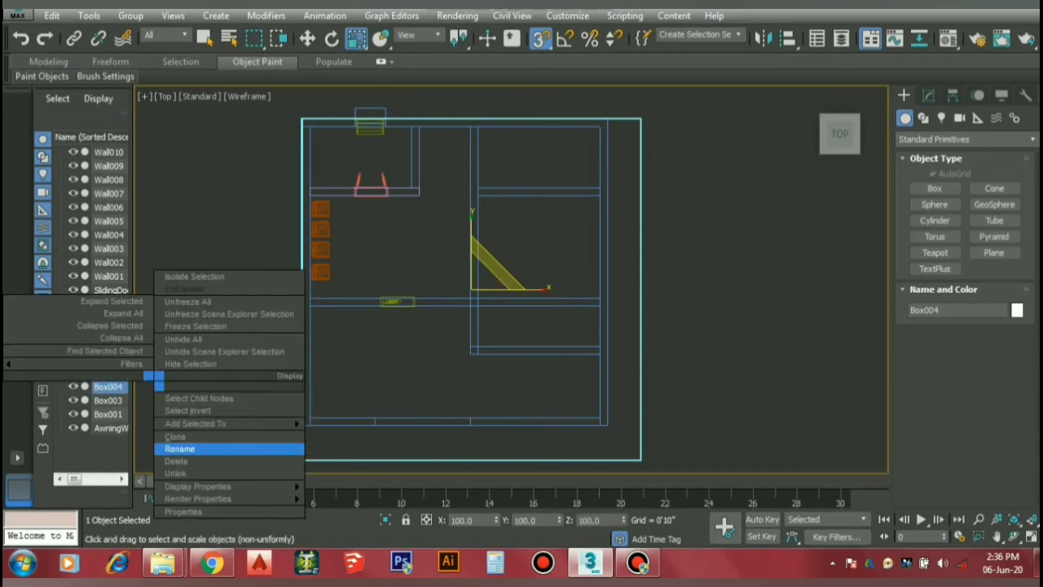
pyautogui.click(179, 450)
pyautogui.press('r')
pyautogui.press('r')
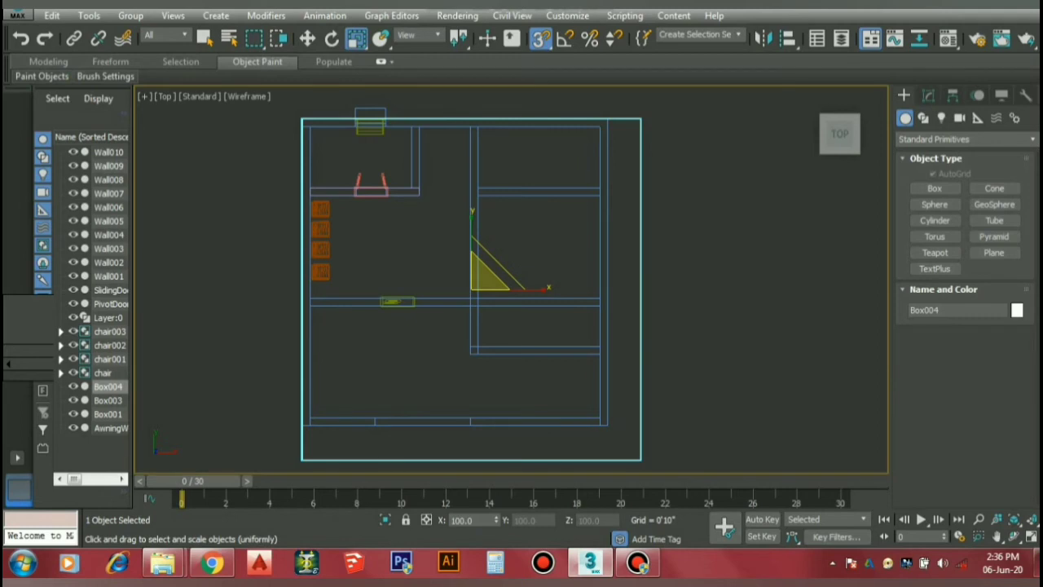
# Set the height of the new roof box to 6" and deselect it in the four-view layout
pyautogui.click(245, 379)
pyautogui.click(301, 379)
pyautogui.click(928, 95)
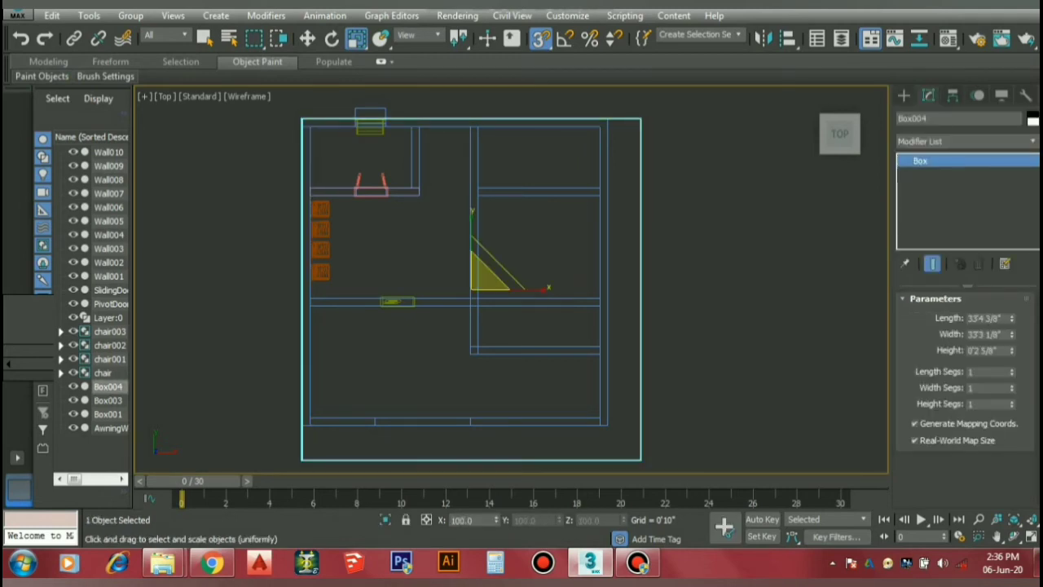
pyautogui.moveTo(1002, 350); pyautogui.dragTo(968, 350)
pyautogui.write('6')
pyautogui.press('Return')
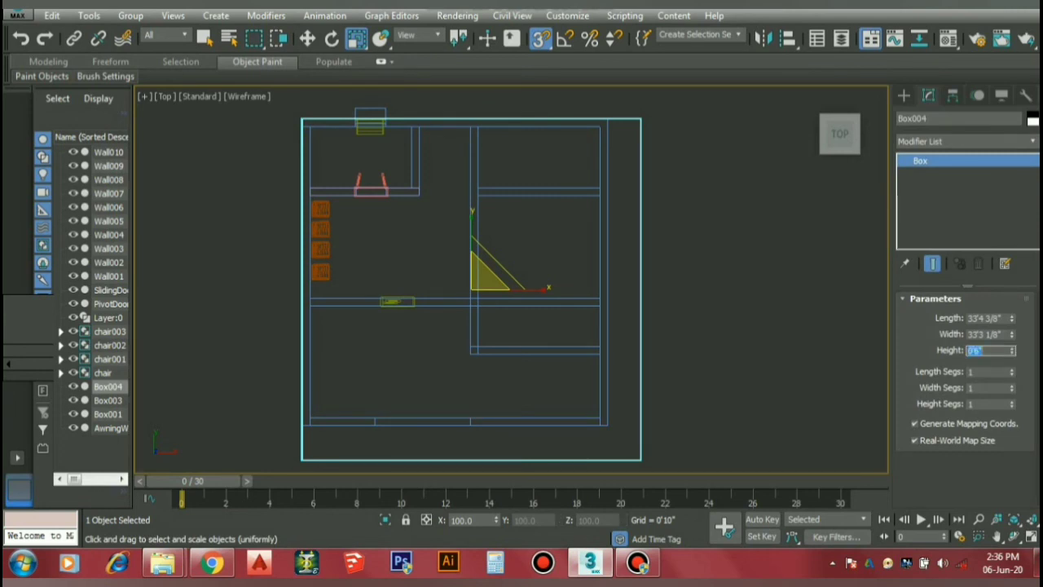
pyautogui.hotkey('alt', 'w')
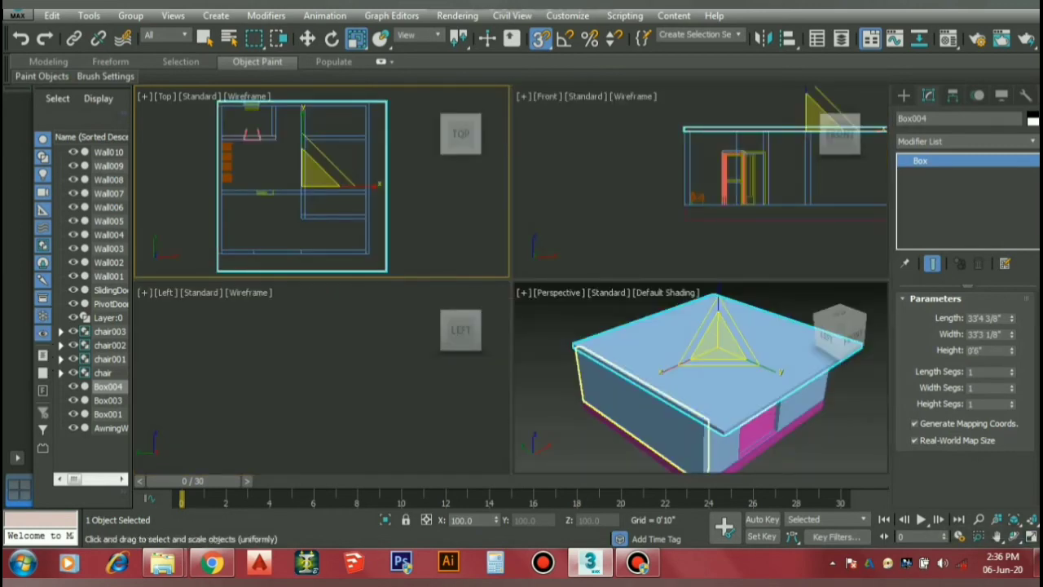
pyautogui.click(851, 417)
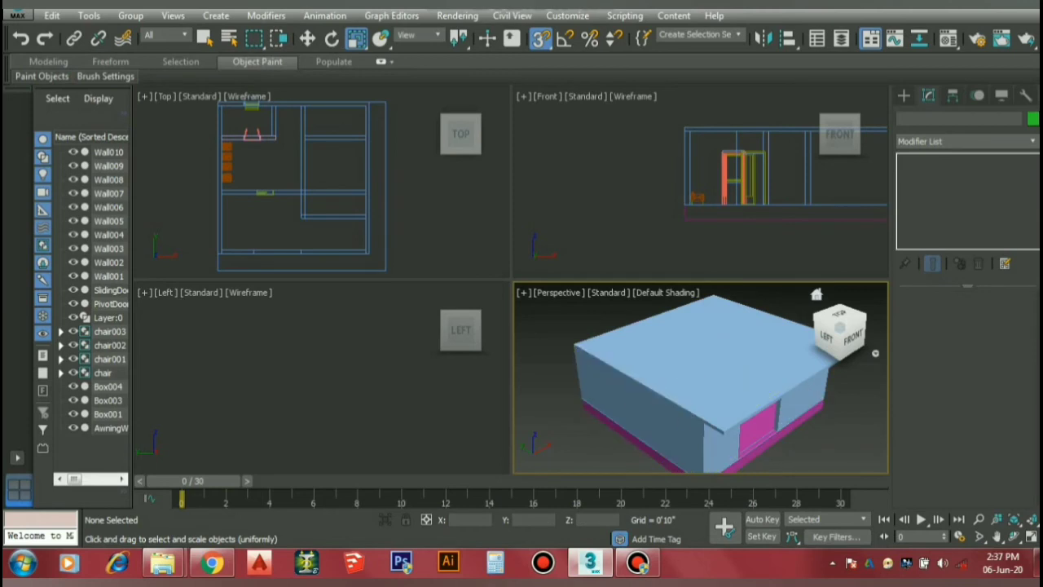
# Examine the roof slab's overhang and its fit on the walls in the Front view and the maximized Perspective view
pyautogui.click(675, 215)
pyautogui.scroll(-3, 675, 215)
pyautogui.scroll(2, 713, 223)
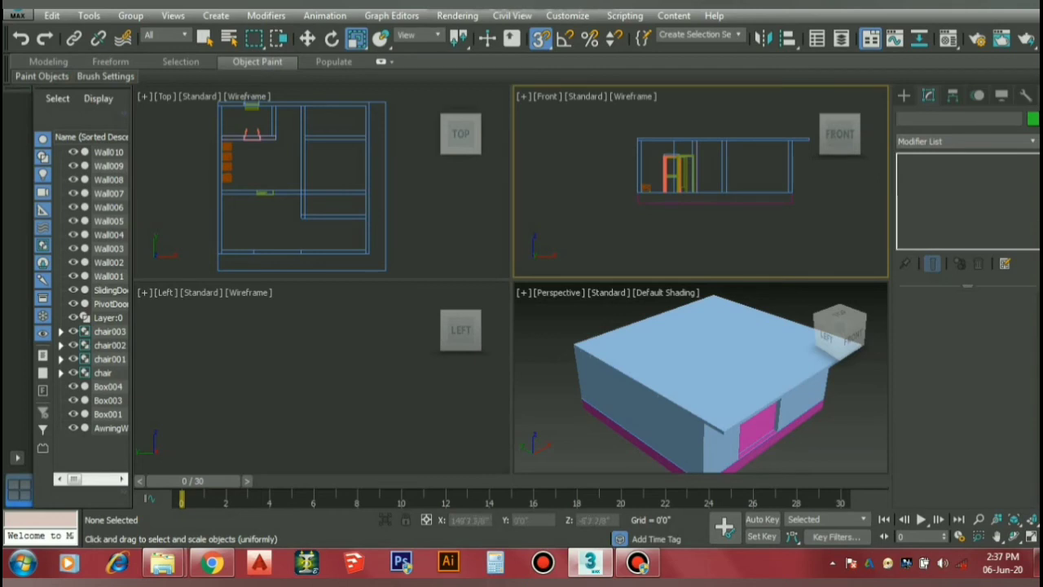
pyautogui.scroll(1, 676, 237)
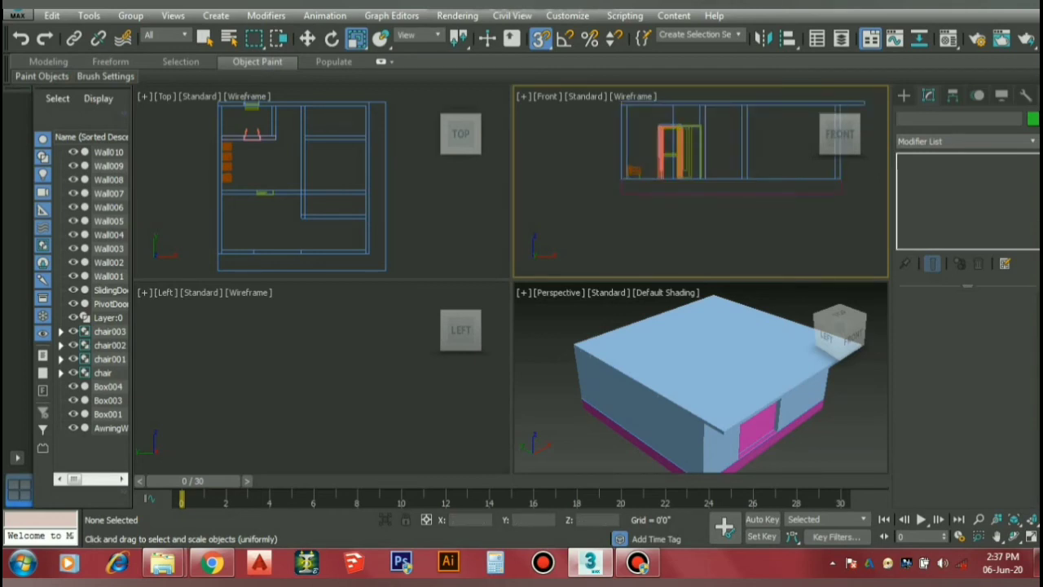
pyautogui.scroll(-3, 422, 228)
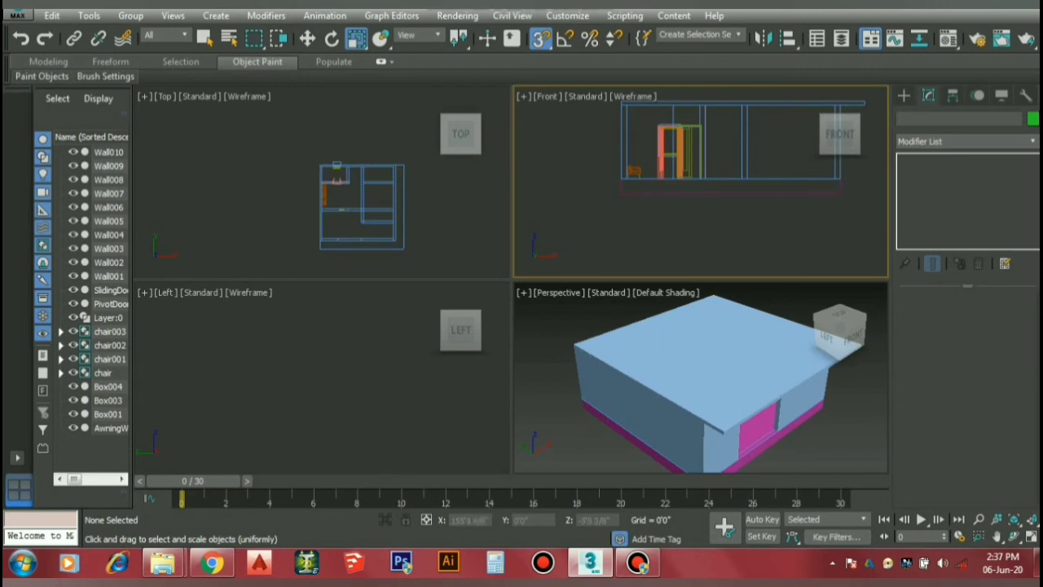
pyautogui.scroll(-2, 734, 180)
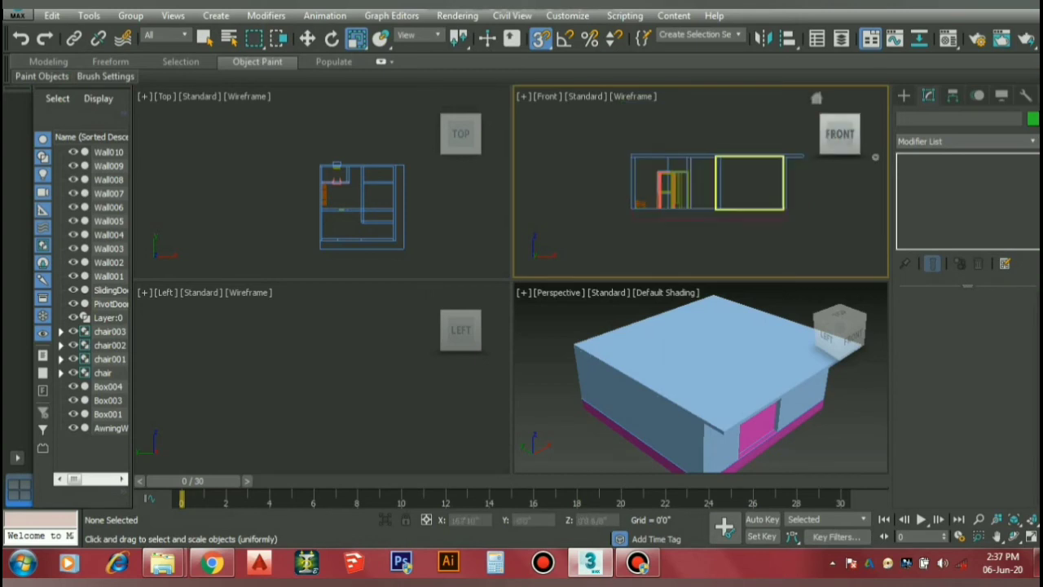
pyautogui.click(815, 438)
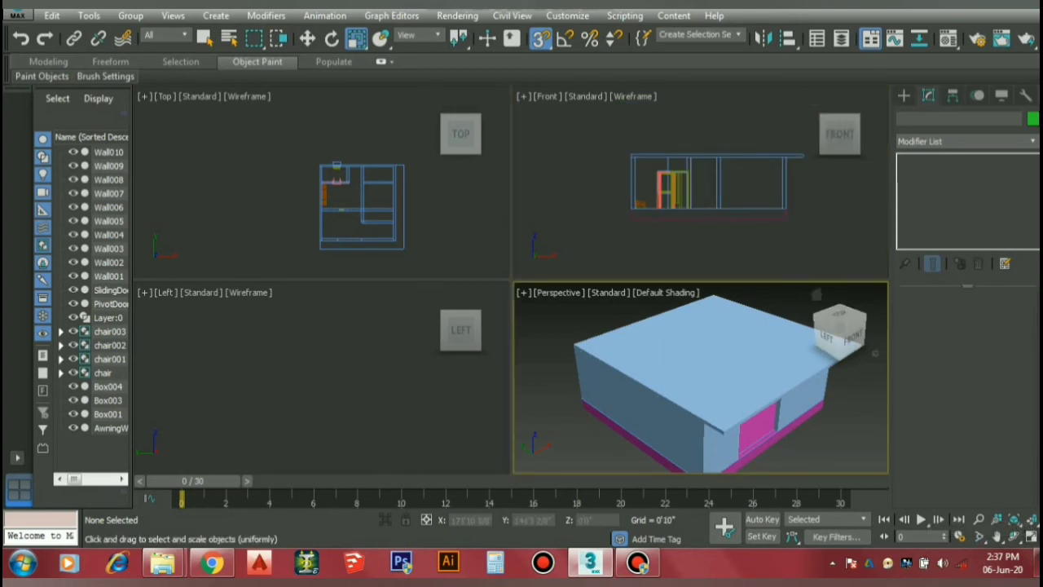
pyautogui.click(1032, 537)
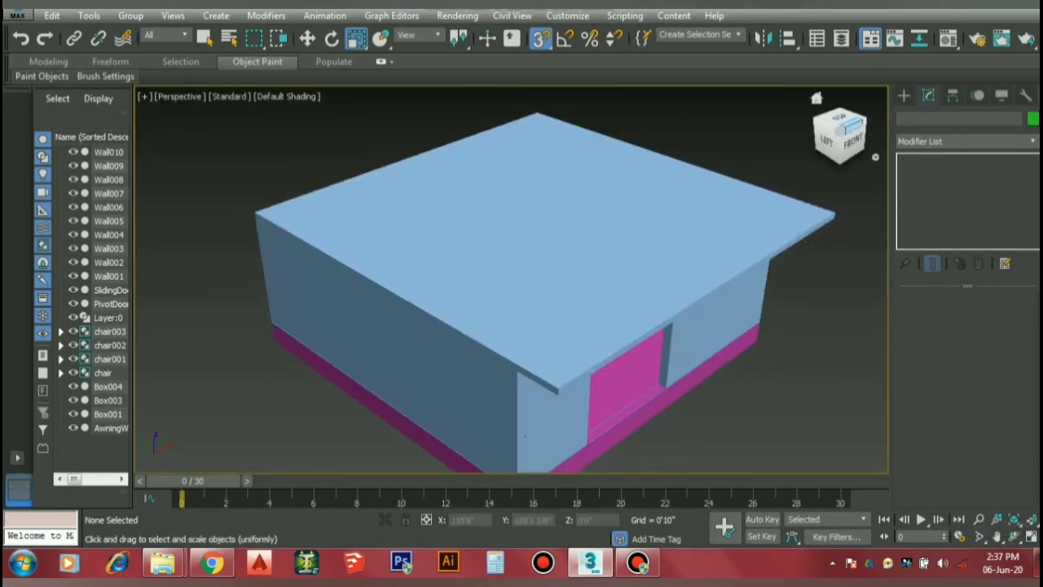
pyautogui.click(817, 98)
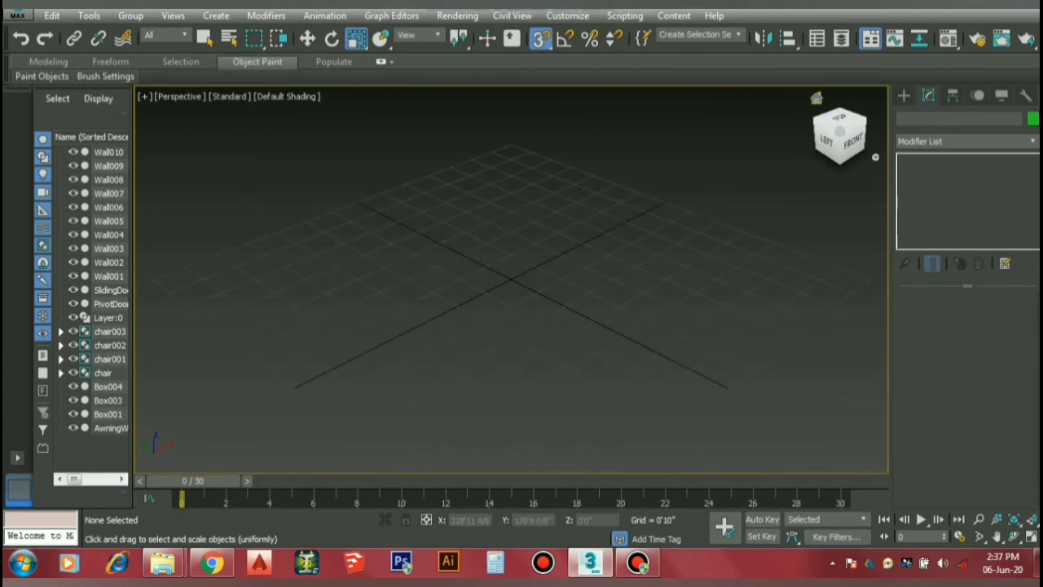
pyautogui.press('z')
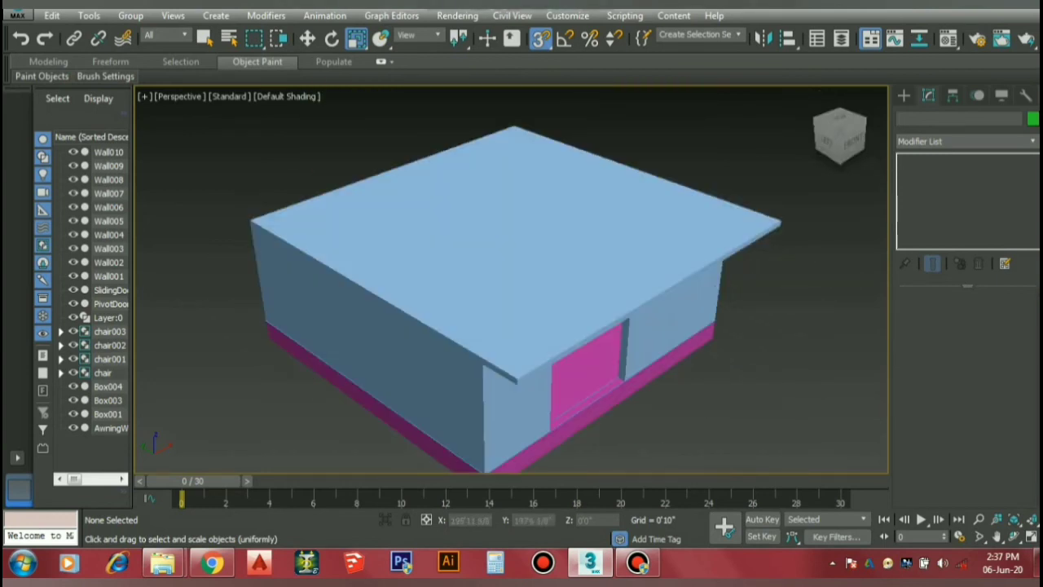
pyautogui.click(1032, 536)
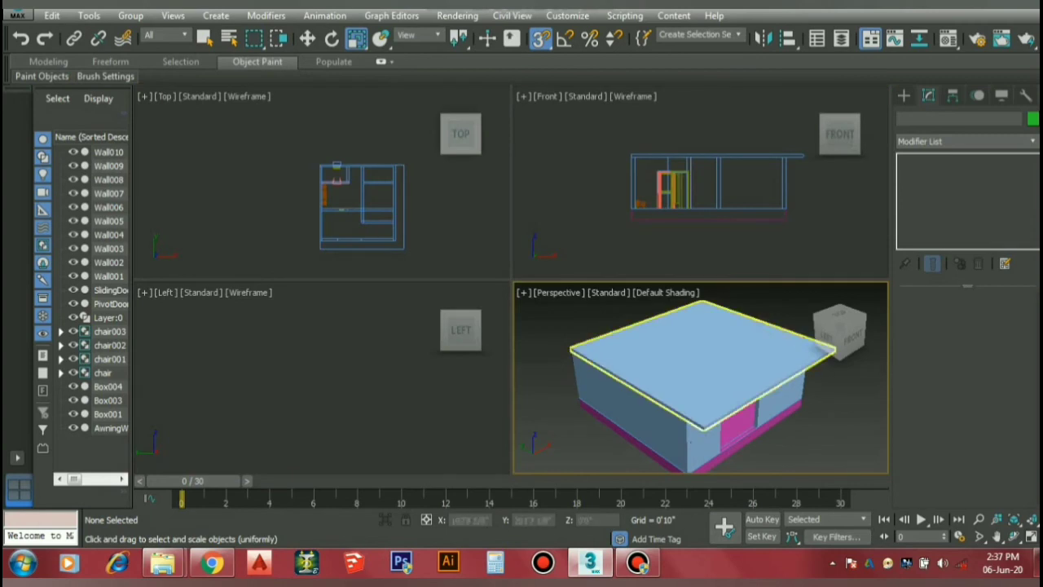
# In the Front view, clone the walls, doors, window and both slabs straight up onto the roof slab as one Instance copy, excluding chairs and base
pyautogui.scroll(4, 694, 163)
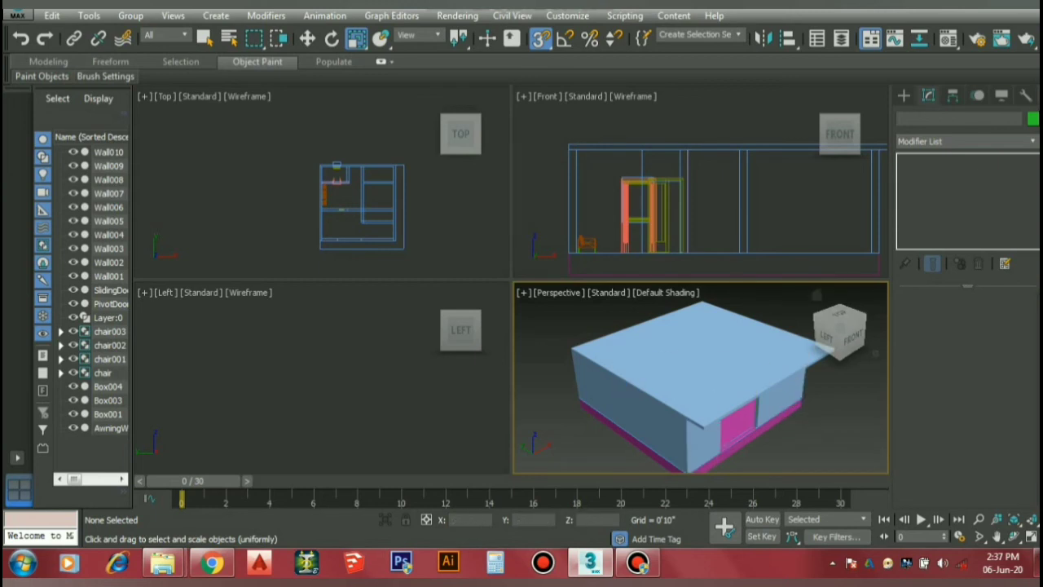
pyautogui.click(702, 204)
pyautogui.hotkey('alt', 'w')
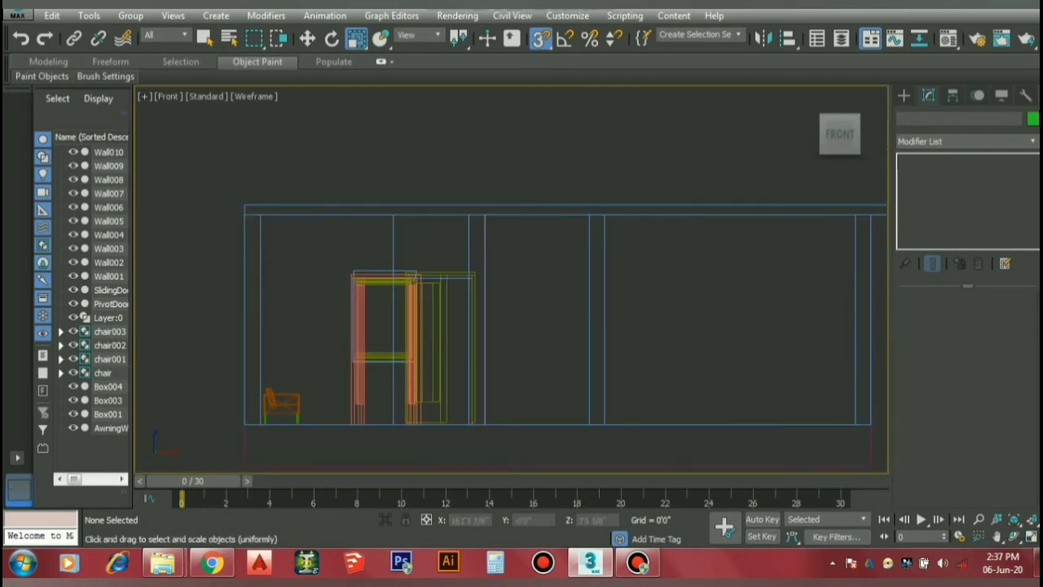
pyautogui.scroll(-4, 625, 171)
pyautogui.scroll(1, 644, 187)
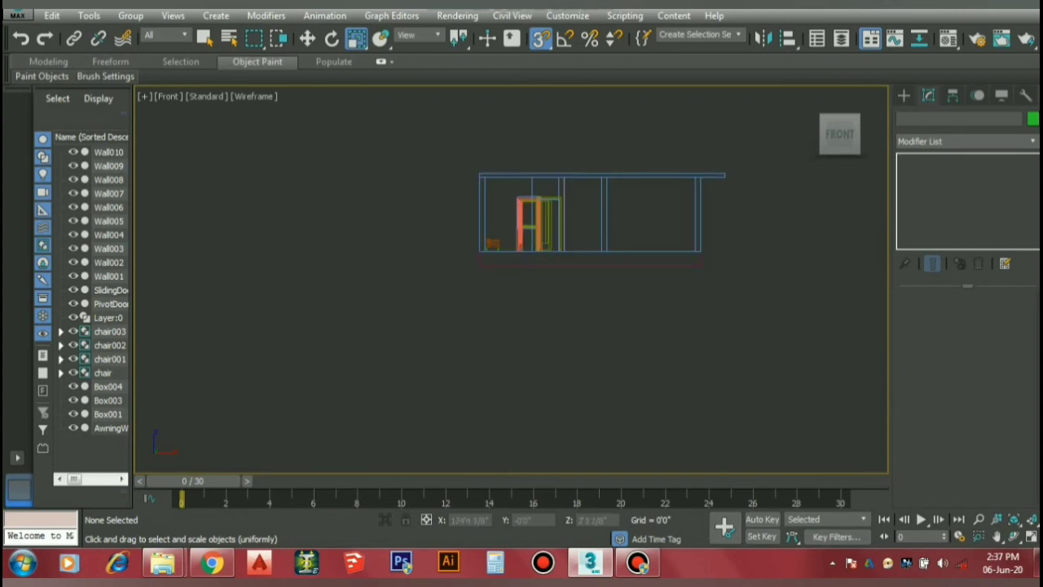
pyautogui.moveTo(725, 235); pyautogui.dragTo(450, 180)
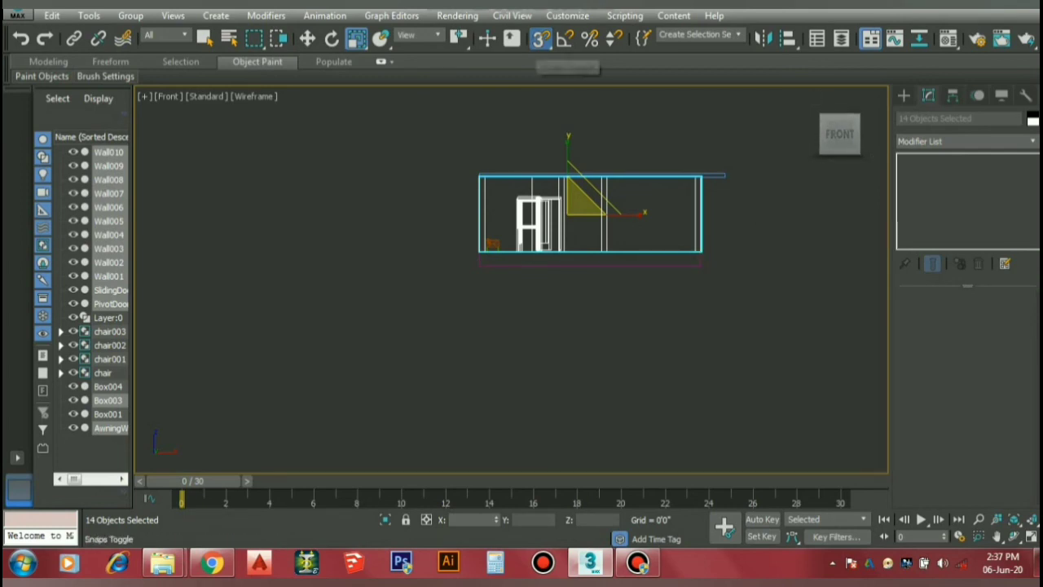
pyautogui.moveTo(731, 237); pyautogui.dragTo(473, 139)
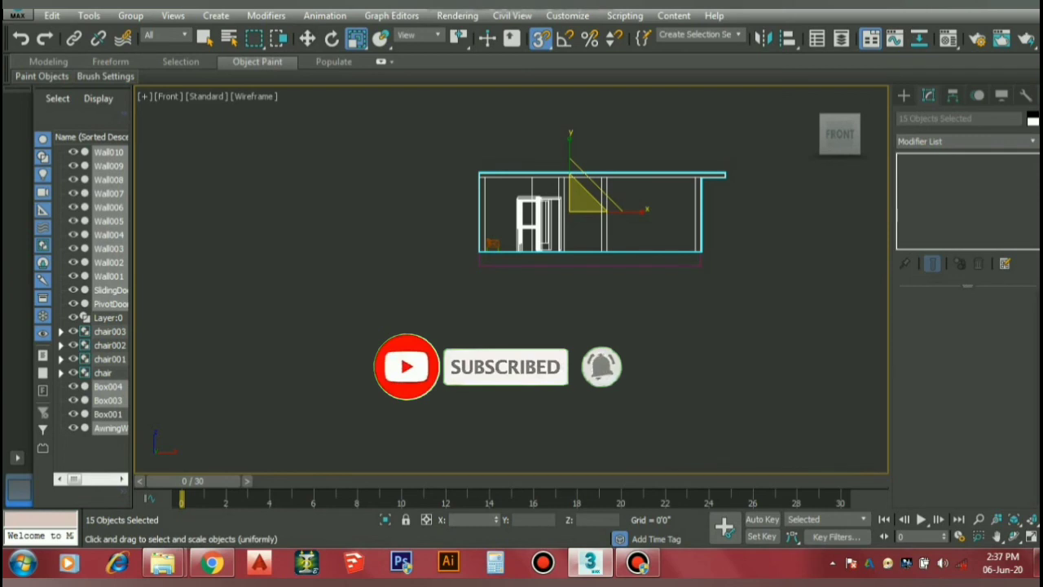
pyautogui.click(307, 39)
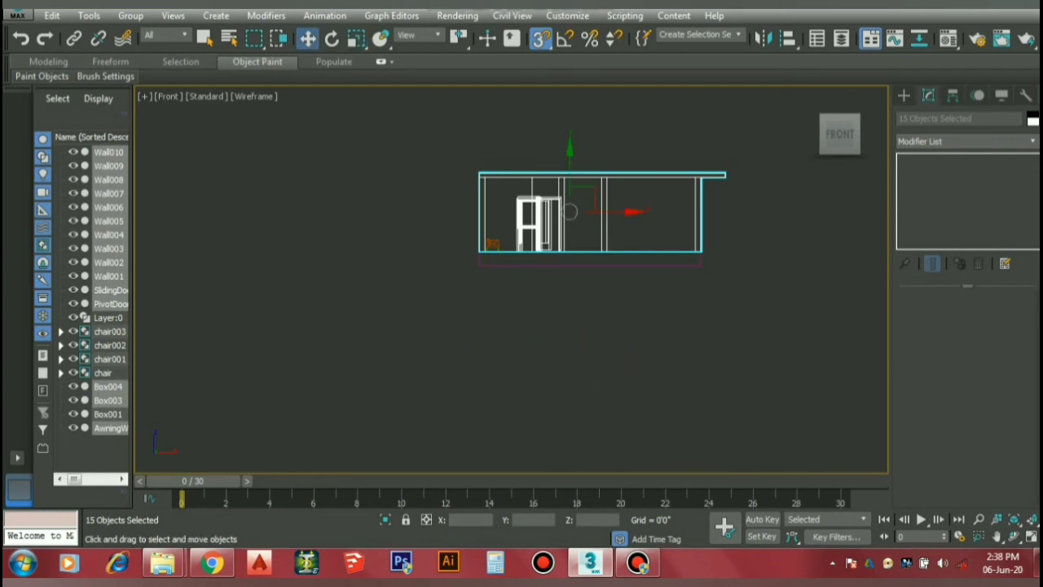
pyautogui.keyDown('shift'); pyautogui.moveTo(569, 175); pyautogui.dragTo(569, 96); pyautogui.keyUp('shift')
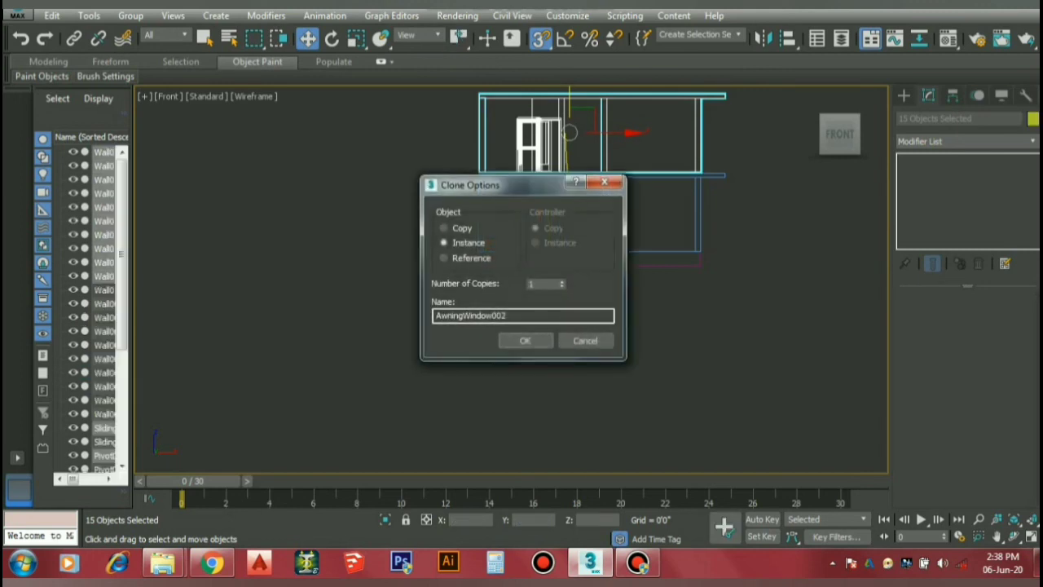
pyautogui.click(524, 340)
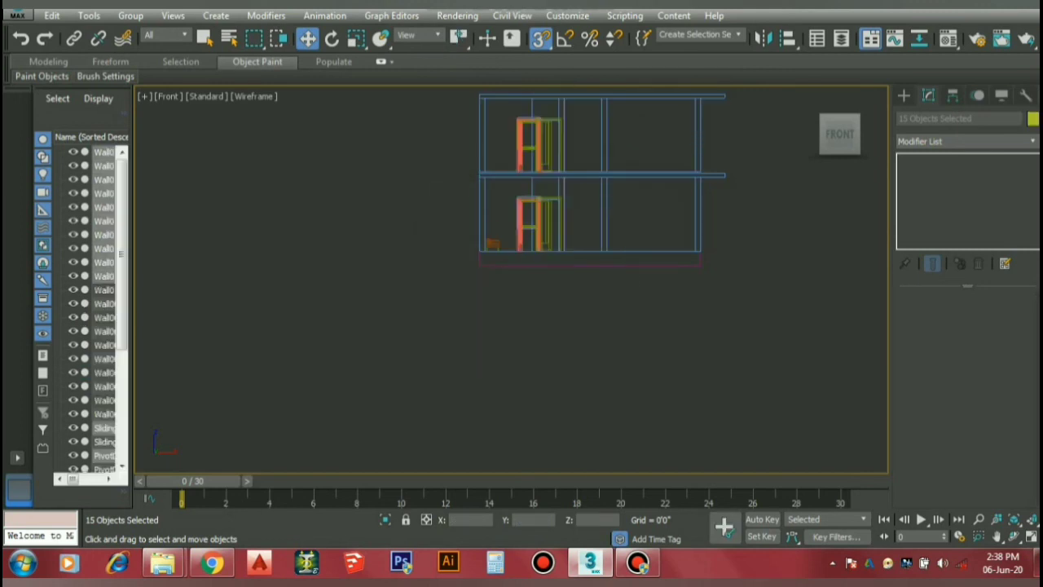
pyautogui.click(541, 355)
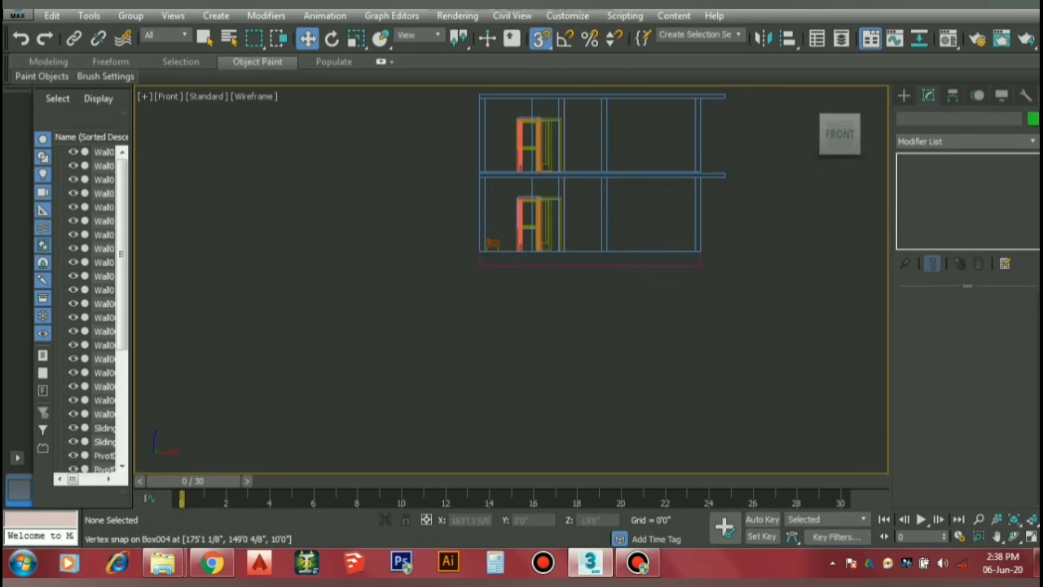
pyautogui.click(1030, 536)
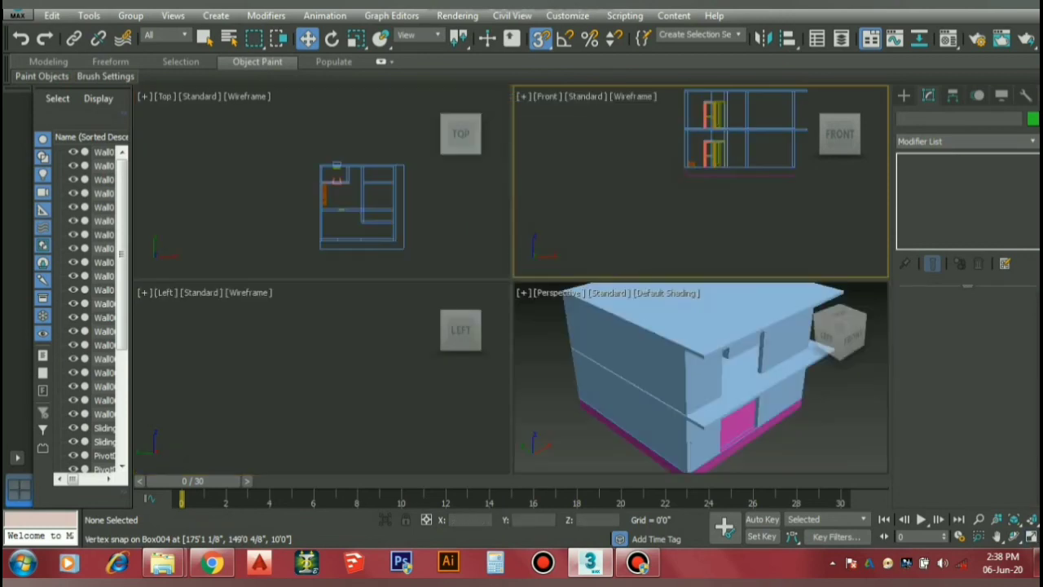
# Examine the copied upper storey and both roof slabs in the maximized Perspective view, using the home and top orientations
pyautogui.click(847, 416)
pyautogui.click(1031, 536)
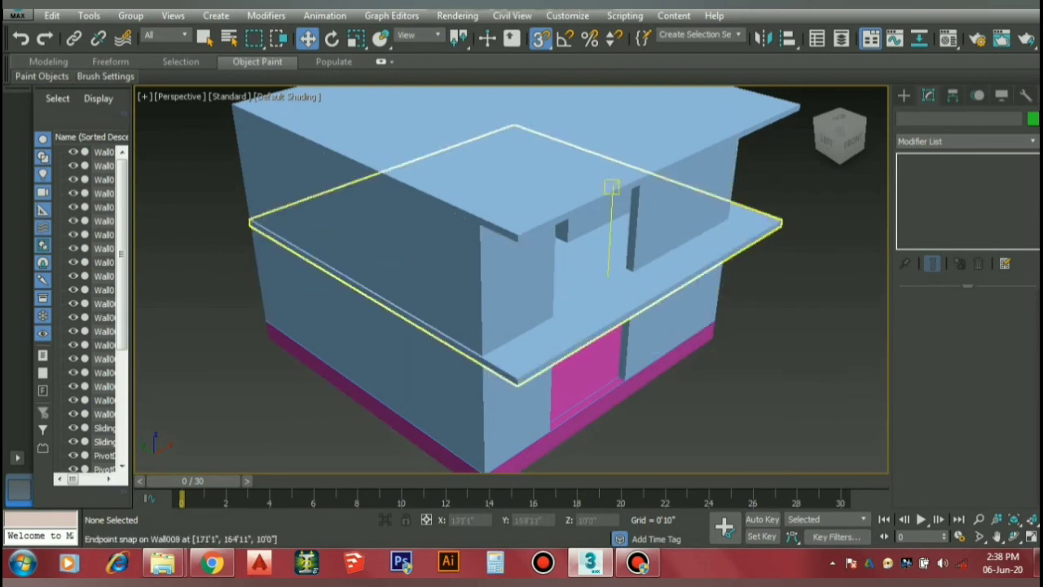
pyautogui.scroll(-3, 791, 379)
pyautogui.scroll(-1, 790, 379)
pyautogui.scroll(6, 790, 379)
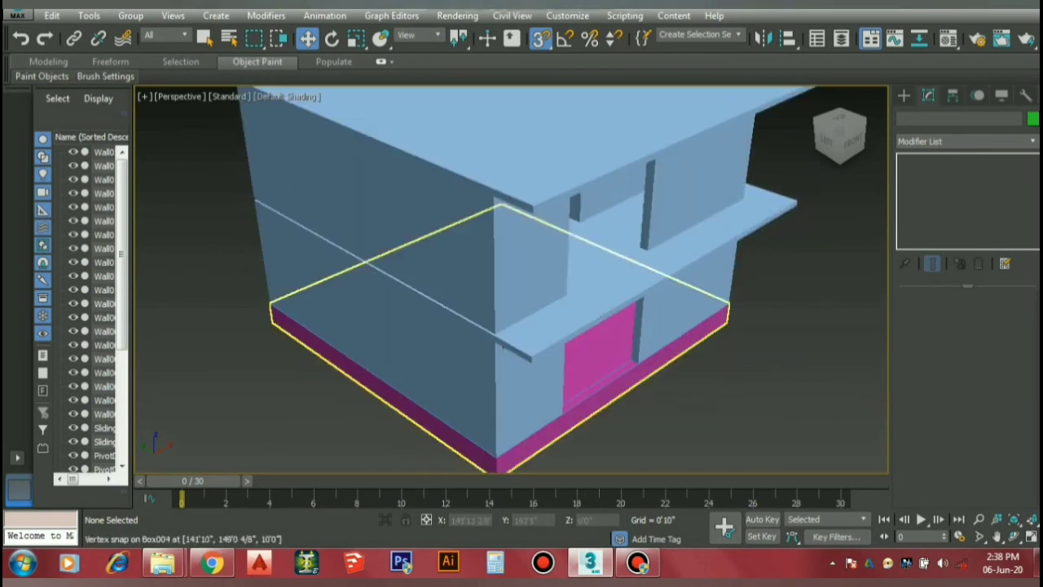
pyautogui.scroll(-5, 790, 379)
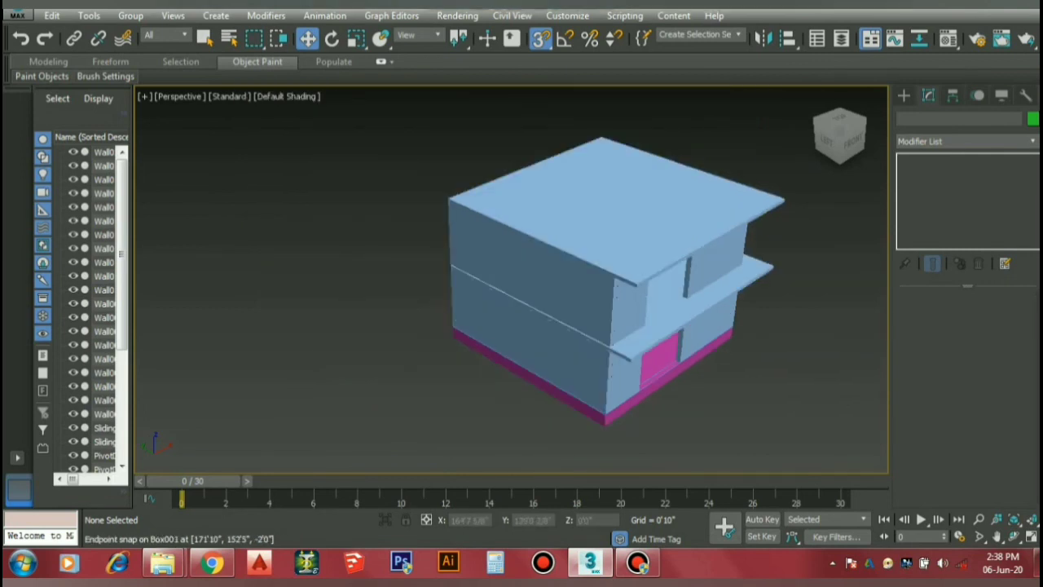
pyautogui.click(816, 99)
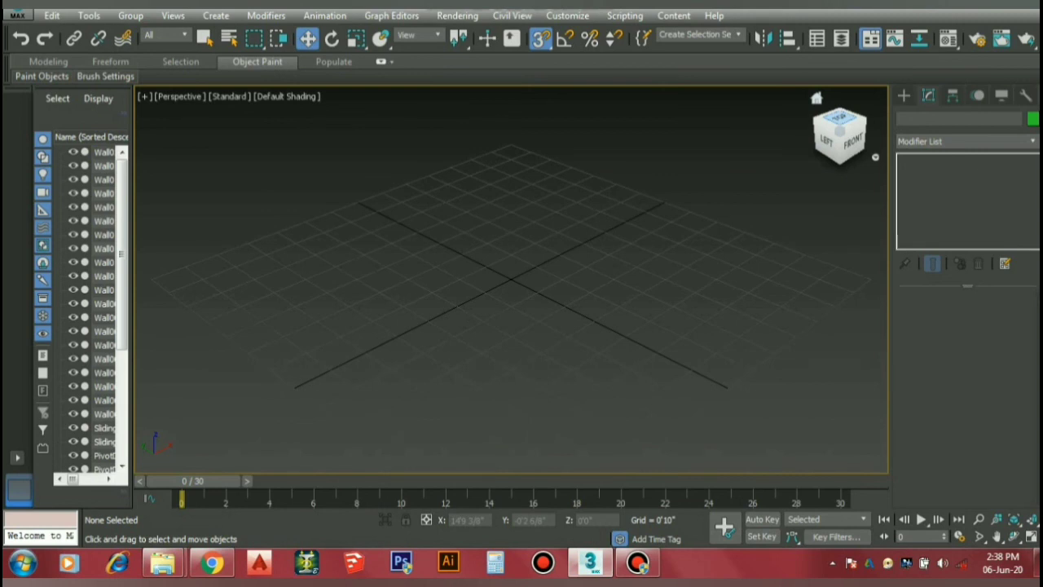
pyautogui.scroll(-3, 836, 122)
pyautogui.click(839, 118)
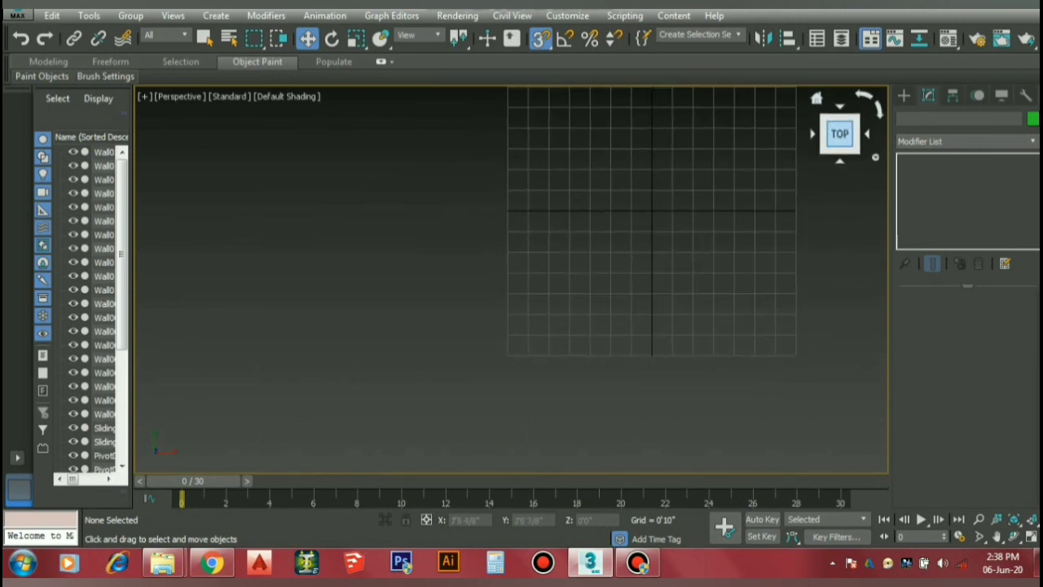
pyautogui.click(816, 99)
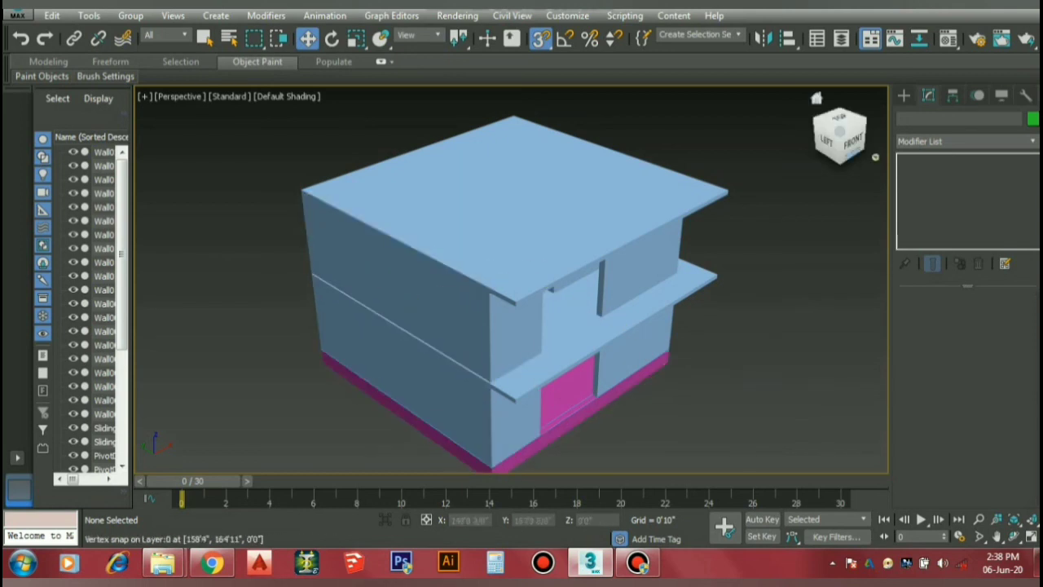
# Inspect the two-storey house from its front, right and back sides, and return Perspective to the home orientation framing the whole model
pyautogui.click(854, 141)
pyautogui.click(867, 134)
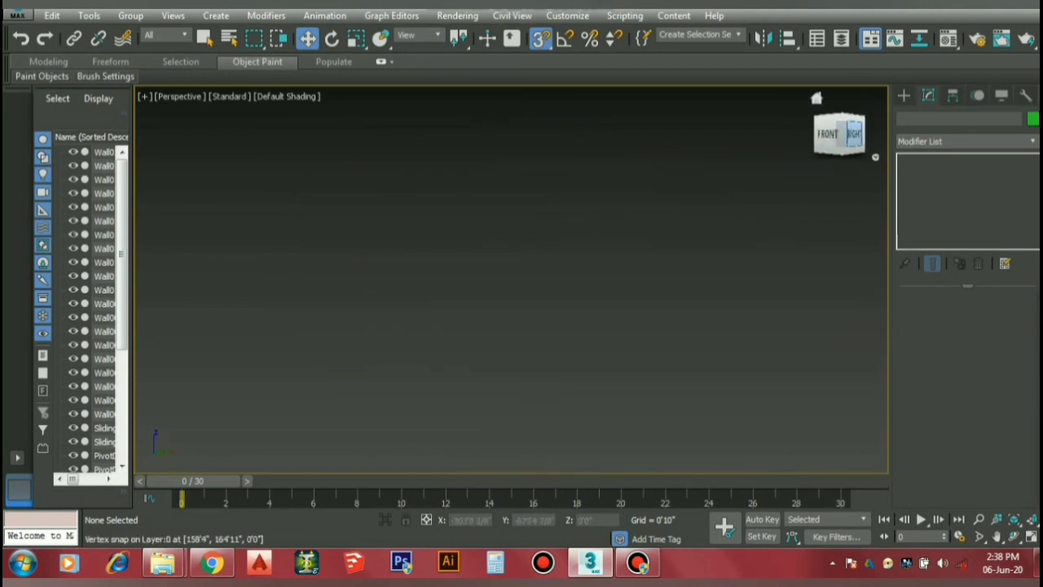
pyautogui.click(867, 135)
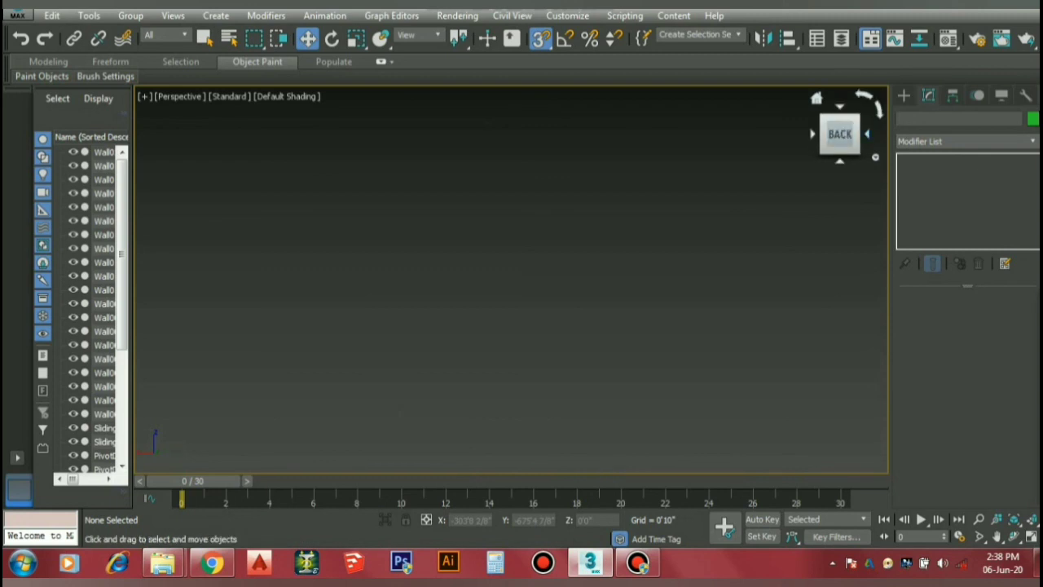
pyautogui.scroll(-3, 866, 135)
pyautogui.scroll(-4, 713, 290)
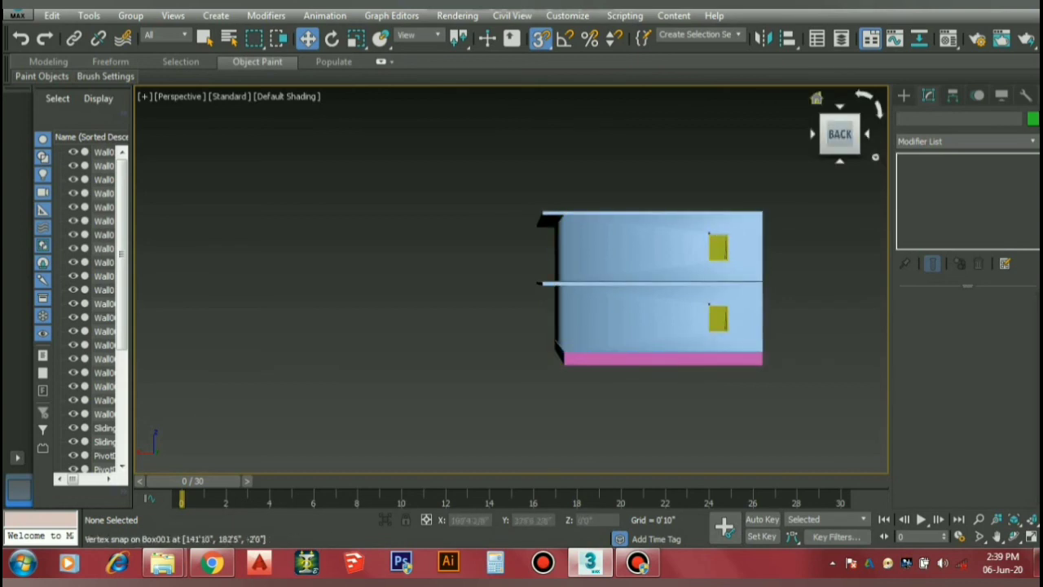
pyautogui.click(817, 97)
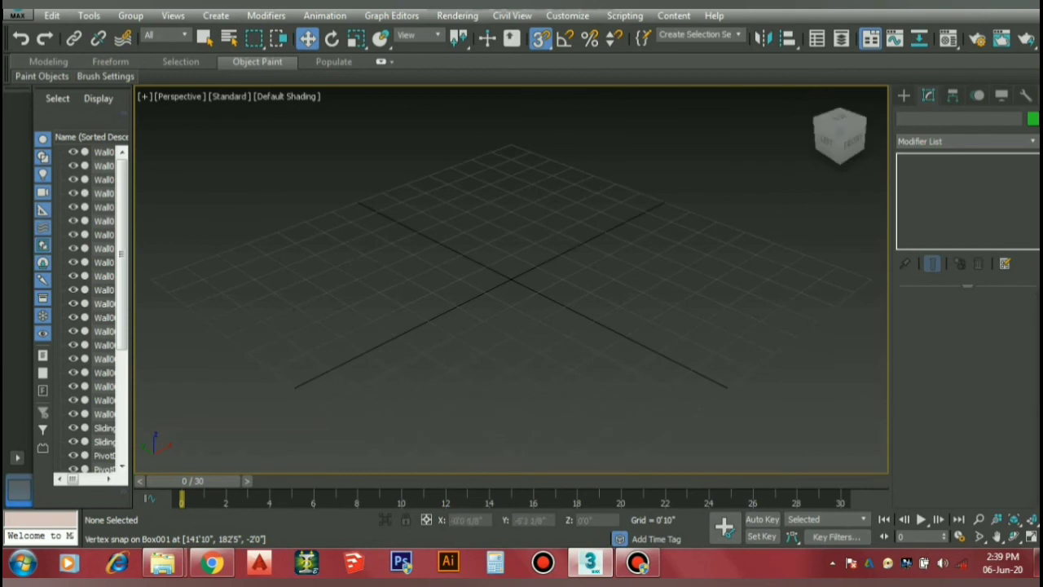
pyautogui.press('z')
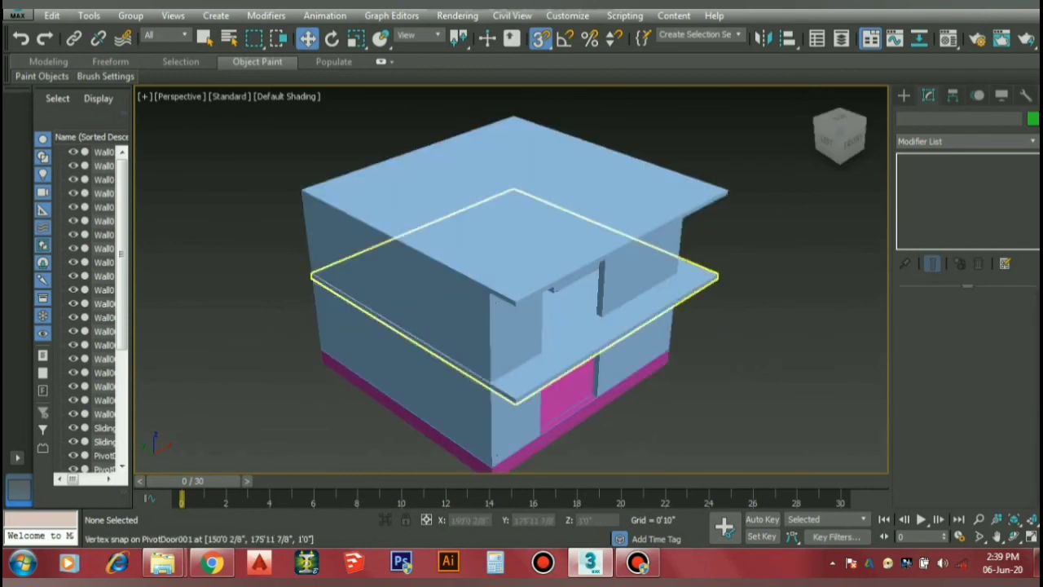